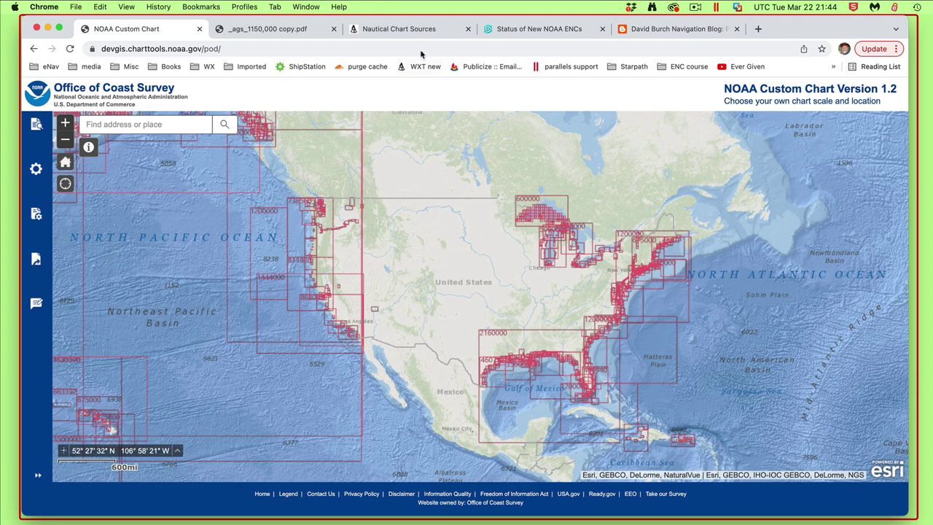
Step: Review the blog article on printing NOAA Custom Charts, including its print sizes and costs table
left_click(674, 29)
scroll(451, 238, "up", 5)
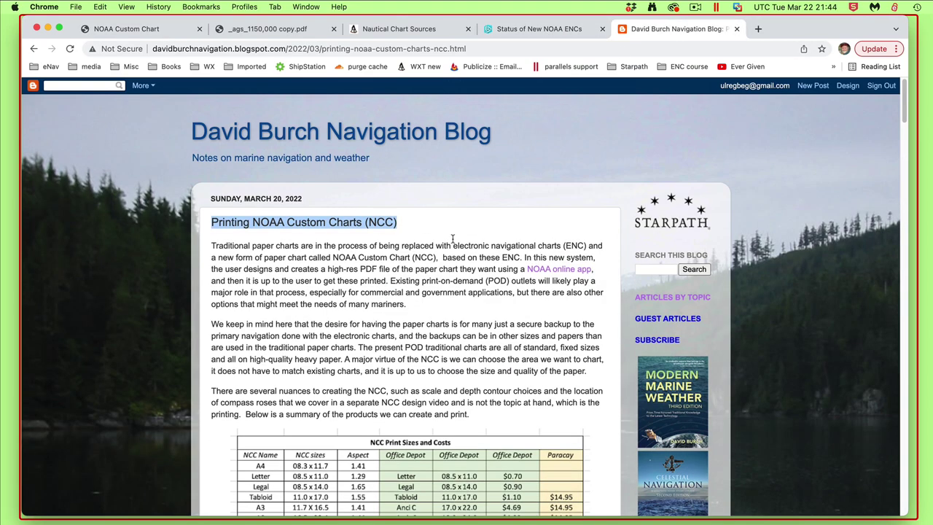
left_click(297, 248)
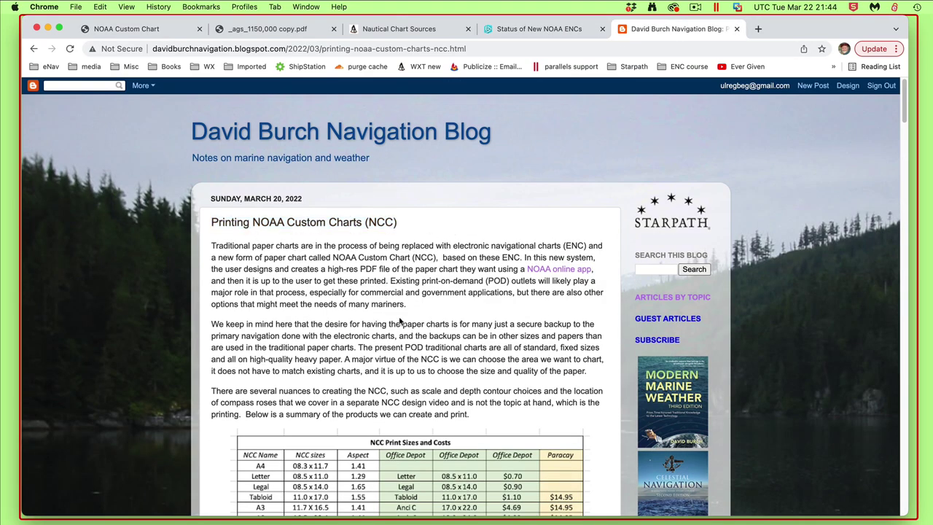
scroll(401, 324, "down", 5)
scroll(401, 355, "down", 3)
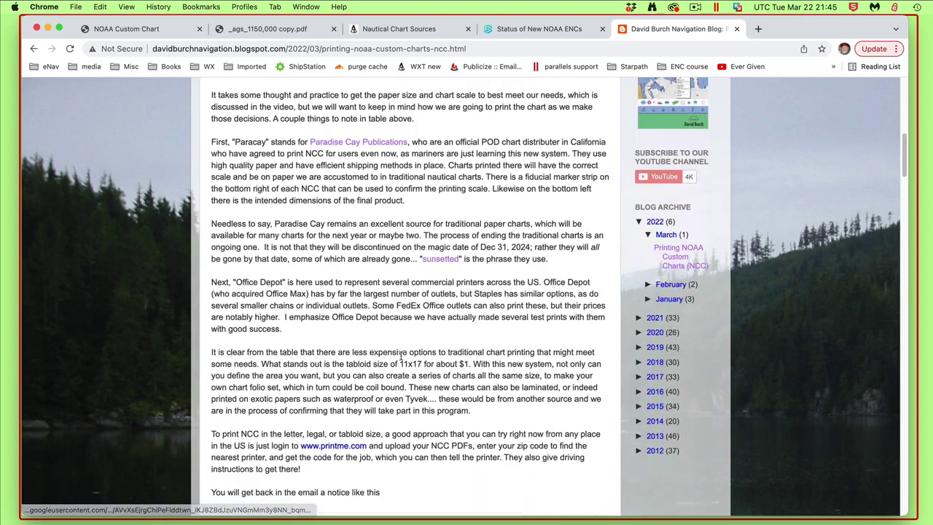
scroll(401, 355, "up", 10)
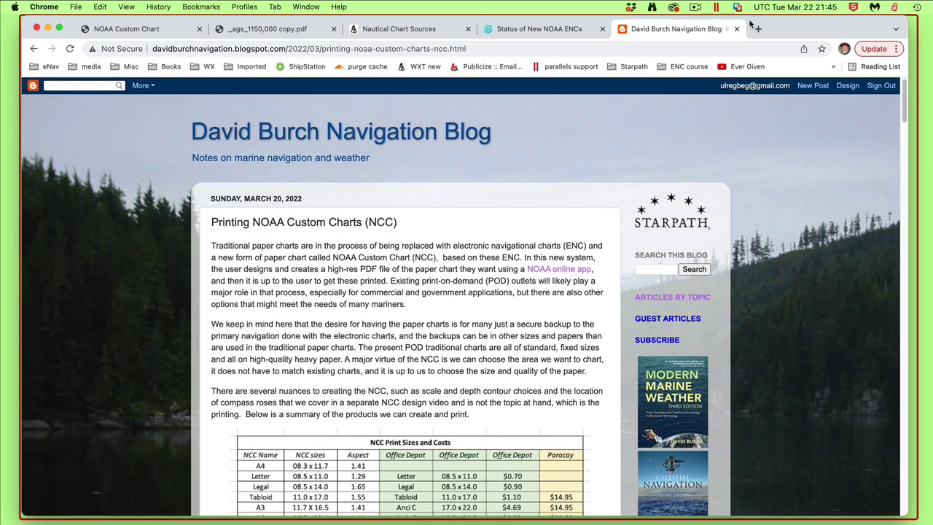
Step: Return to the NOAA Custom Chart page, check its help documentation and open the display settings
left_click(127, 30)
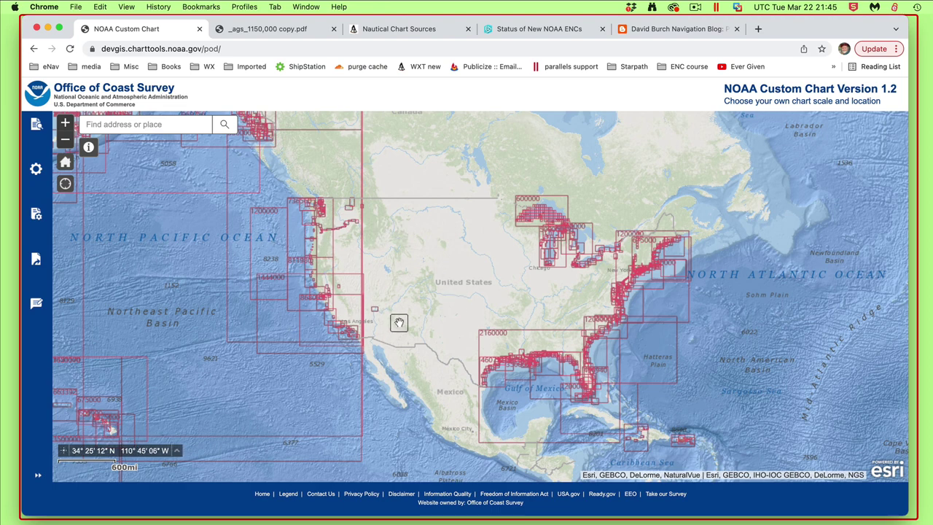
left_click_drag(396, 323, 541, 250)
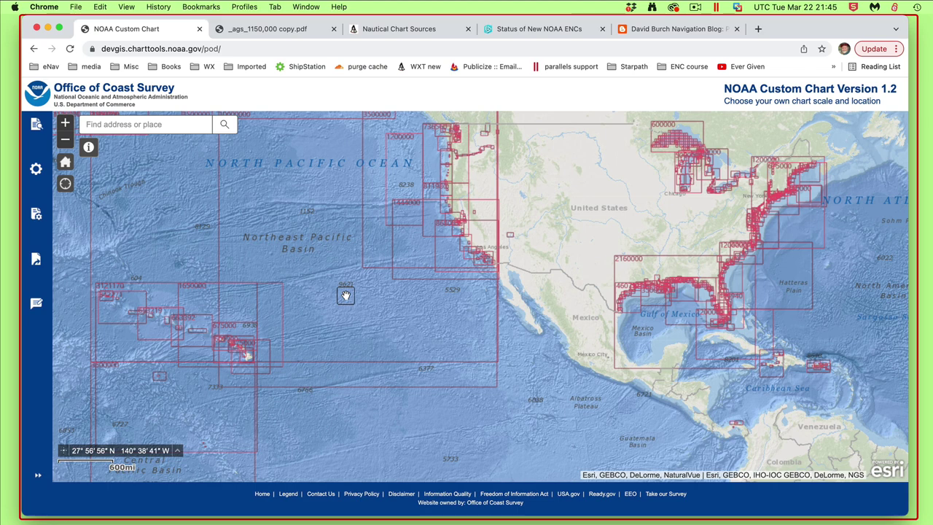
left_click(234, 46)
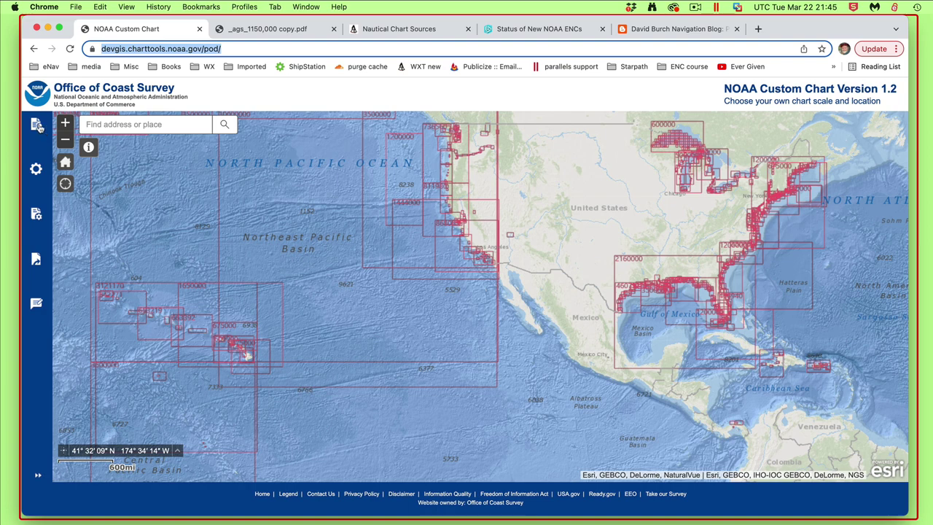
left_click(38, 126)
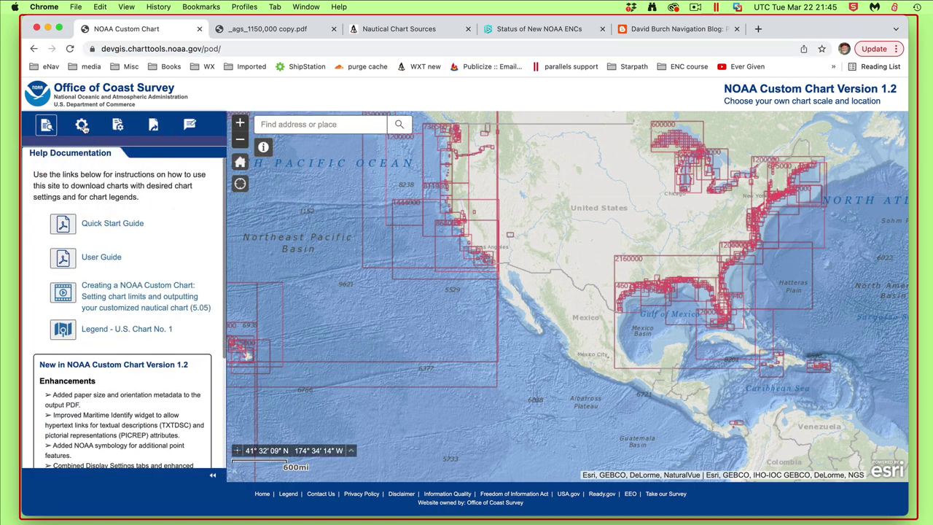
left_click(83, 126)
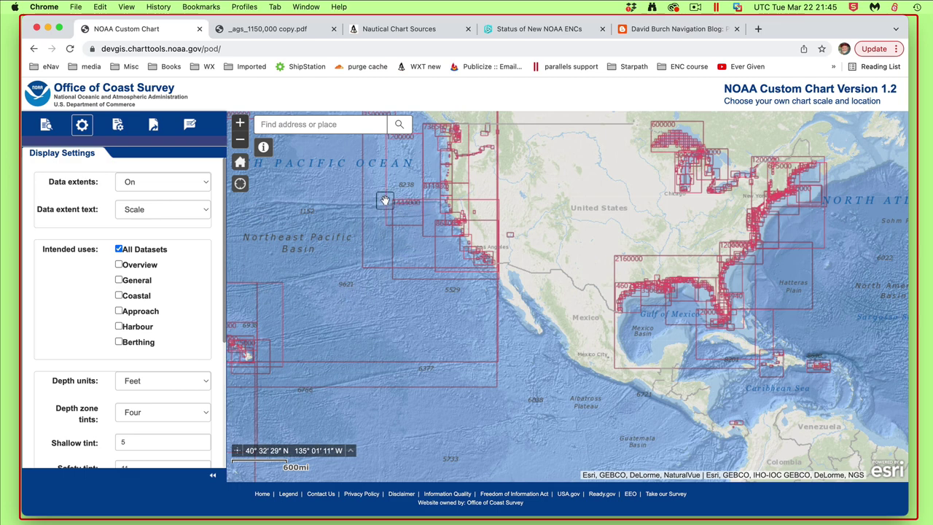
Step: Turn the data extents off over the Hawaiian Islands and switch them back on
left_click_drag(399, 313, 416, 333)
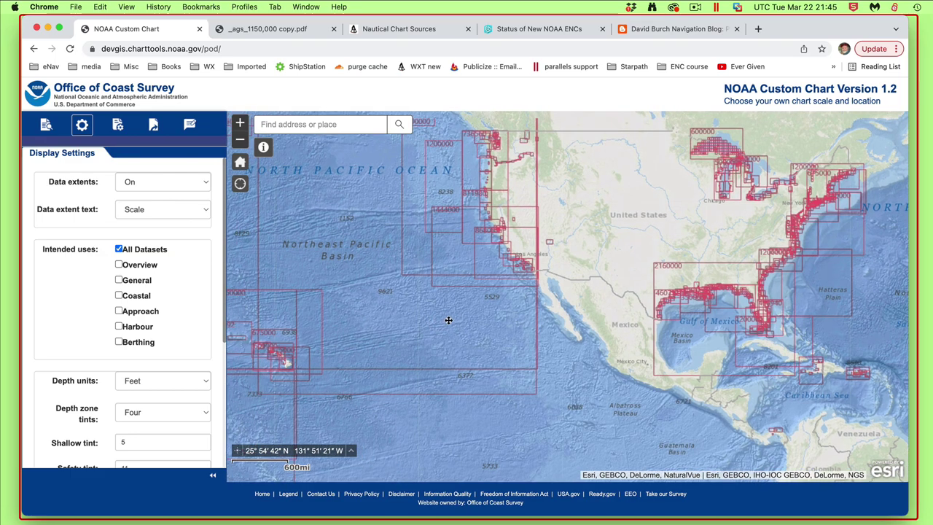
left_click_drag(350, 336, 558, 291)
scroll(459, 328, "up", 1)
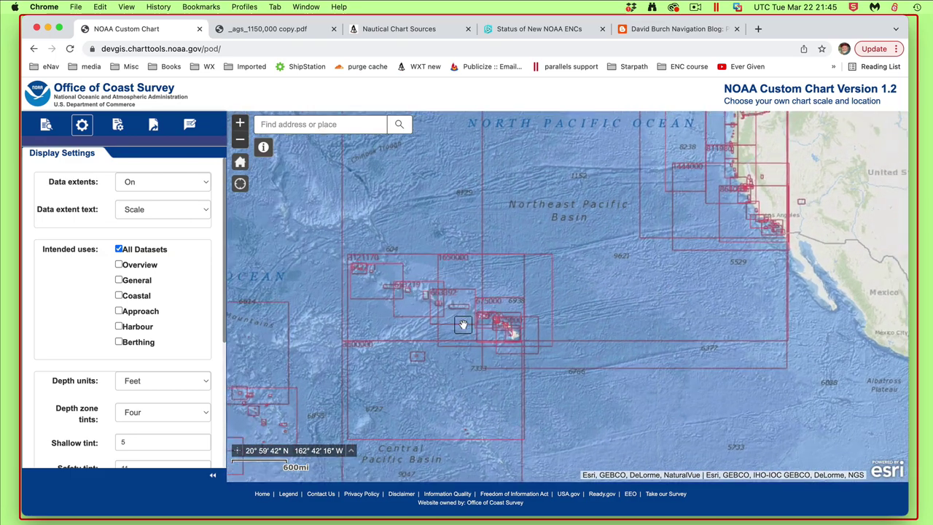
scroll(463, 324, "up", 1)
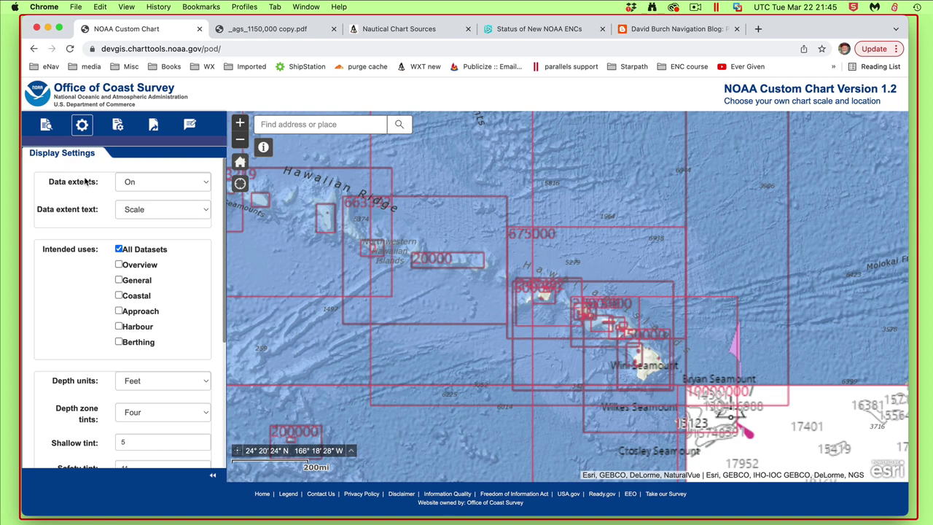
left_click(141, 183)
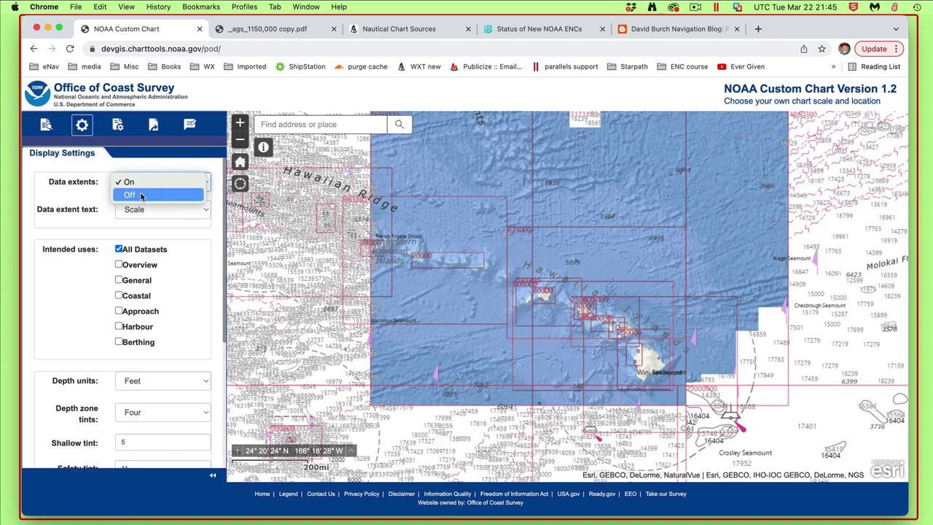
left_click(146, 194)
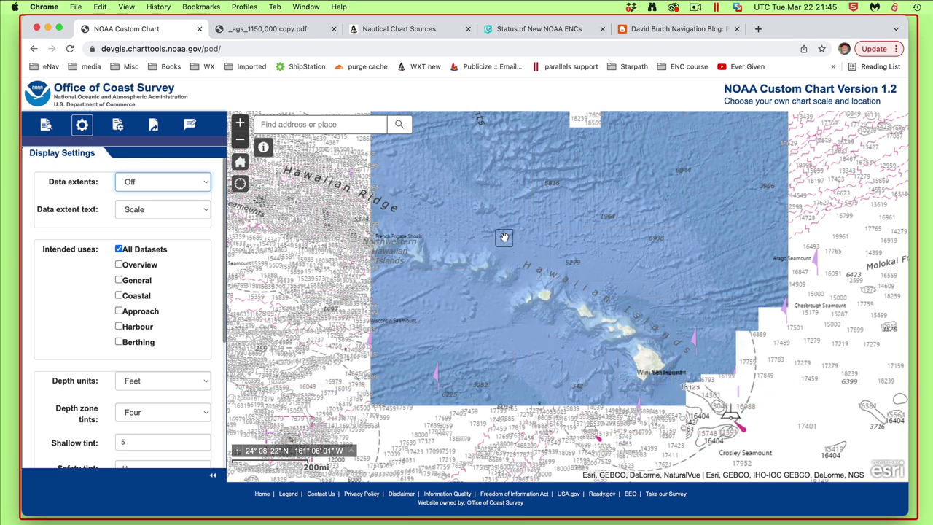
left_click(144, 183)
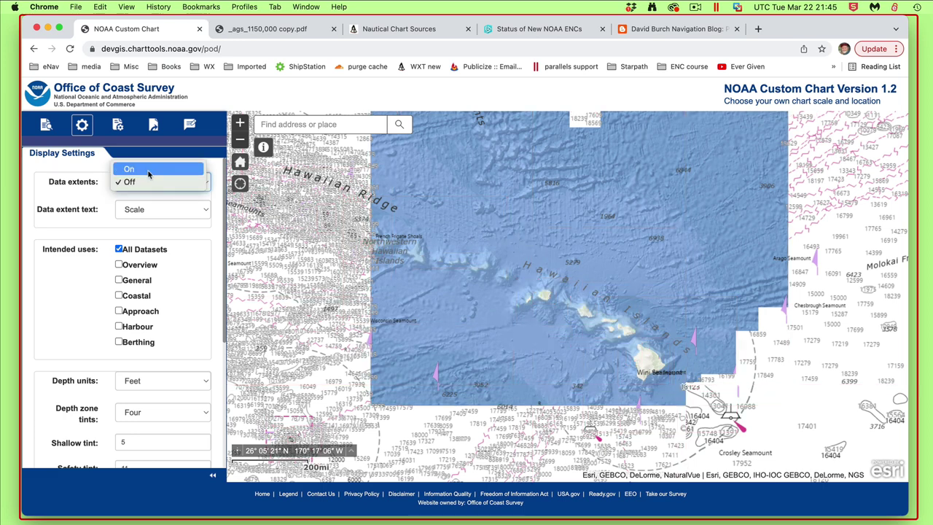
left_click(148, 169)
Step: Set the data extent text to Chart and Scale for the chart outlines on the map
left_click(146, 216)
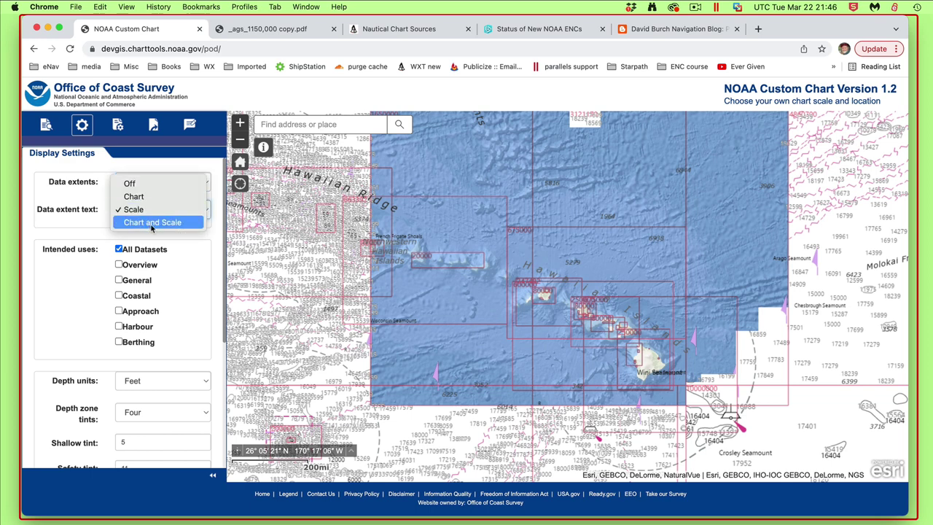
left_click(152, 223)
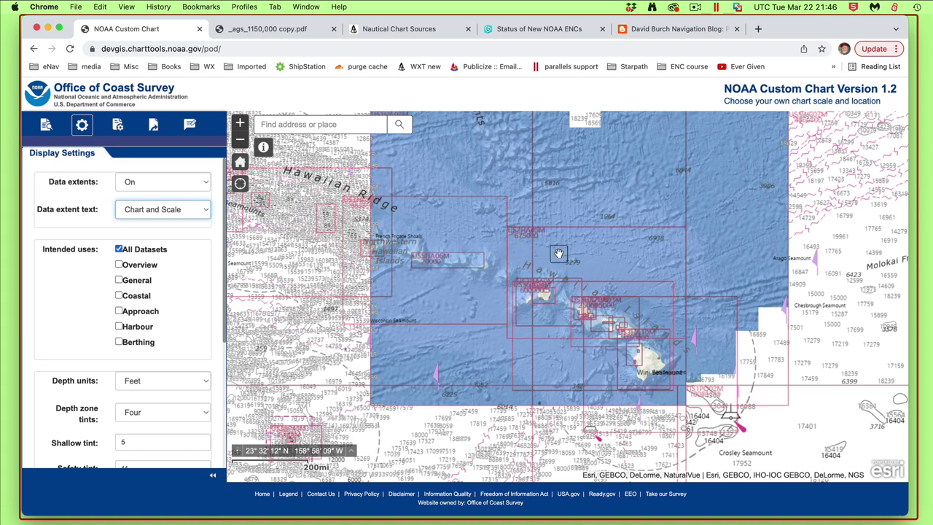
left_click(548, 248)
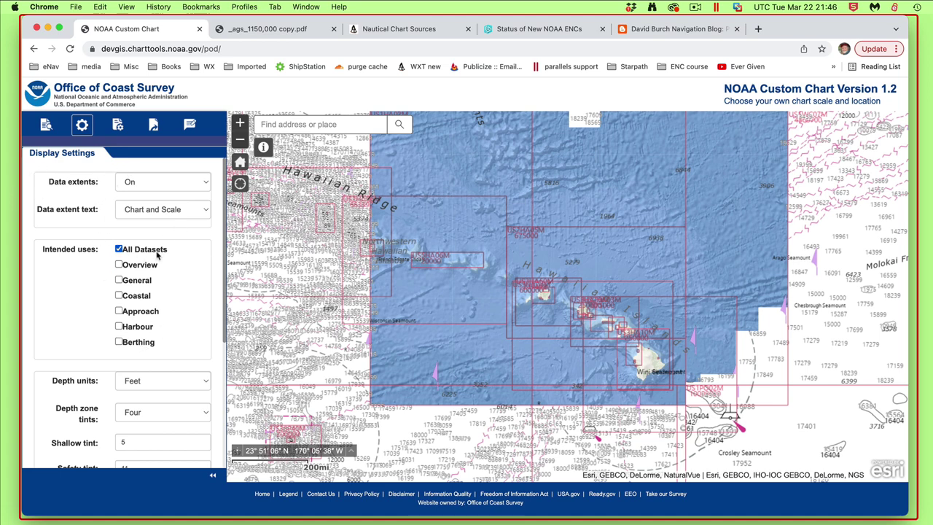
scroll(171, 290, "down", 2)
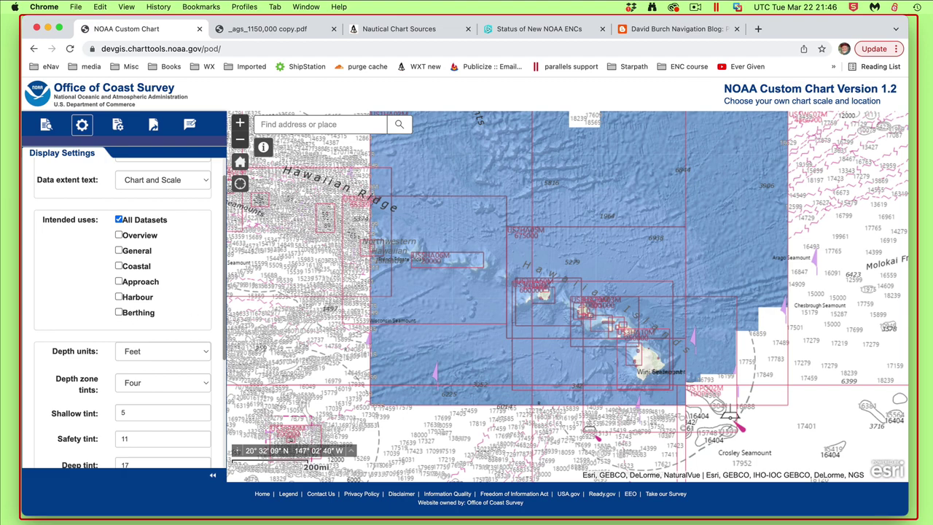
Step: Switch to Preview and review the ENC scale bands table, moving the NCC print sizes window out of the way
key("super+Tab")
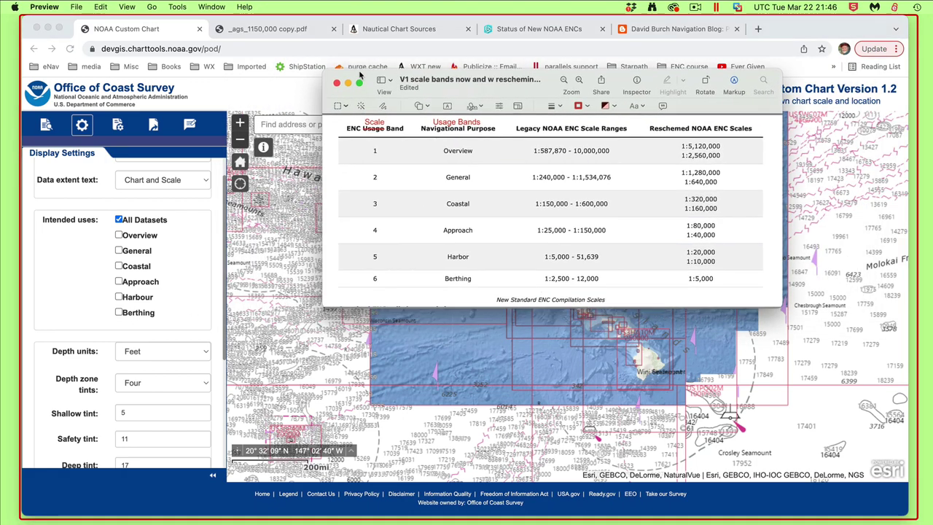
left_click_drag(358, 95, 357, 102)
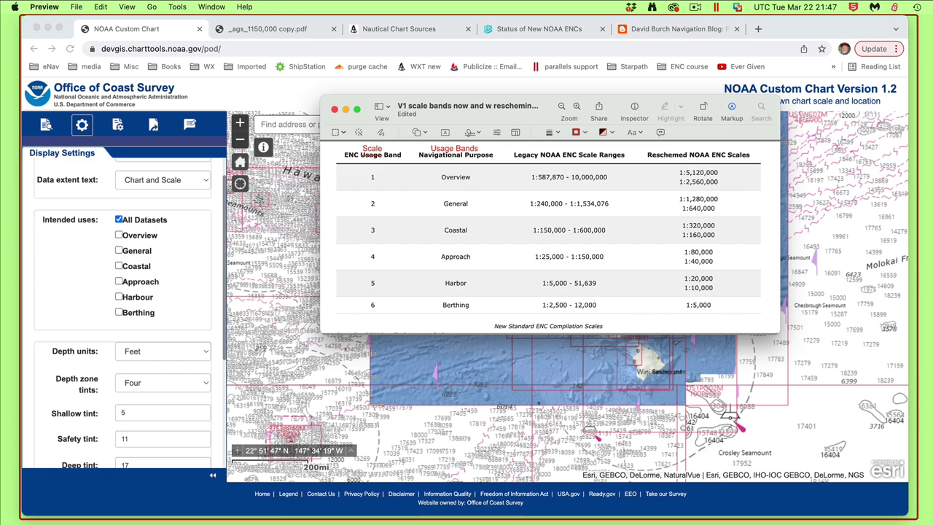
key("super+grave")
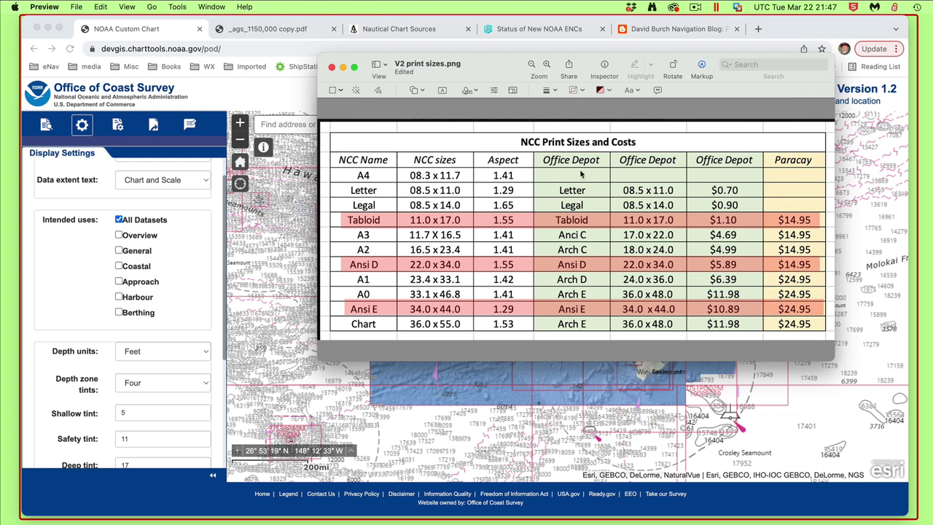
left_click_drag(485, 64, 489, 55)
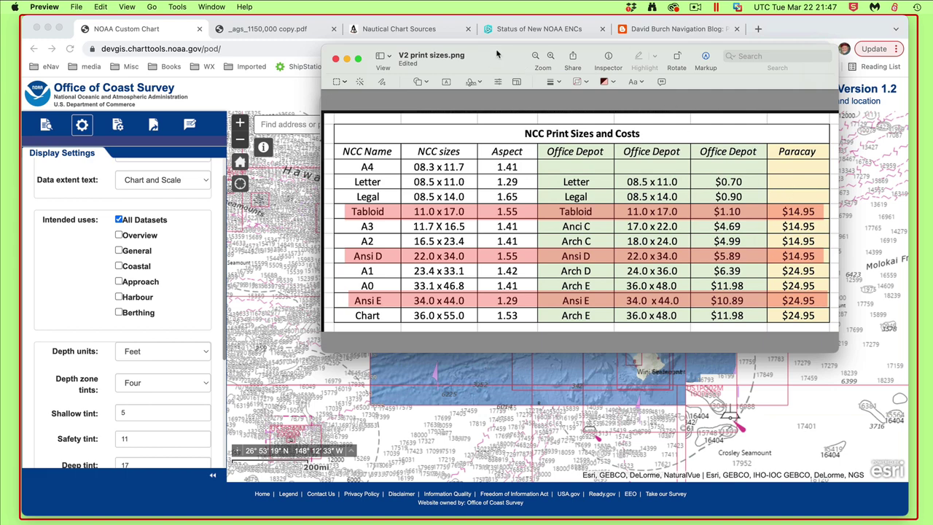
left_click_drag(497, 54, 580, 71)
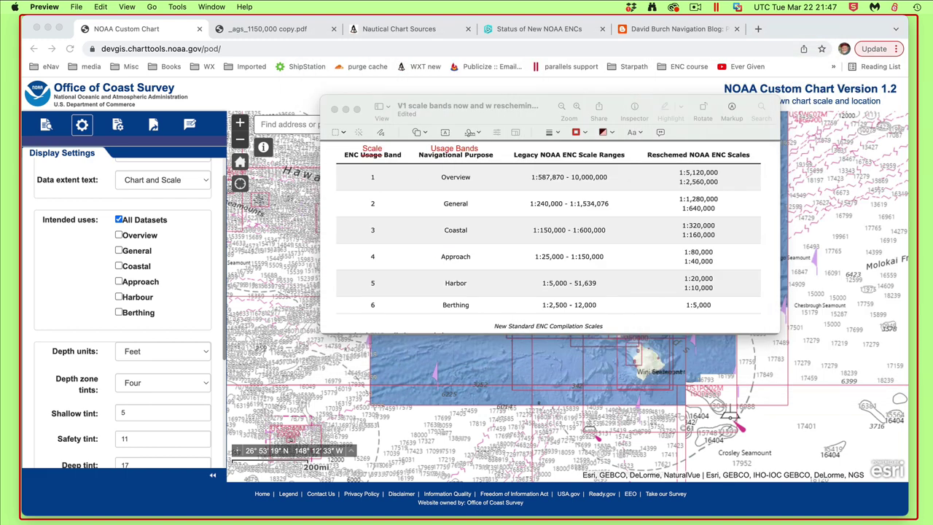
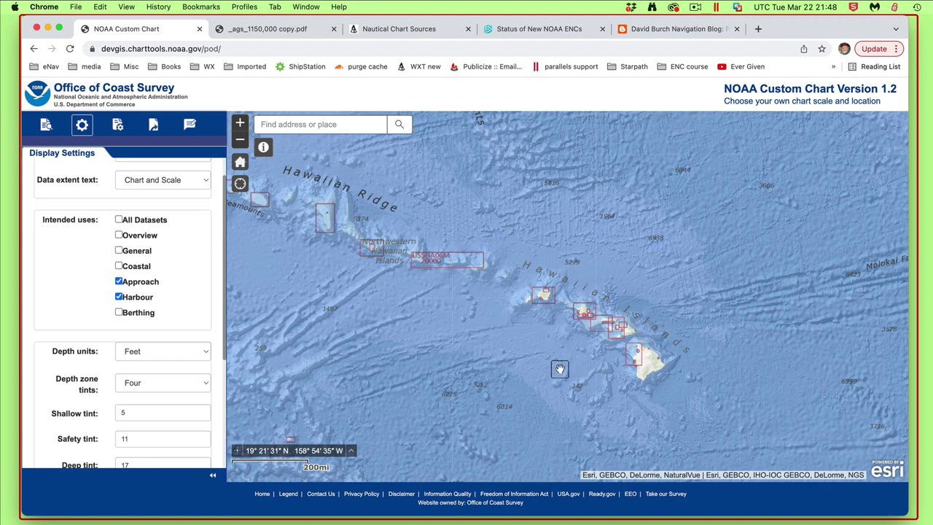
Step: Examine the Approach and Harbour chart extents and their scales around Maui and the neighbouring Hawaiian islands
scroll(559, 368, "up", 5)
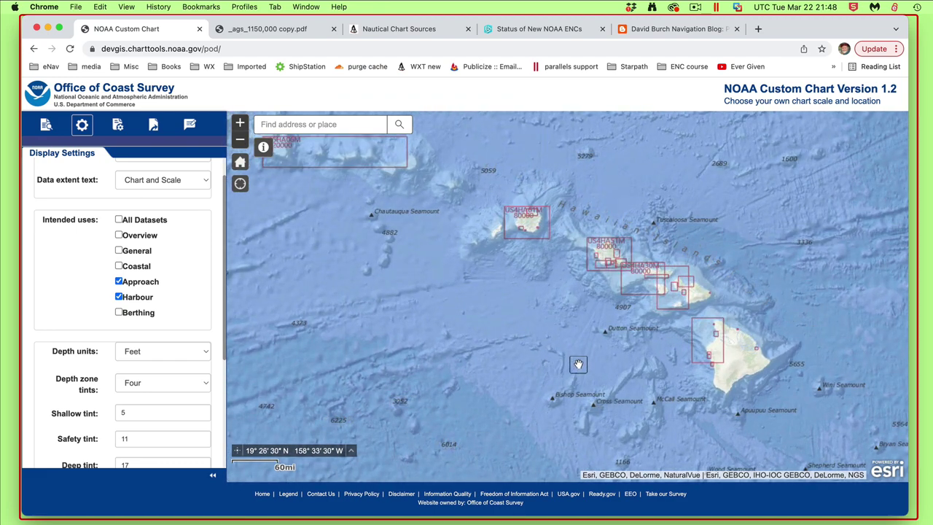
scroll(584, 362, "up", 3)
scroll(584, 363, "up", 2)
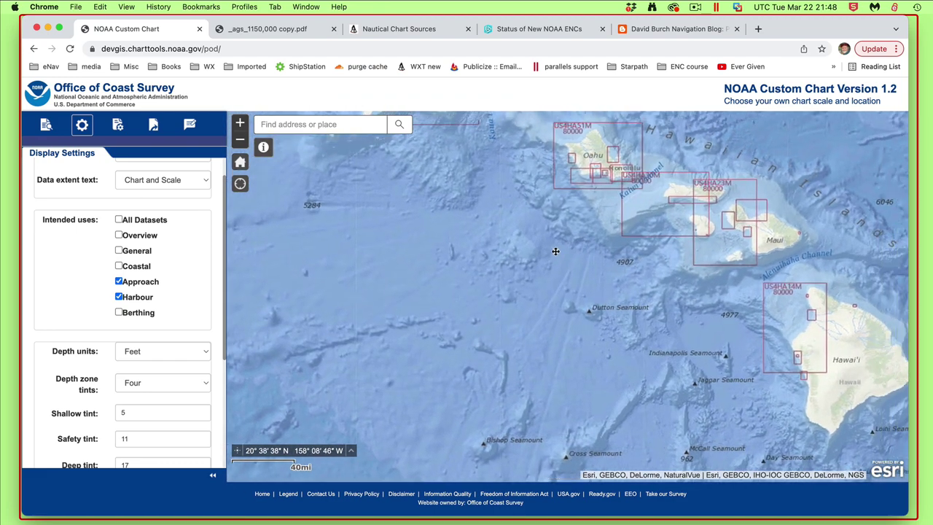
left_click_drag(585, 362, 408, 299)
scroll(554, 280, "up", 2)
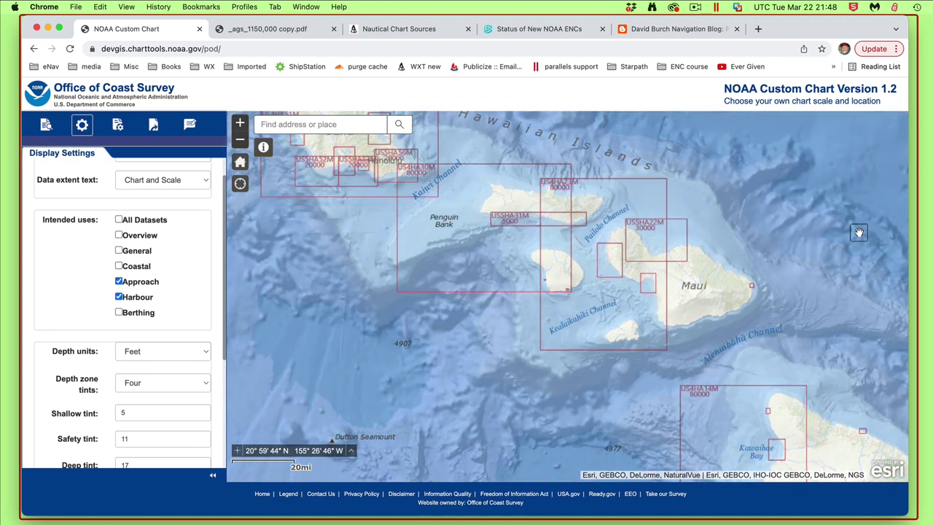
left_click_drag(836, 244, 775, 266)
scroll(735, 252, "up", 2)
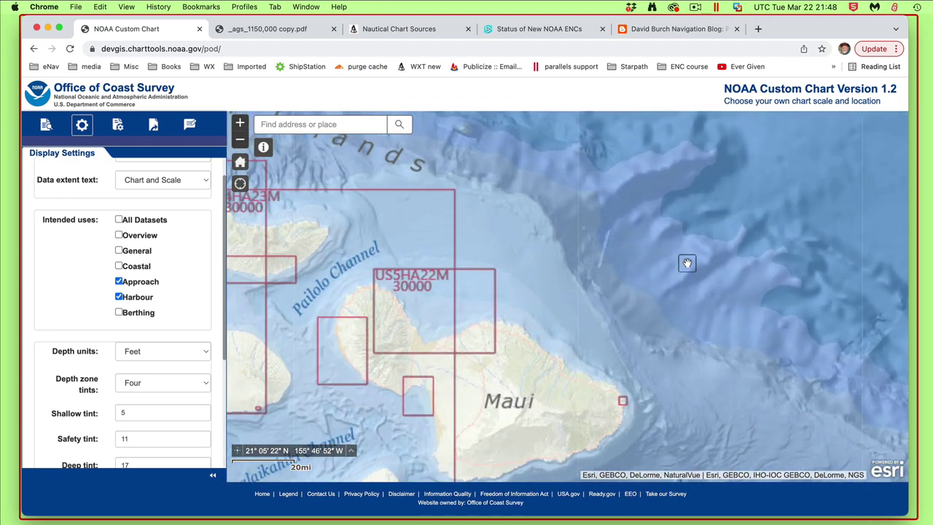
left_click_drag(679, 246, 780, 264)
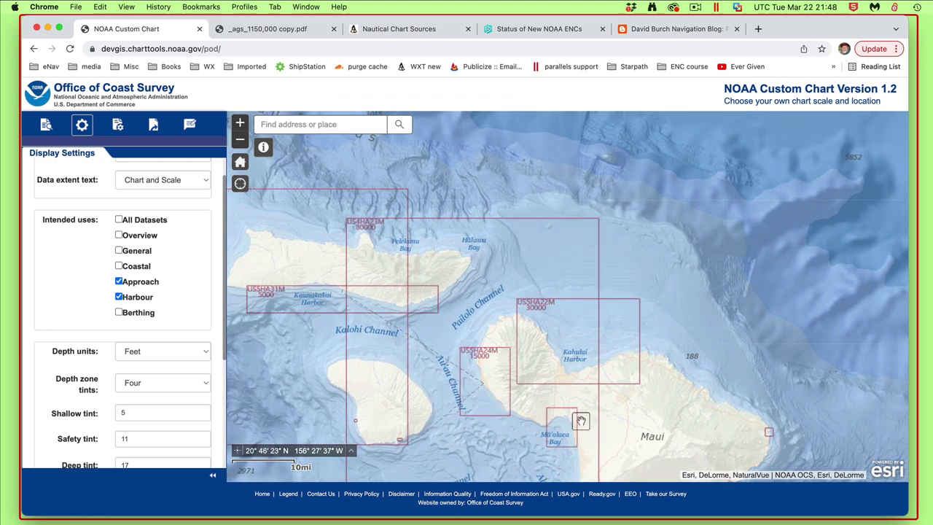
left_click_drag(760, 221, 740, 208)
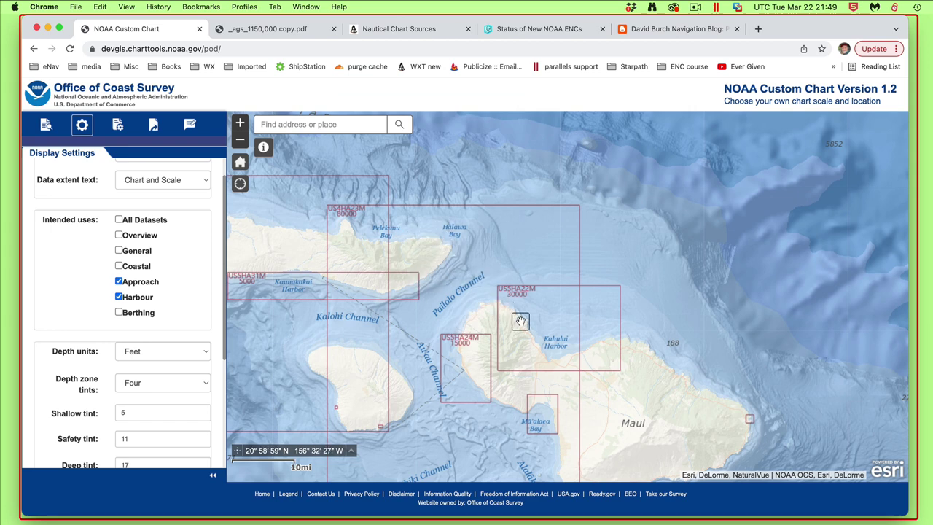
Step: Compare the chart detail along Maui's northwest coast near Honolua Bay and Nakalele Point at different display scales
scroll(474, 314, "up", 2)
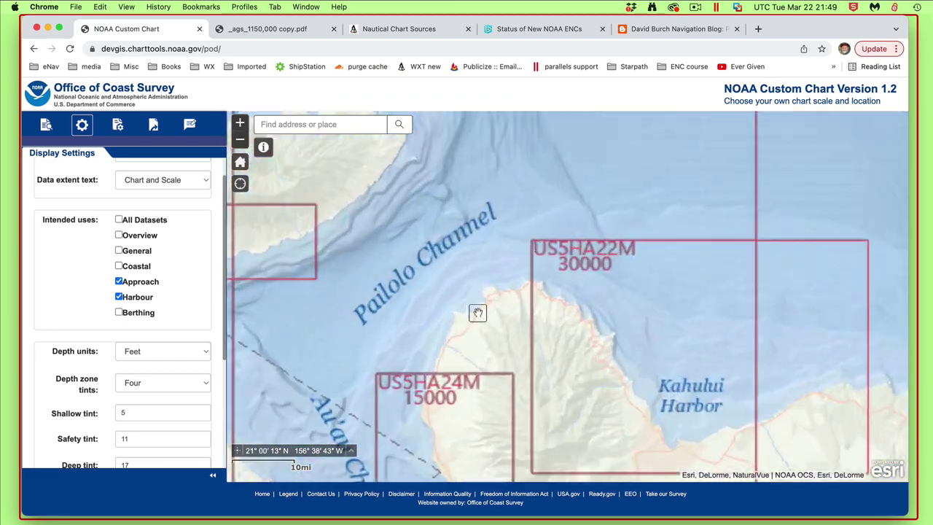
scroll(479, 315, "up", 1)
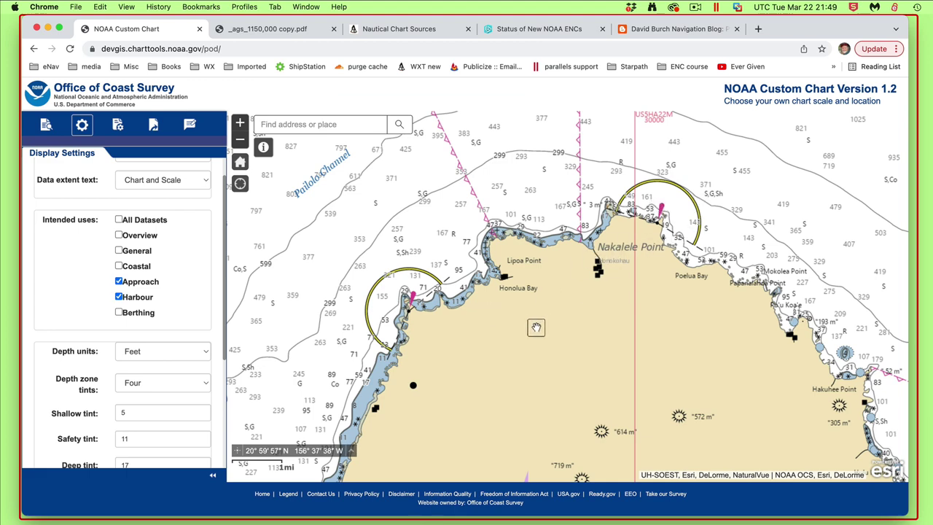
scroll(536, 328, "down", 1)
scroll(539, 333, "up", 2)
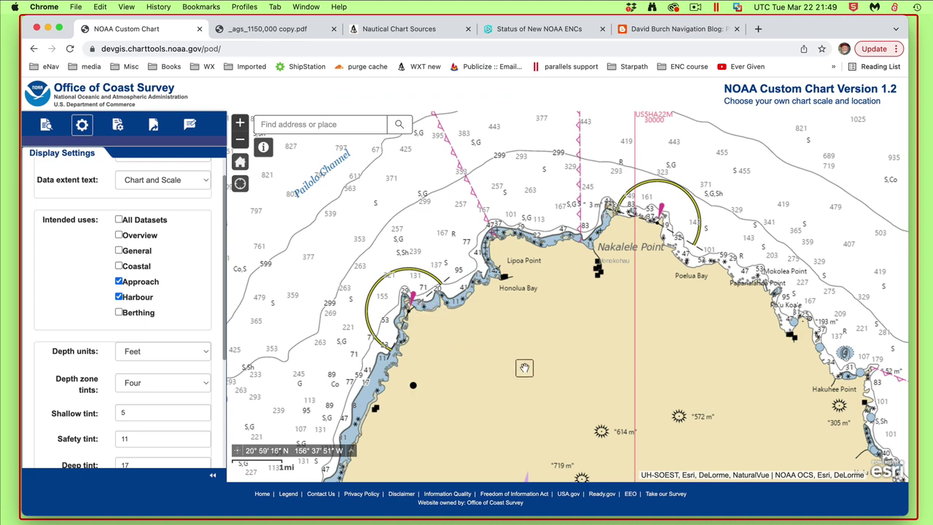
scroll(524, 367, "down", 1)
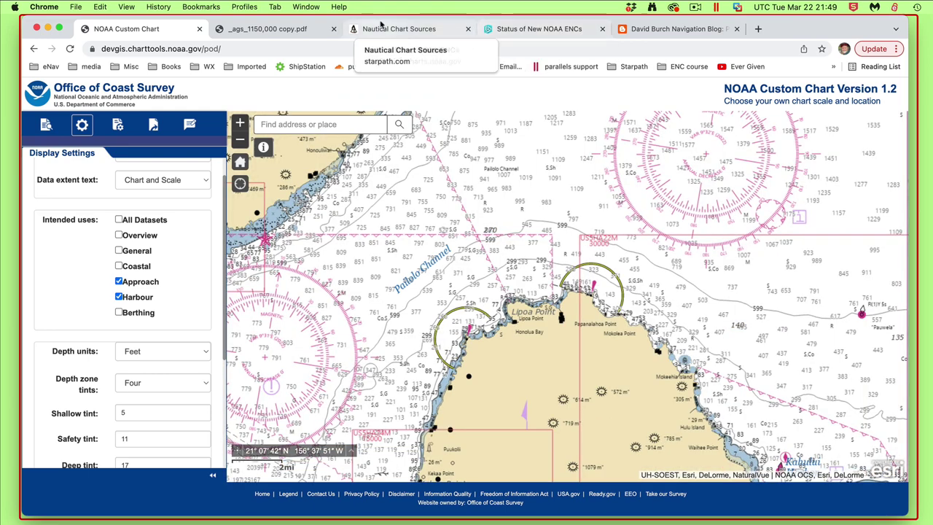
Step: Open the New NOAA experimental chart viewer from the starpath.com/getcharts list of nautical chart sources
left_click(402, 30)
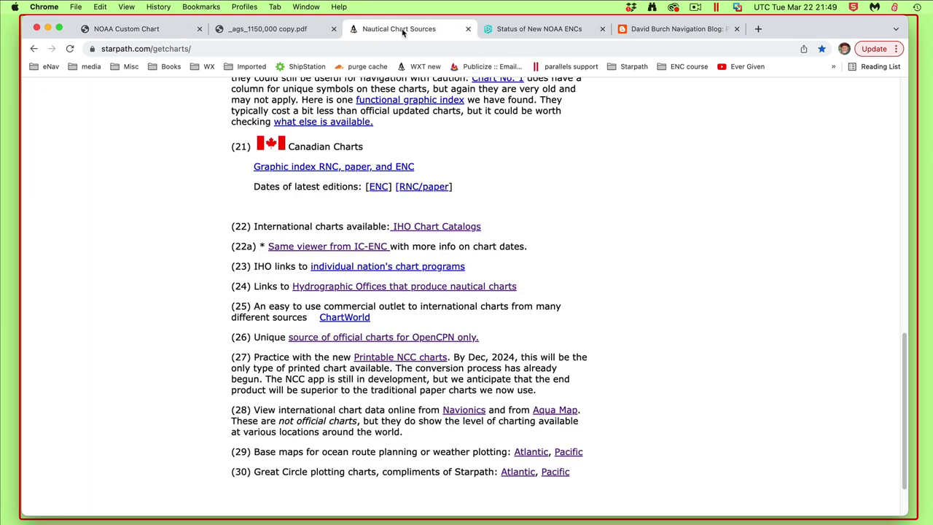
scroll(513, 237, "up", 15)
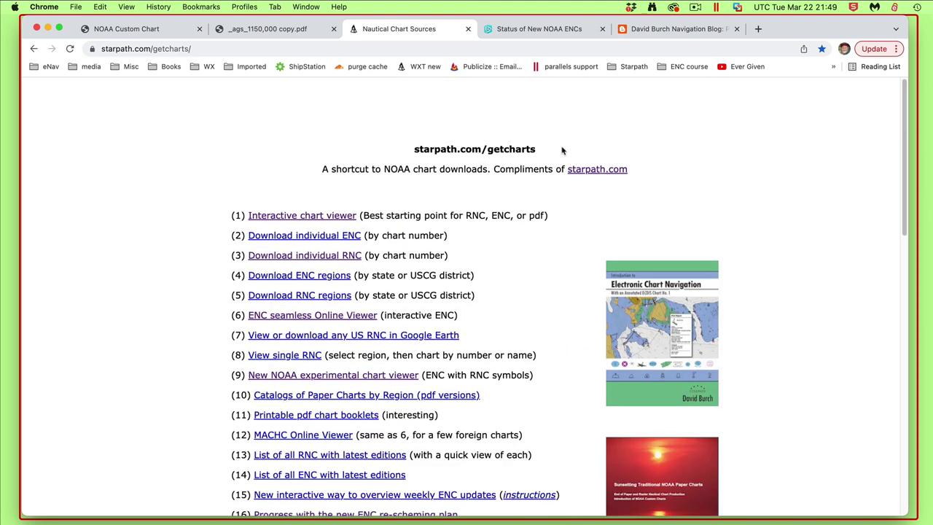
scroll(407, 406, "down", 5)
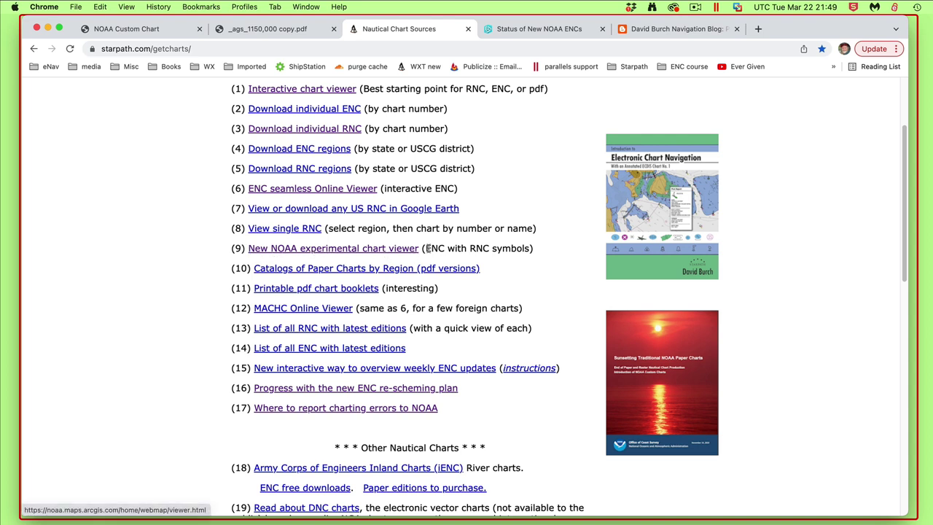
left_click(349, 251)
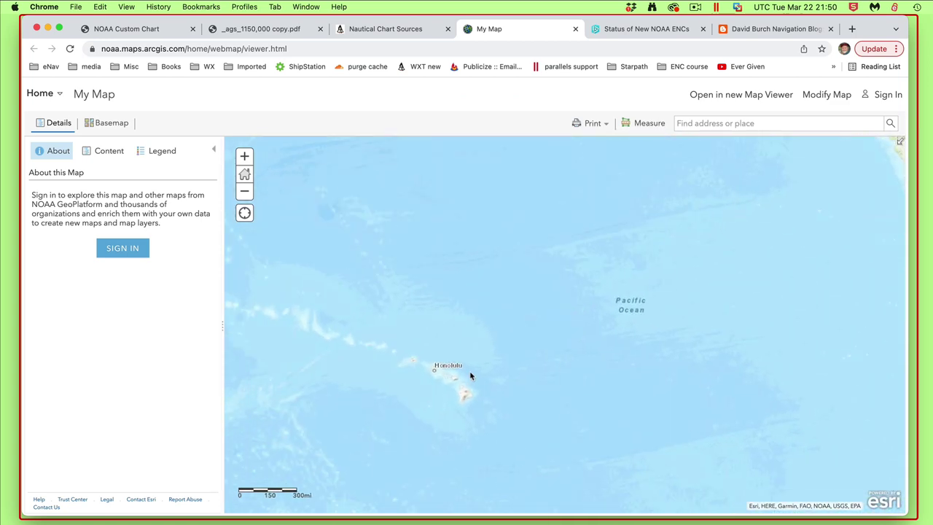
Step: Set the basemap to Chart Tile Service (RNC) for the waters between Molokai and northwest Maui
scroll(471, 375, "up", 3)
scroll(471, 375, "up", 5)
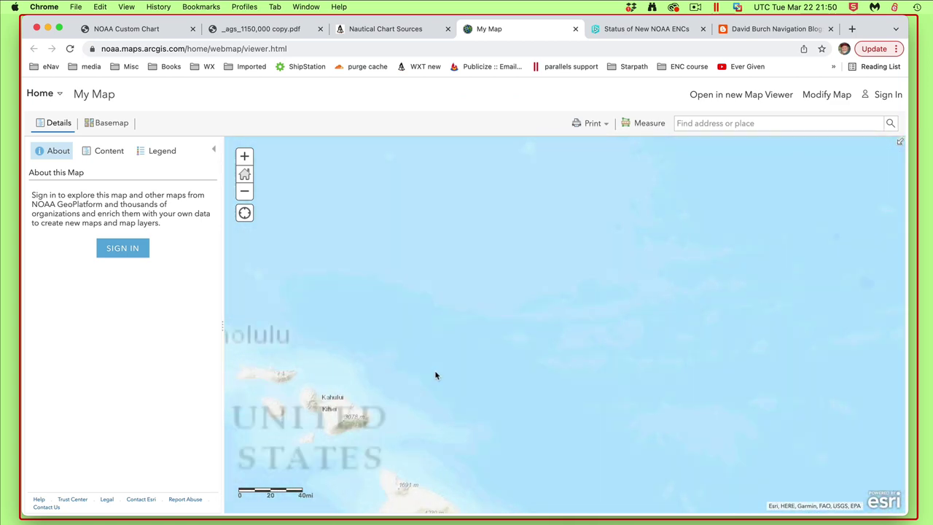
scroll(604, 325, "up", 3)
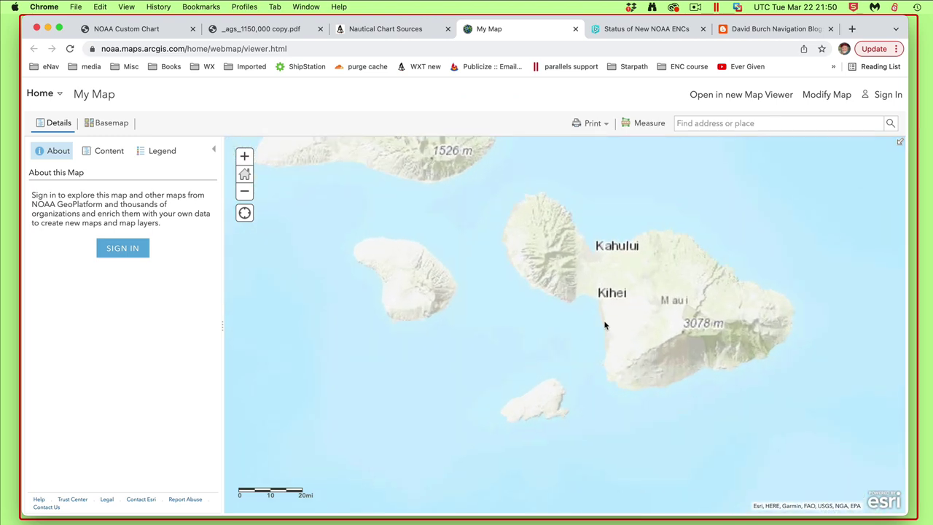
left_click_drag(596, 249, 612, 331)
scroll(609, 313, "up", 3)
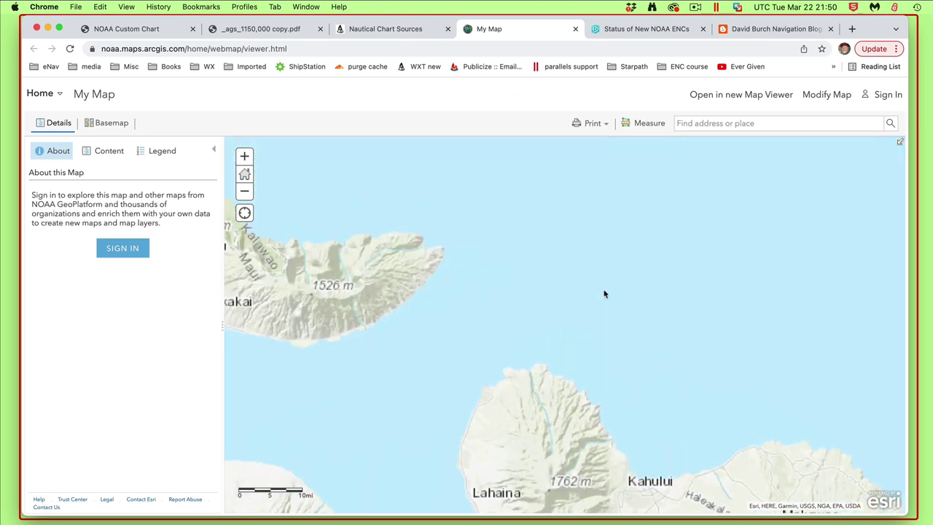
left_click_drag(579, 273, 575, 296)
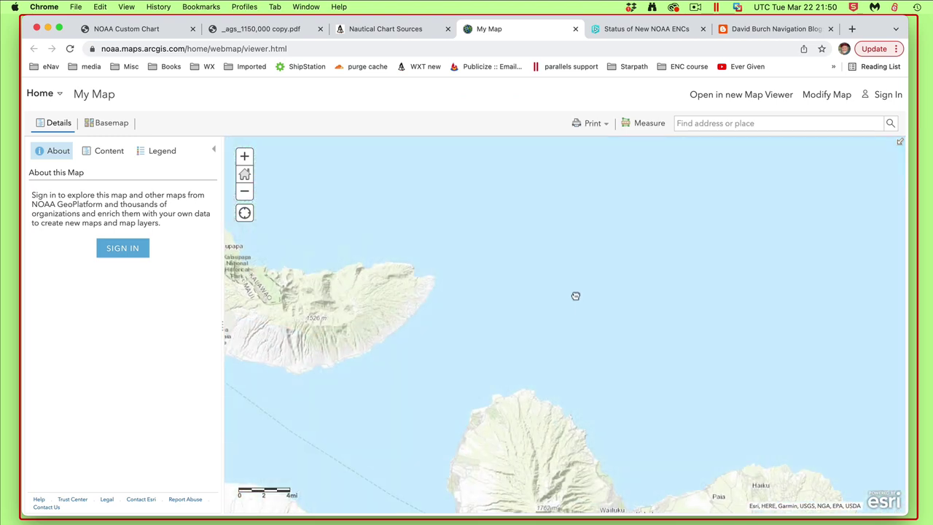
scroll(577, 292, "up", 1)
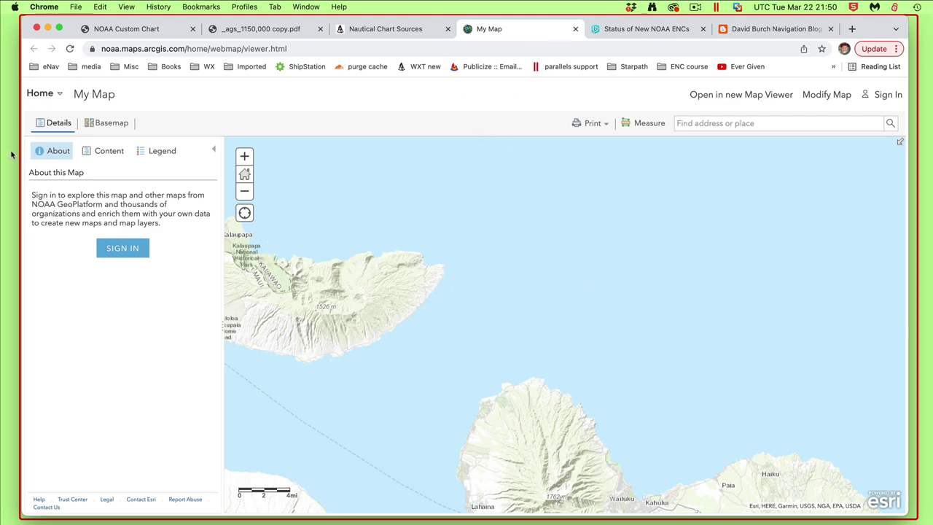
left_click(108, 123)
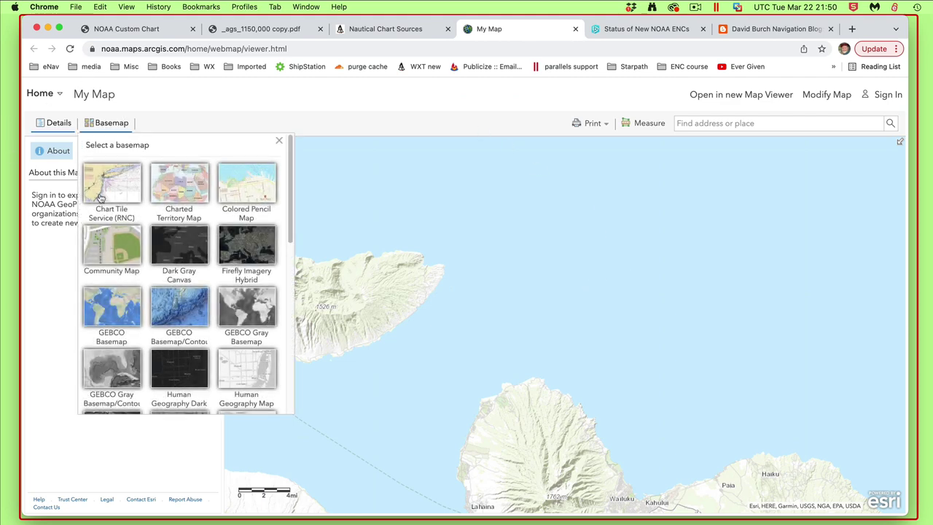
left_click(106, 190)
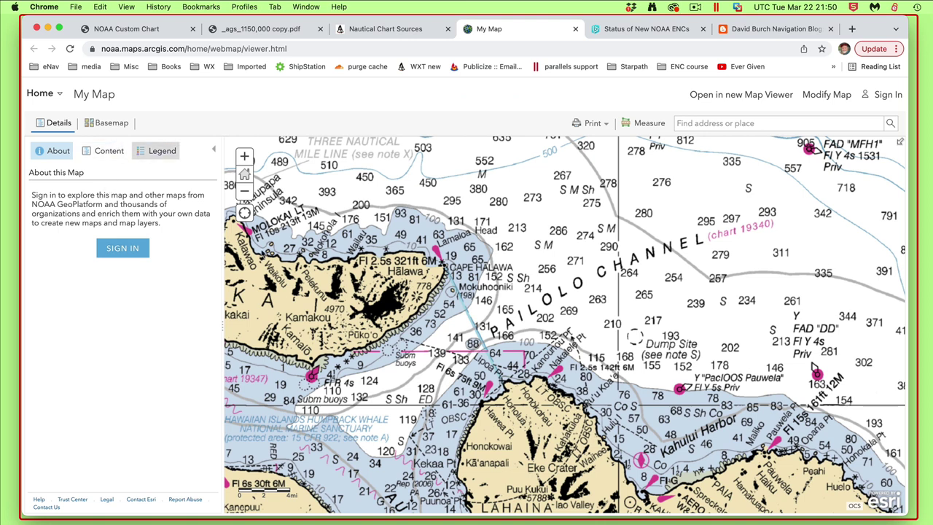
Step: Examine the RNC around Pailolo Channel, Lipoa Point and Nakalele Point at different zoom levels
left_click_drag(554, 379, 551, 363)
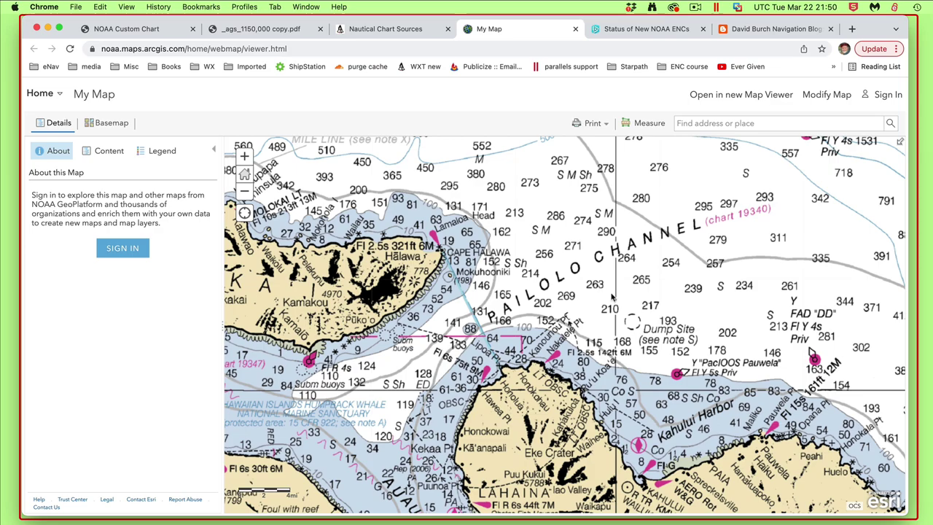
left_click_drag(612, 297, 608, 270)
scroll(543, 334, "up", 2)
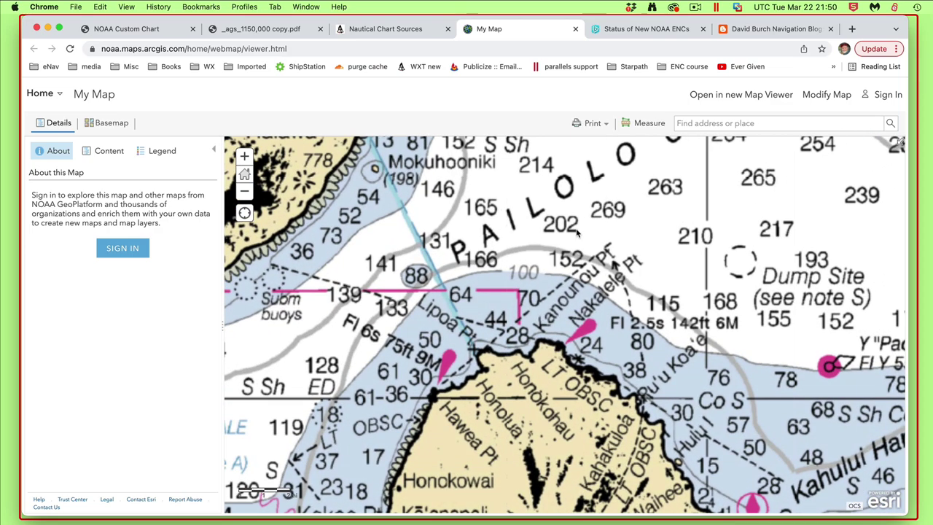
scroll(461, 253, "down", 2)
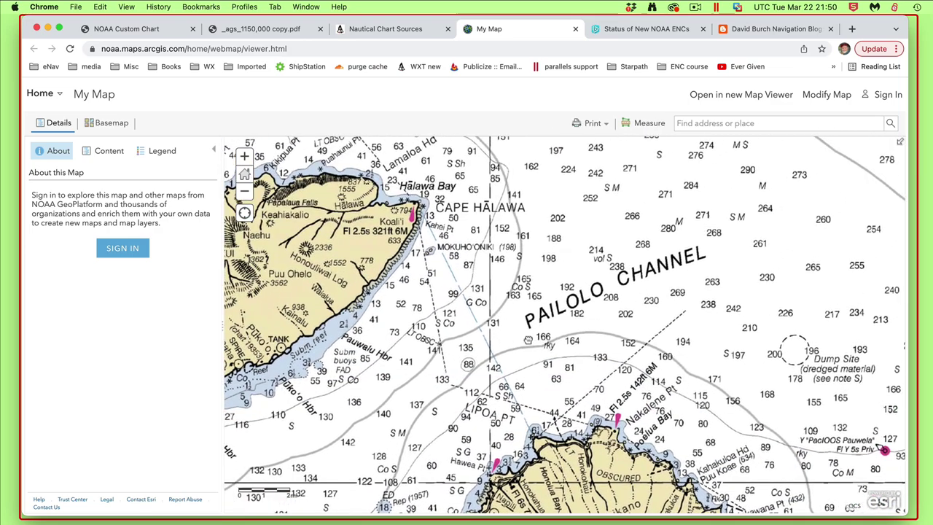
scroll(571, 295, "down", 1)
left_click_drag(570, 290, 574, 263)
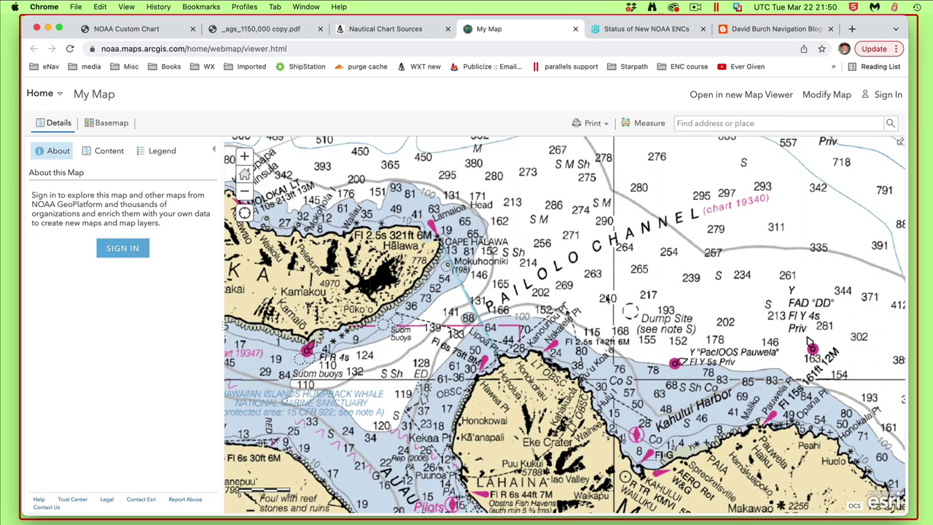
scroll(514, 295, "up", 1)
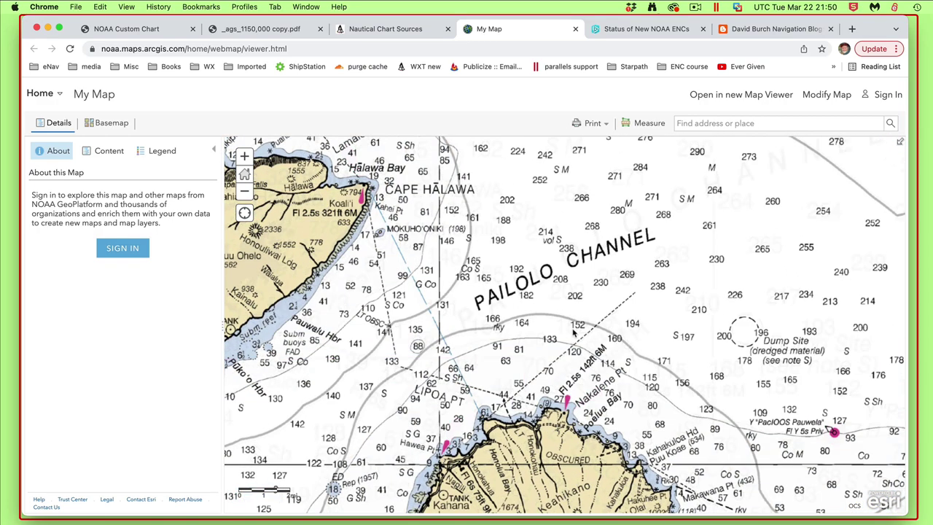
left_click_drag(578, 349, 650, 274)
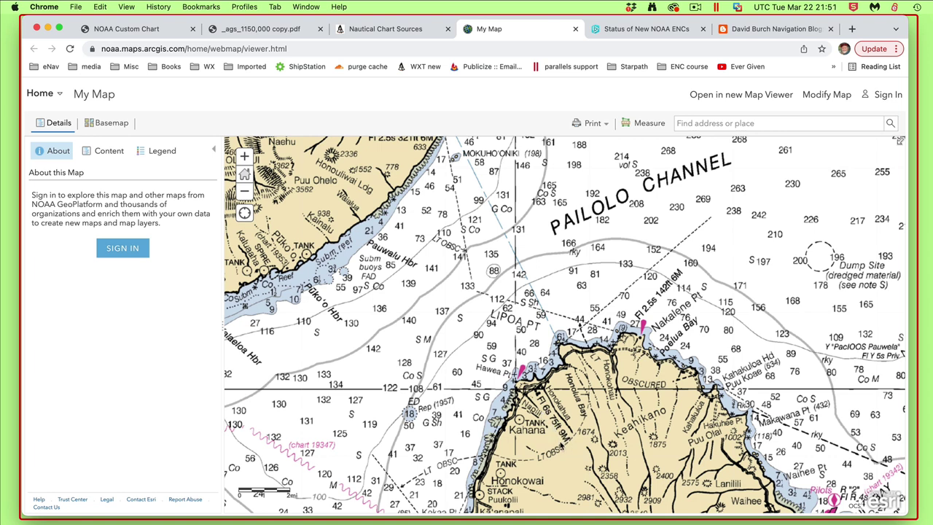
Step: Return to NOAA Custom Chart and examine the ENC display of Pailolo Channel and the surrounding chart outlines
left_click(145, 27)
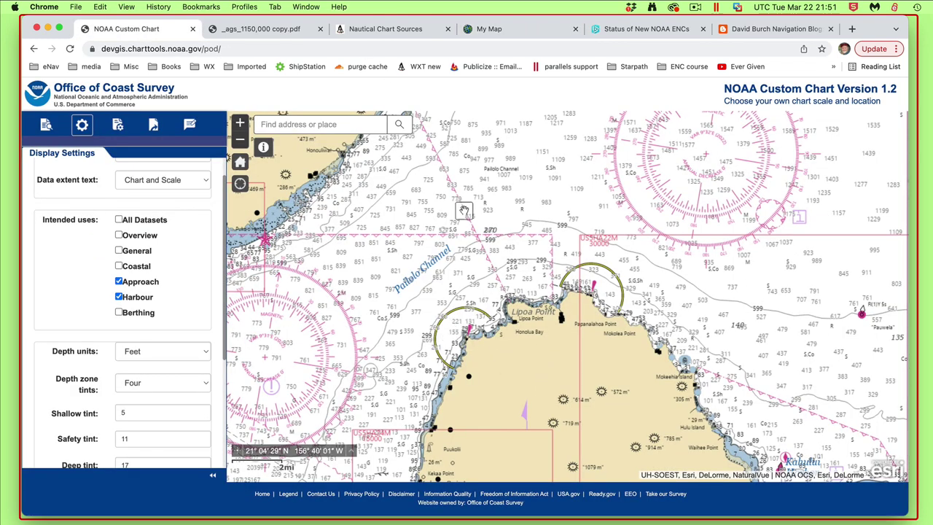
left_click_drag(516, 223, 575, 246)
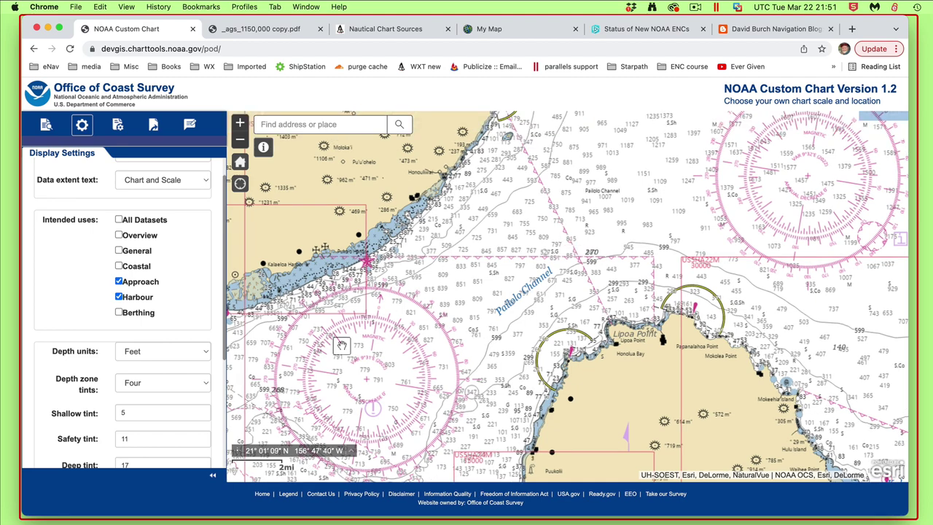
scroll(676, 321, "down", 1)
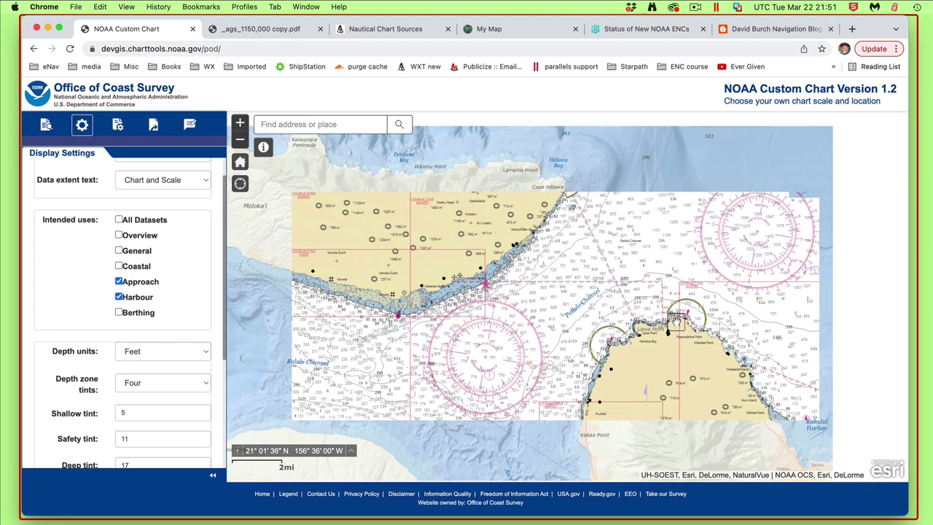
left_click_drag(691, 293, 662, 305)
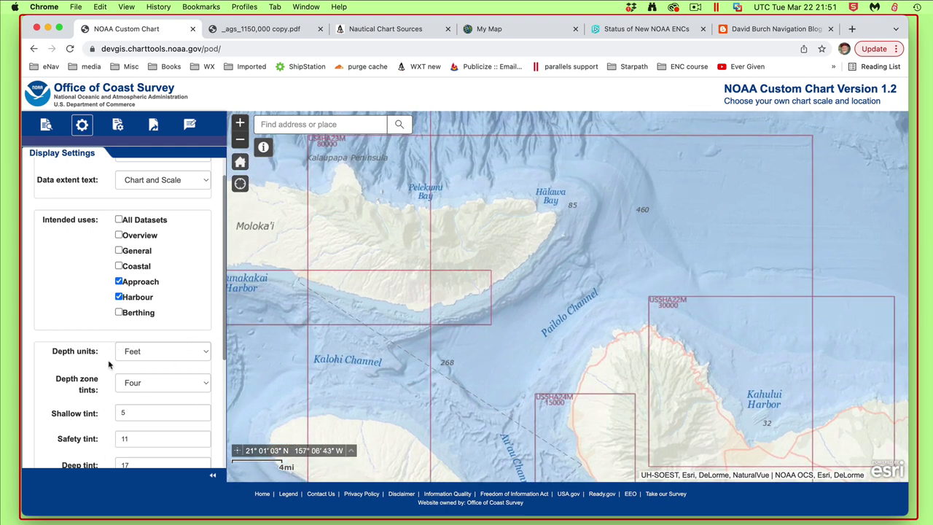
Step: Review the depth units, depth tints, contour labels, area symbolization and compass rose options in the display settings
left_click_drag(223, 335, 232, 398)
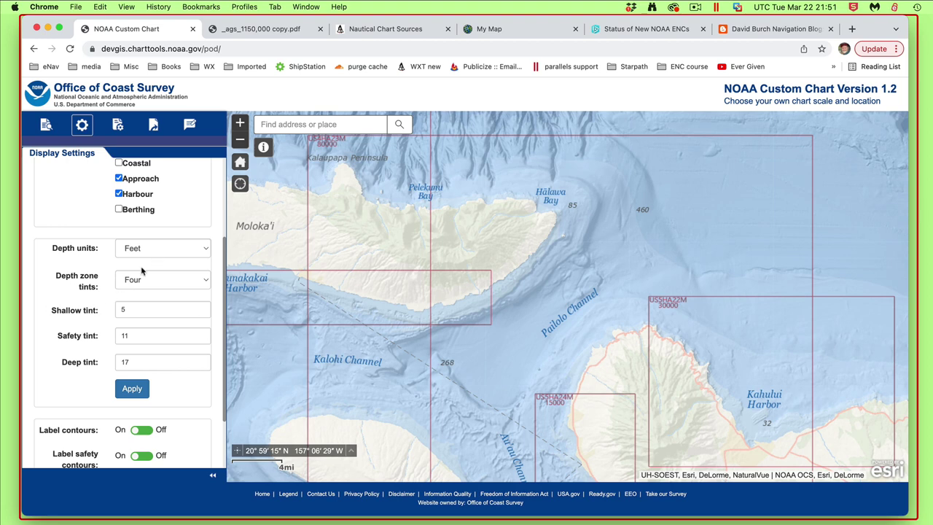
left_click(148, 312)
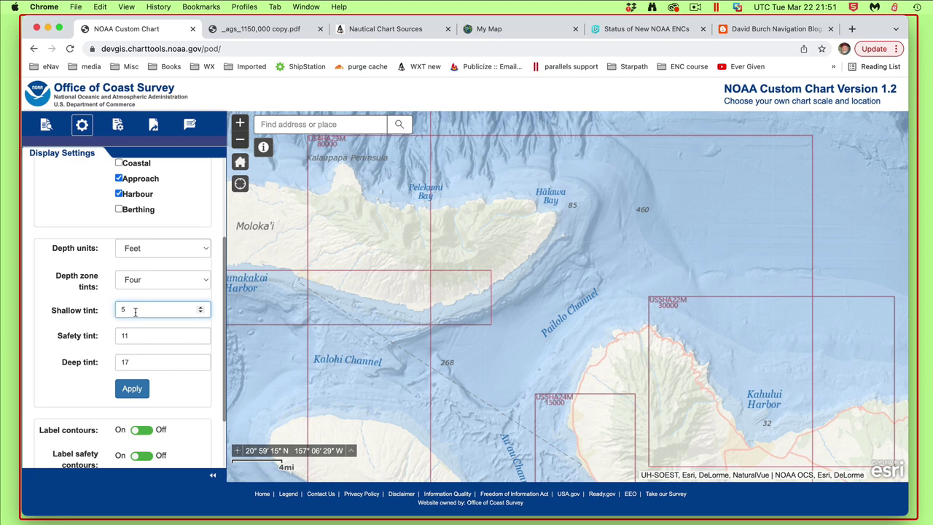
left_click(132, 388)
scroll(172, 375, "down", 2)
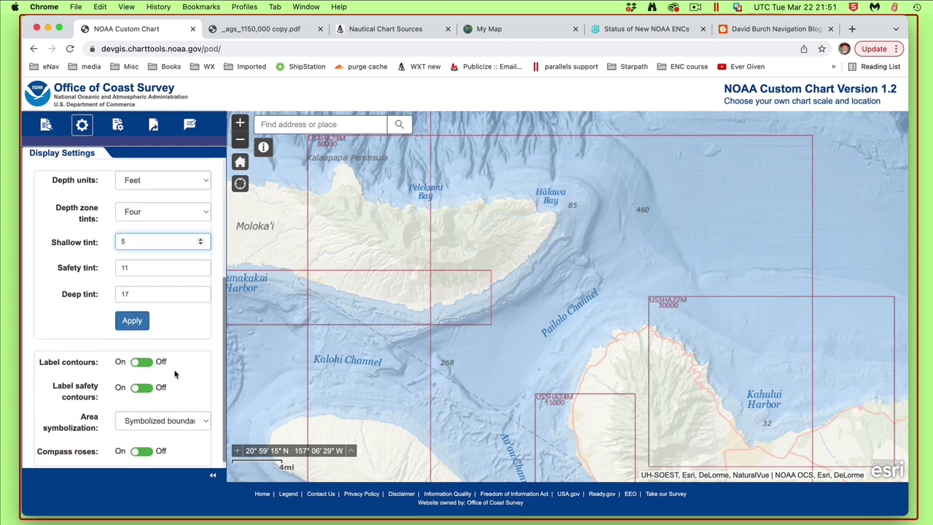
scroll(175, 374, "down", 1)
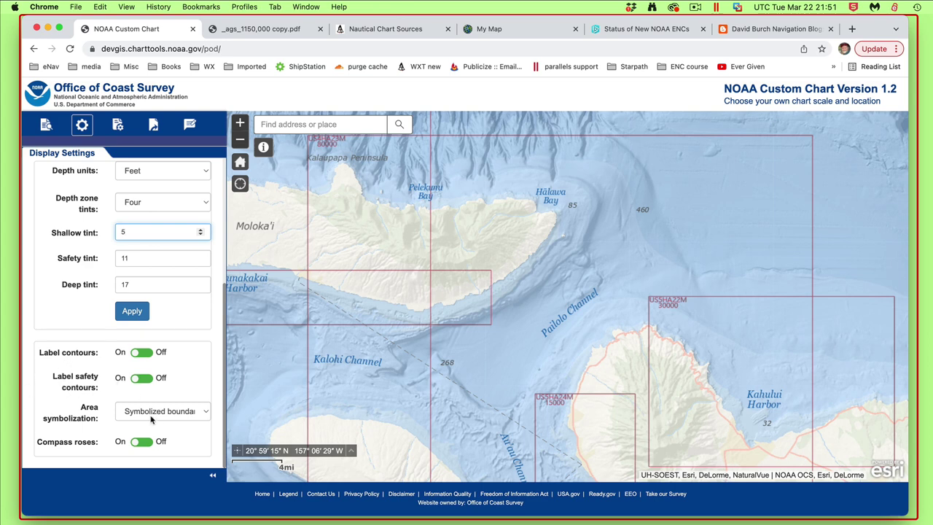
Step: Switch the area symbolization to Plain boundaries and back to Symbolized boundaries, with the circular area northeast of Nakalele Point in view
left_click_drag(590, 347, 581, 340)
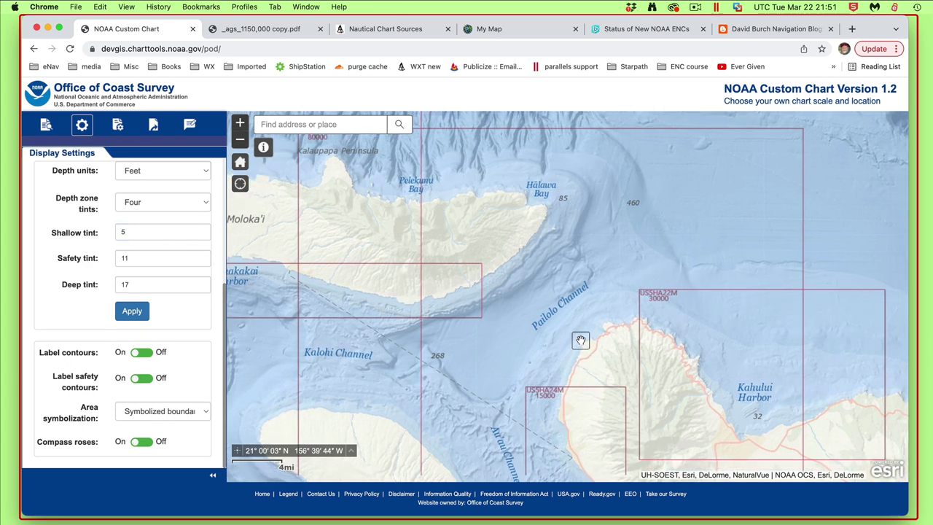
double_click(721, 266)
double_click(616, 299)
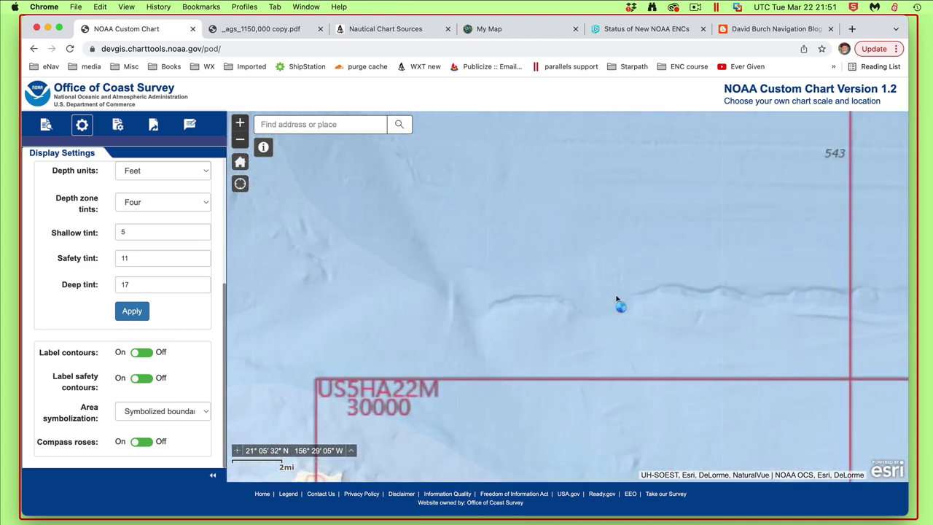
left_click_drag(583, 364, 544, 277)
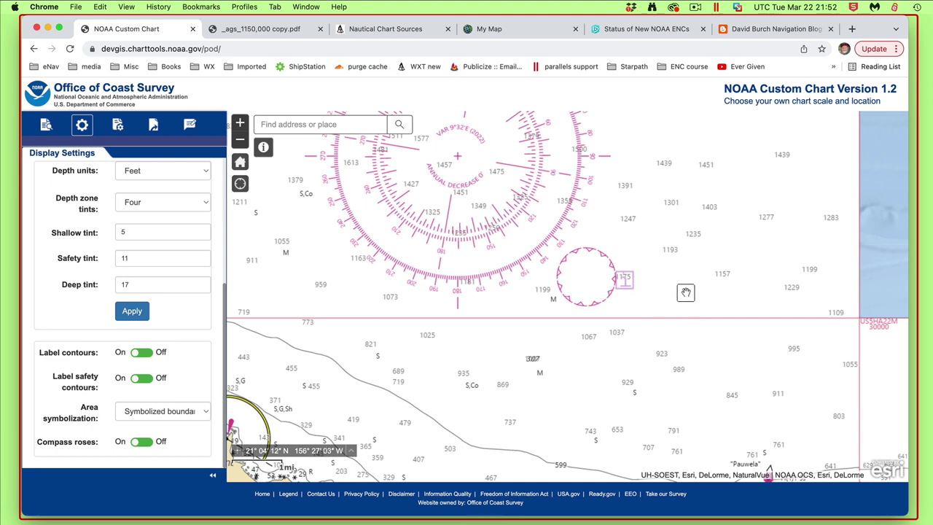
left_click_drag(685, 292, 745, 328)
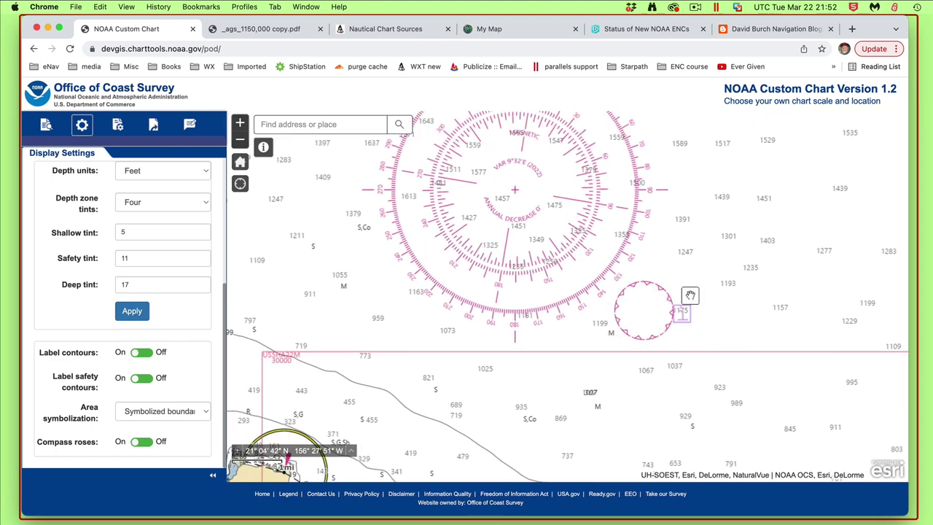
left_click_drag(707, 237, 766, 214)
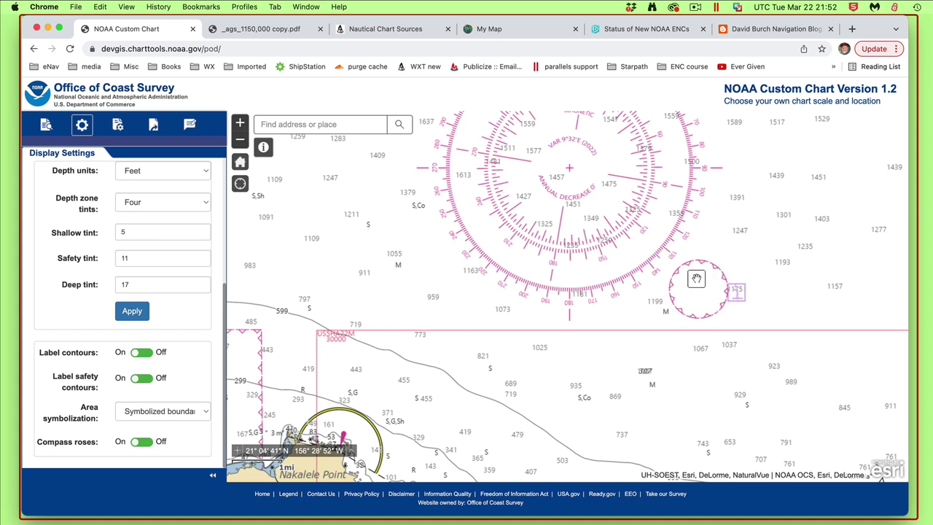
left_click(174, 415)
left_click(173, 399)
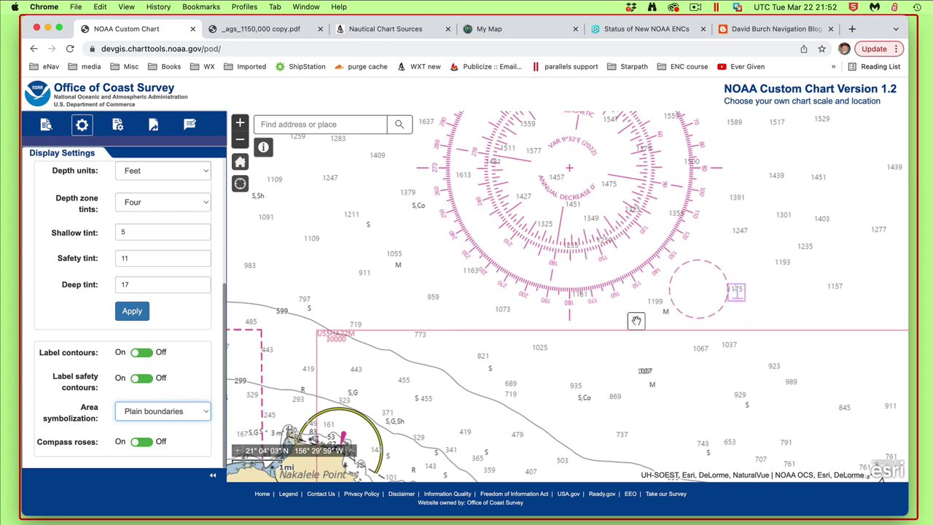
left_click(162, 413)
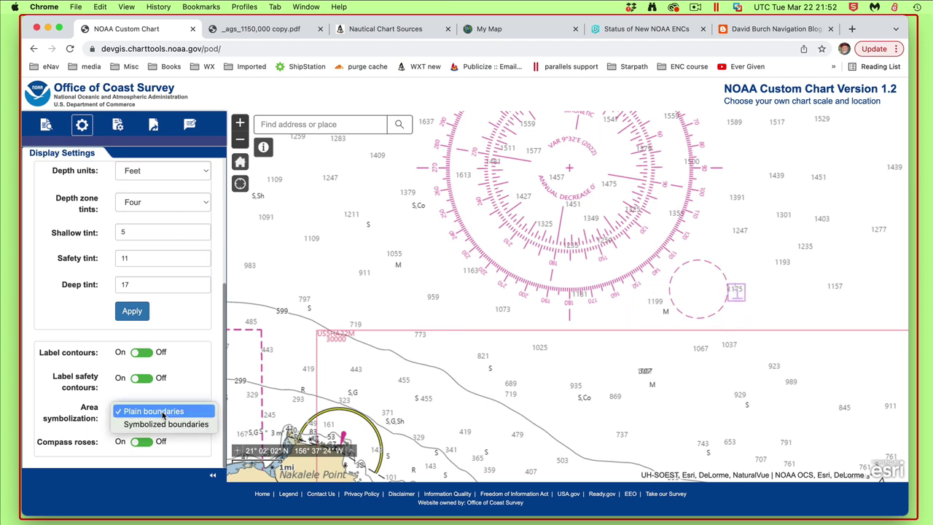
left_click(164, 424)
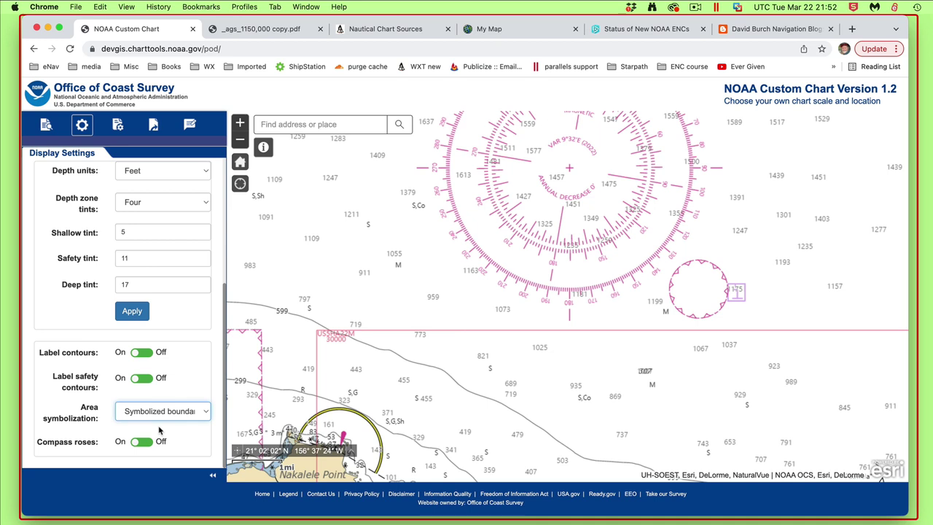
Step: Switch to Acrobat, skim Introduction to Electronic Chart Navigation from the cover through the Chapter 1 ENC sections, and put the document away
key("super+Tab")
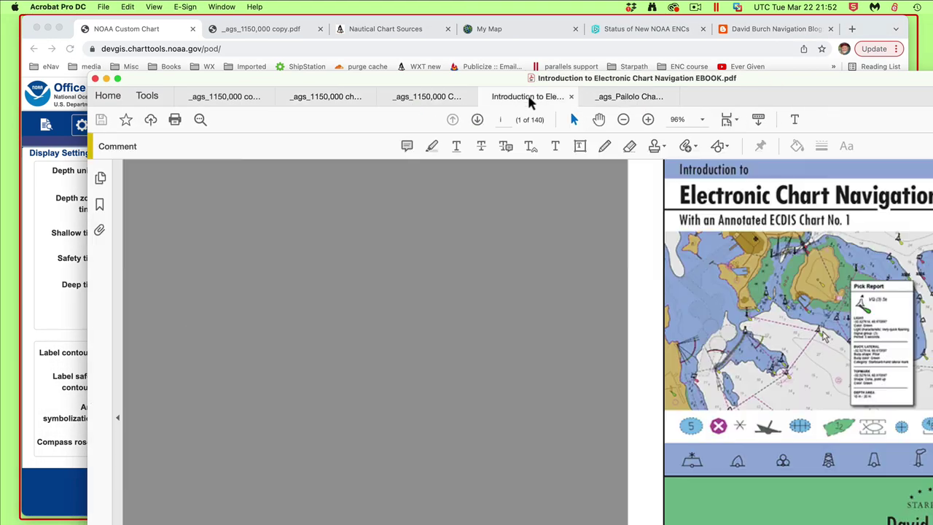
left_click(526, 96)
scroll(693, 464, "down", 10)
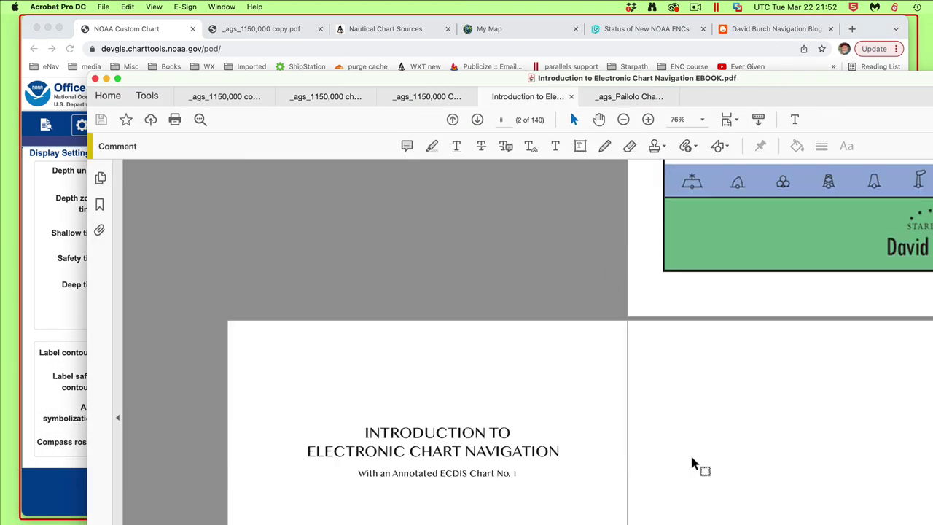
scroll(693, 464, "down", 15)
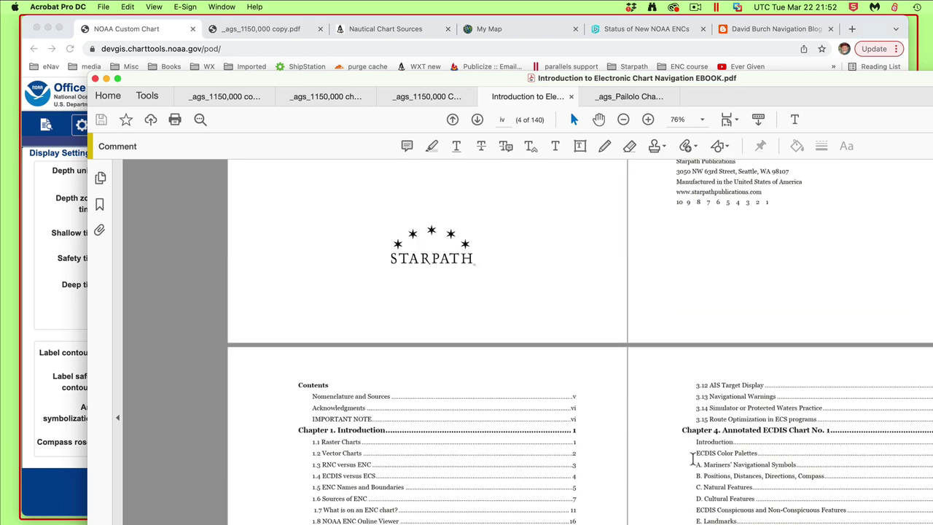
scroll(692, 459, "down", 20)
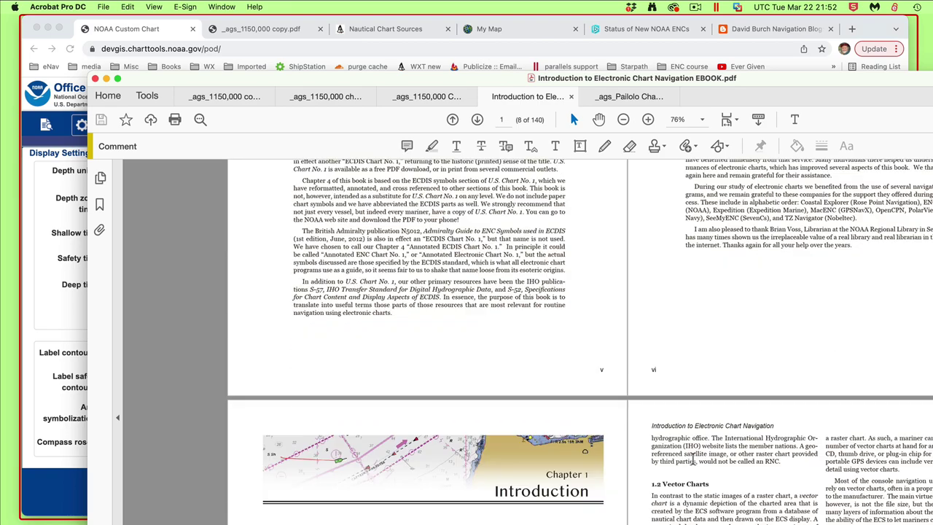
scroll(693, 458, "down", 20)
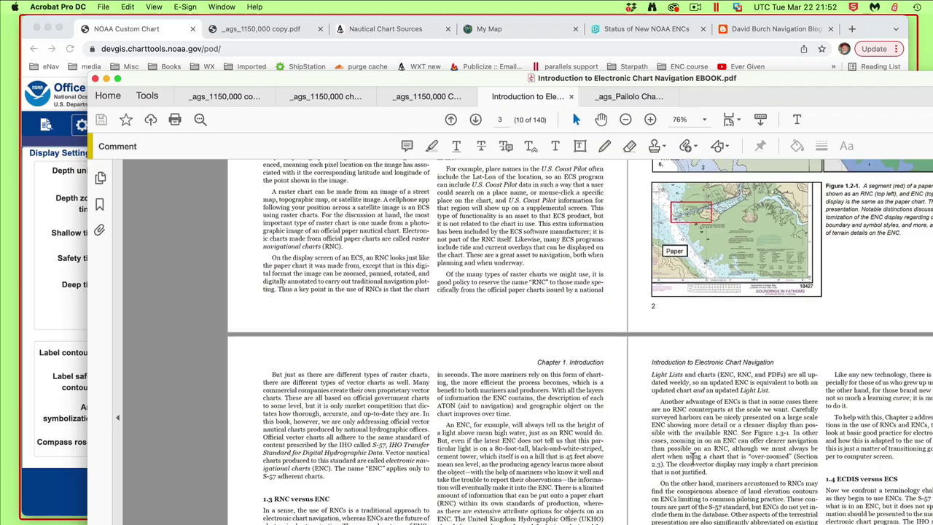
scroll(693, 459, "down", 20)
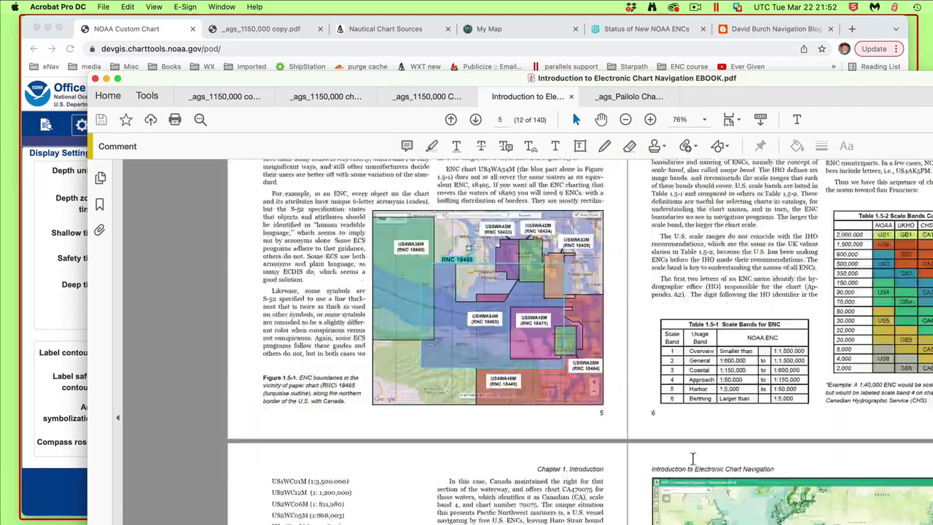
scroll(692, 457, "down", 20)
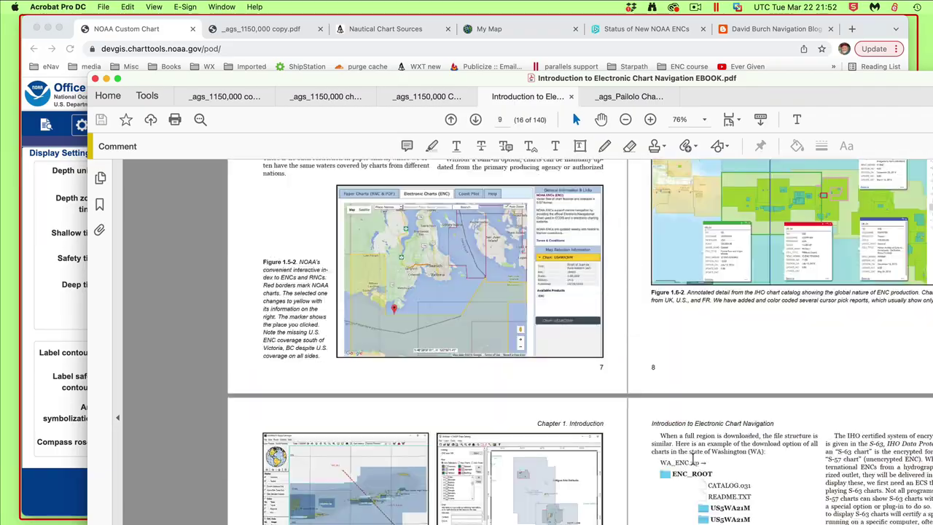
scroll(693, 460, "down", 20)
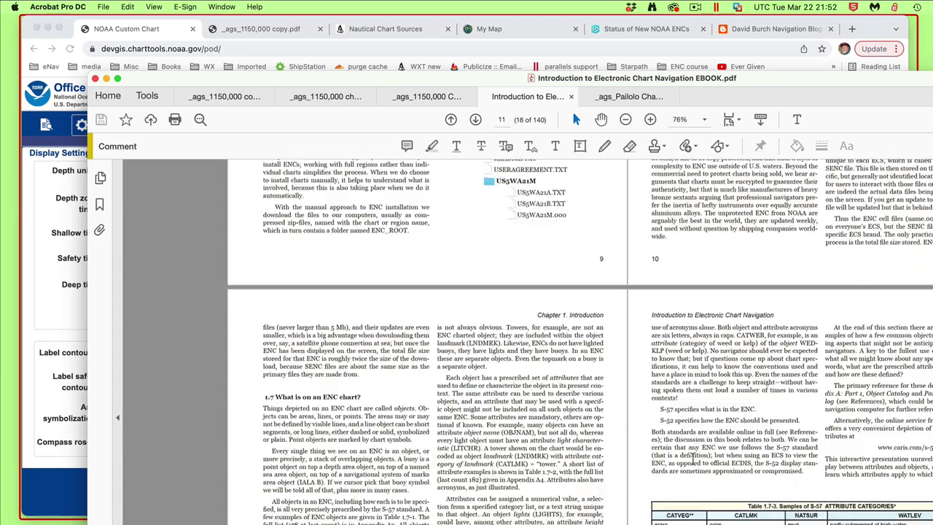
scroll(693, 459, "down", 20)
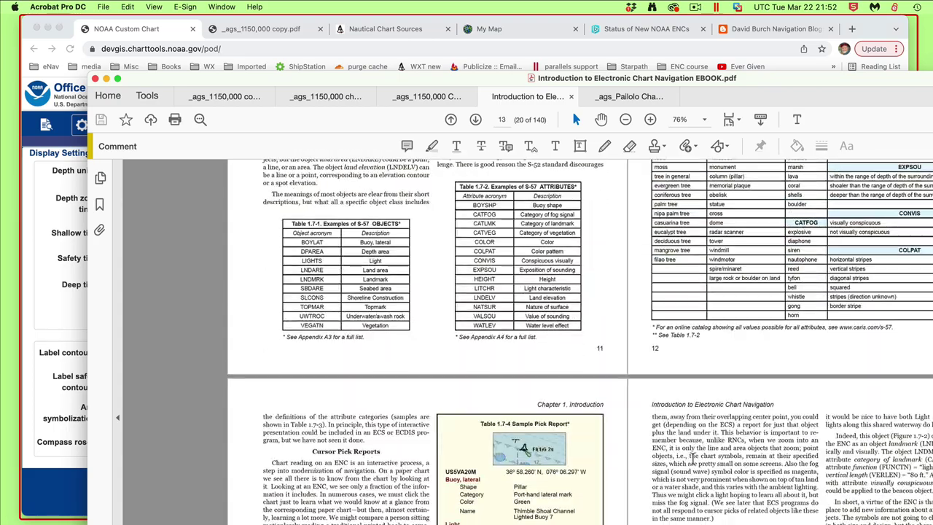
scroll(692, 458, "down", 20)
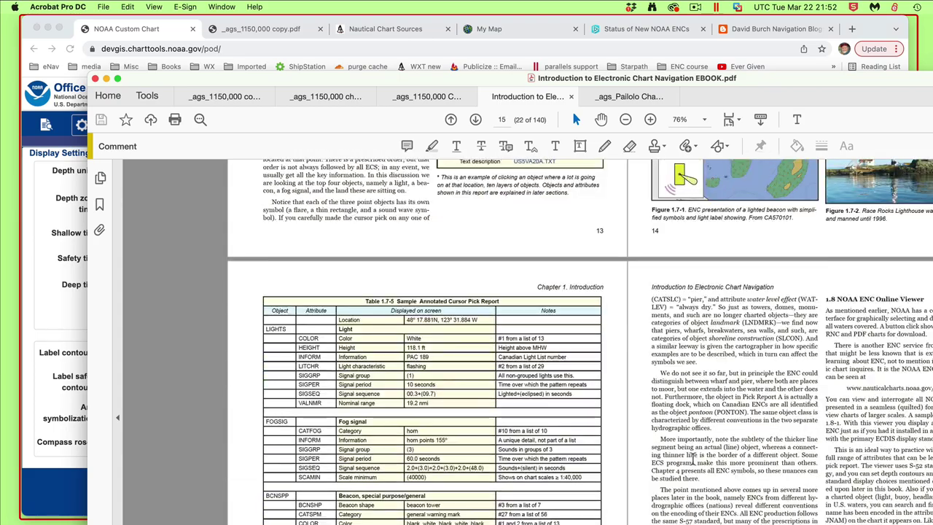
scroll(692, 458, "down", 10)
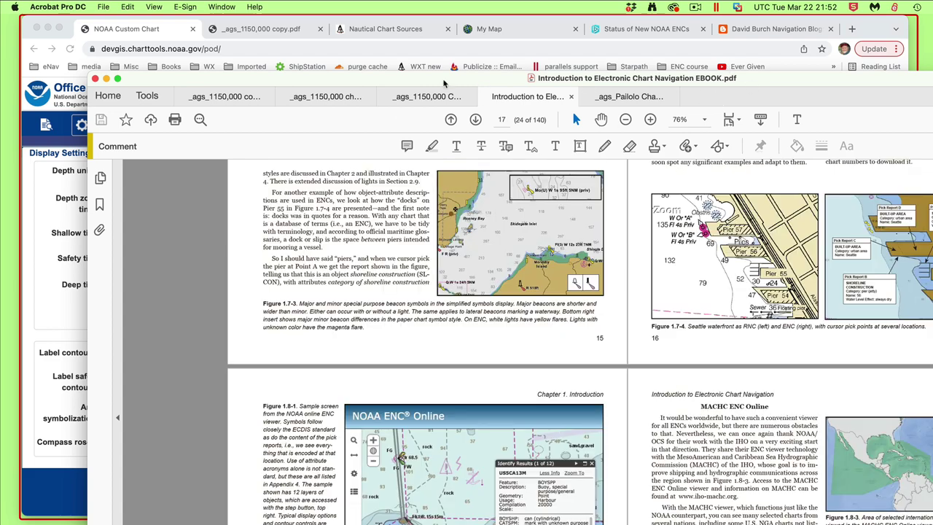
left_click_drag(211, 78, 273, 106)
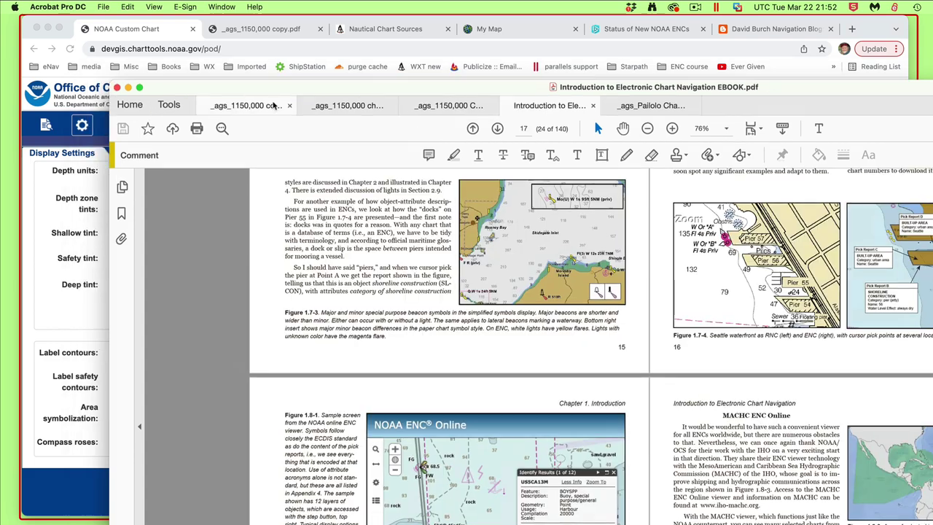
key("super+m")
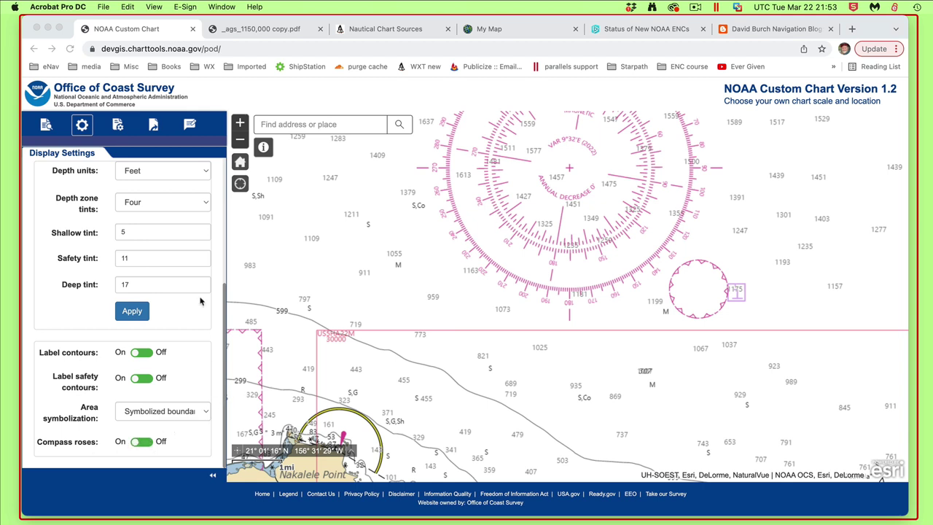
Step: Apply the depth tint settings in NOAA Custom Chart and review the data extent and intended use options
left_click(132, 311)
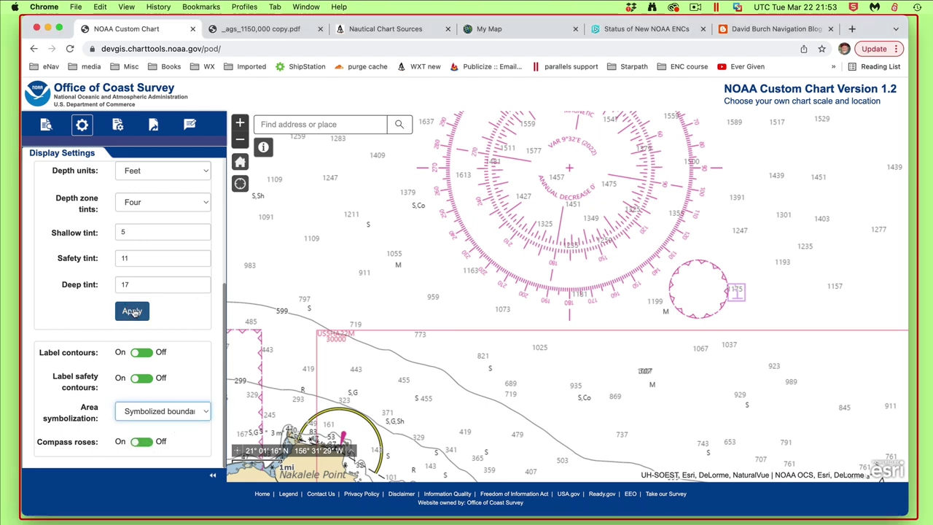
left_click(132, 311)
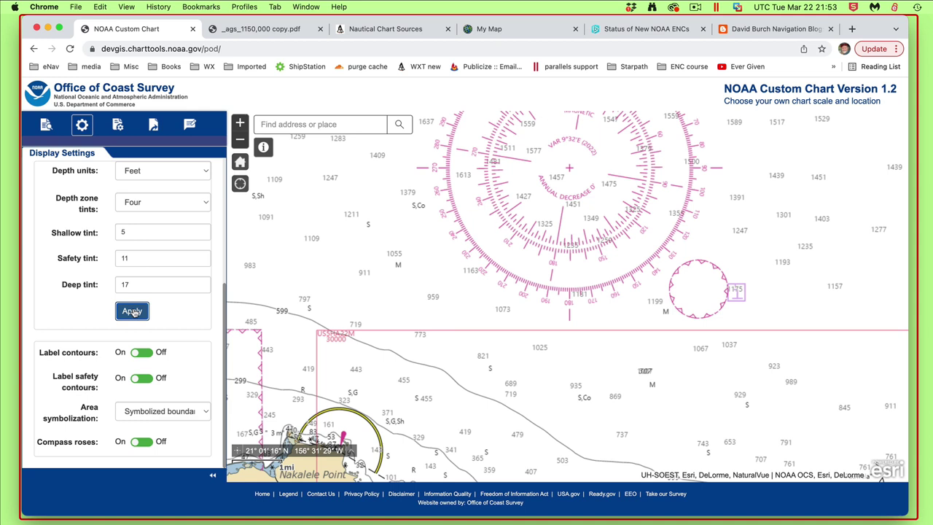
left_click_drag(232, 292, 231, 164)
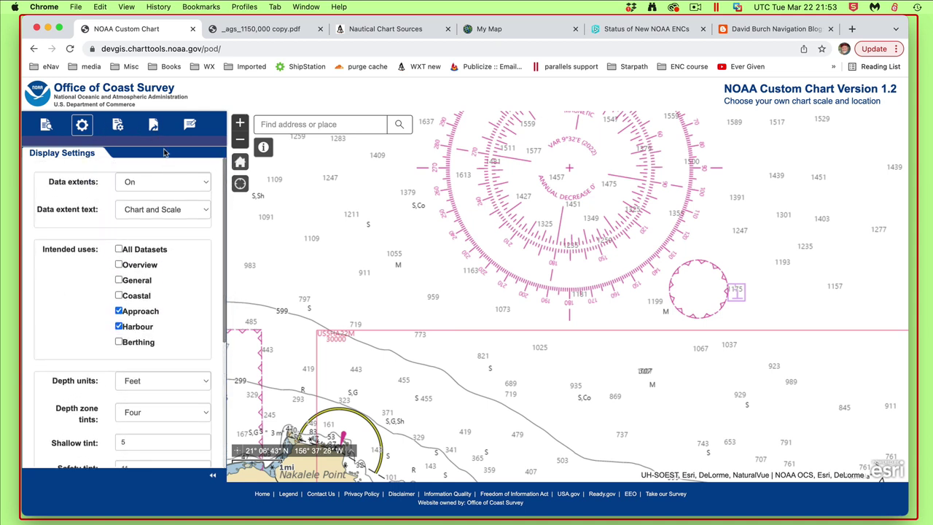
Step: Open the print settings and frame the chart outlines around Pailolo Channel and Kahului Harbor on the map
left_click(119, 125)
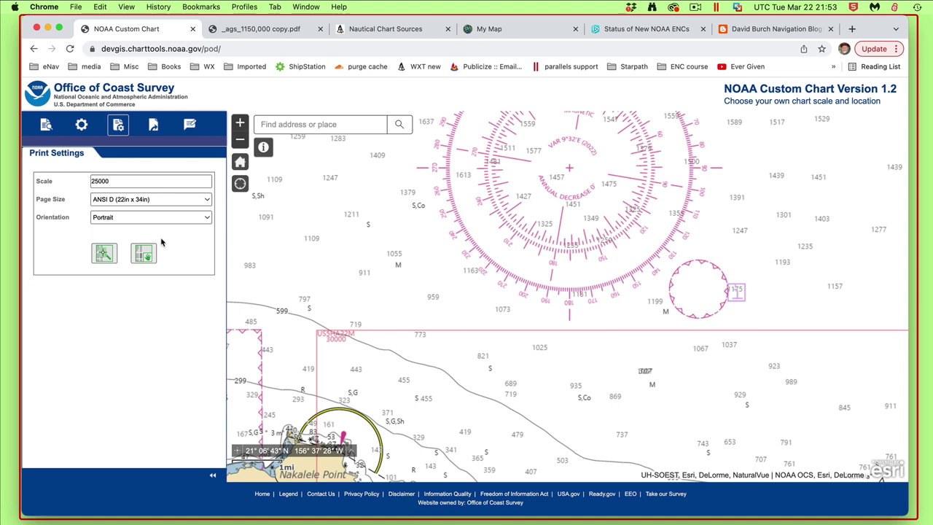
left_click_drag(620, 418, 598, 322)
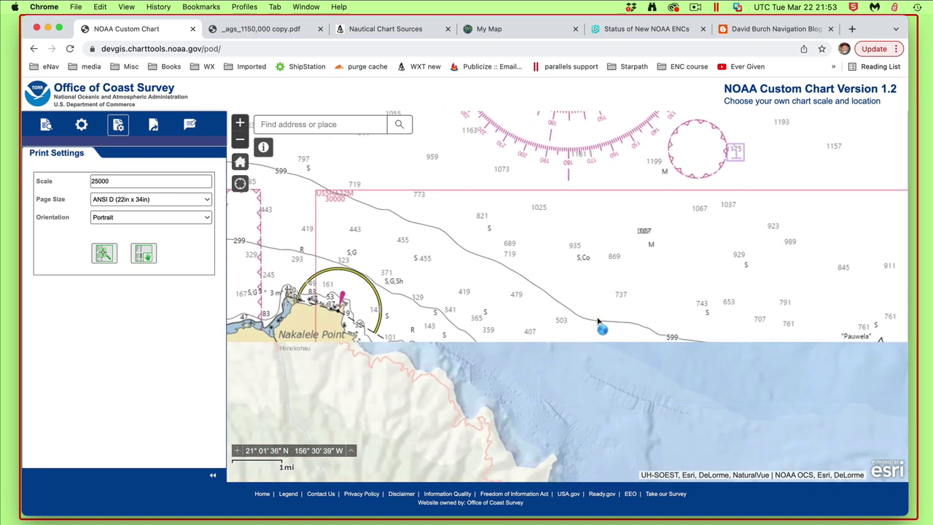
scroll(598, 322, "down", 2)
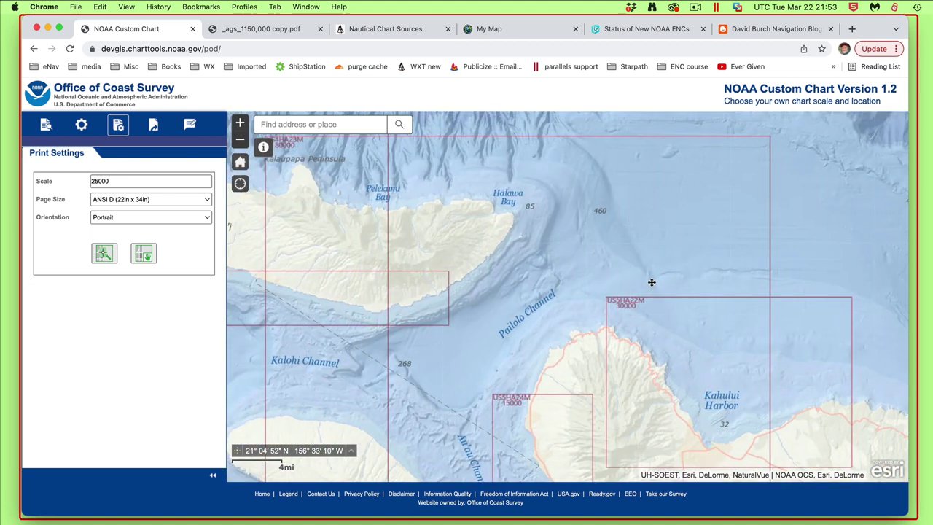
left_click_drag(634, 281, 591, 298)
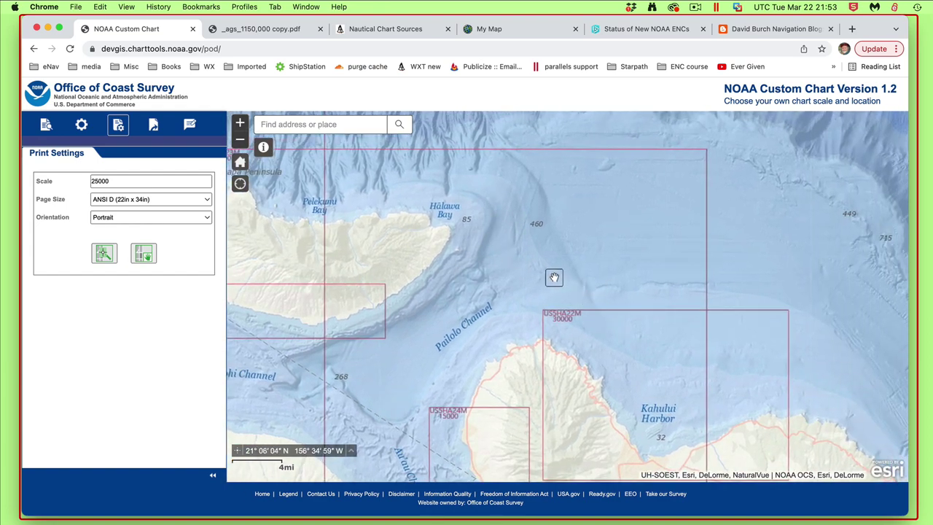
scroll(554, 276, "up", 1)
scroll(564, 291, "down", 1)
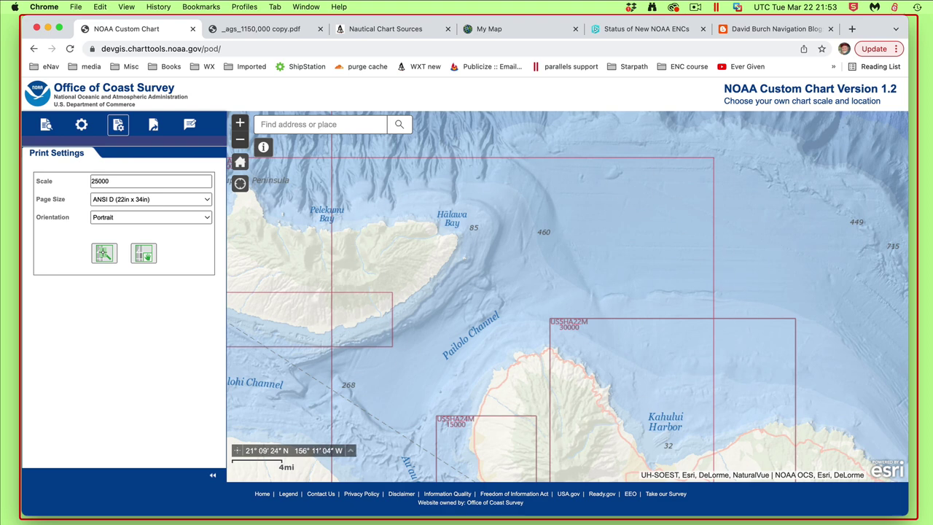
Step: Switch to Preview, examine the table of legacy and reschemed NOAA ENC scale bands, and close it
key("super+Tab")
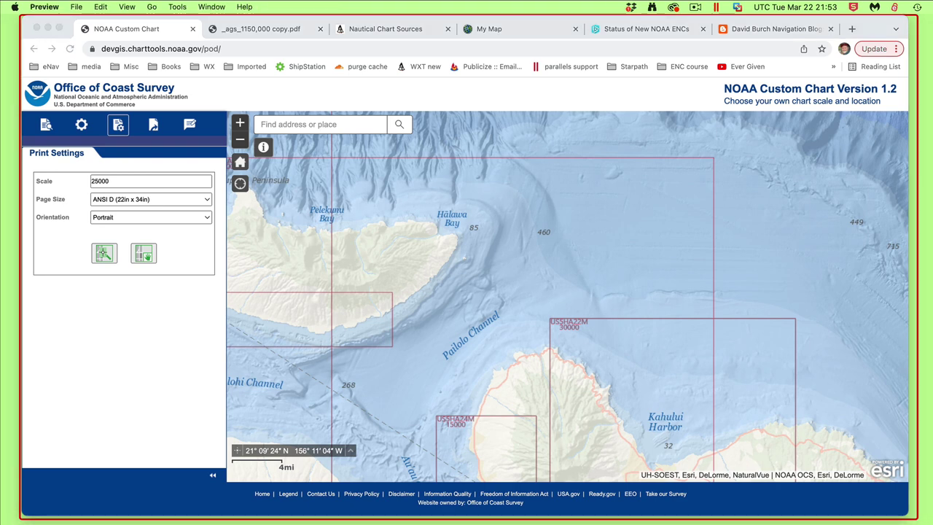
left_click_drag(929, 149, 534, 117)
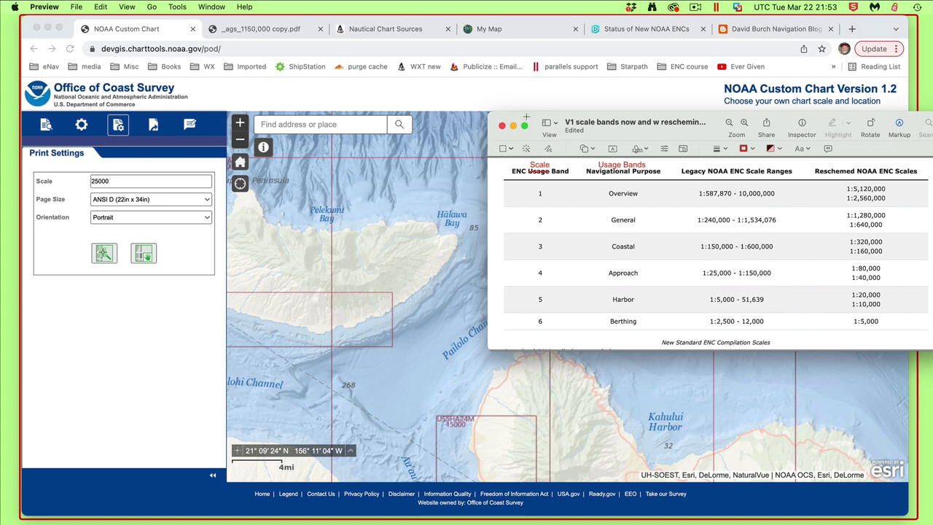
key("super+w")
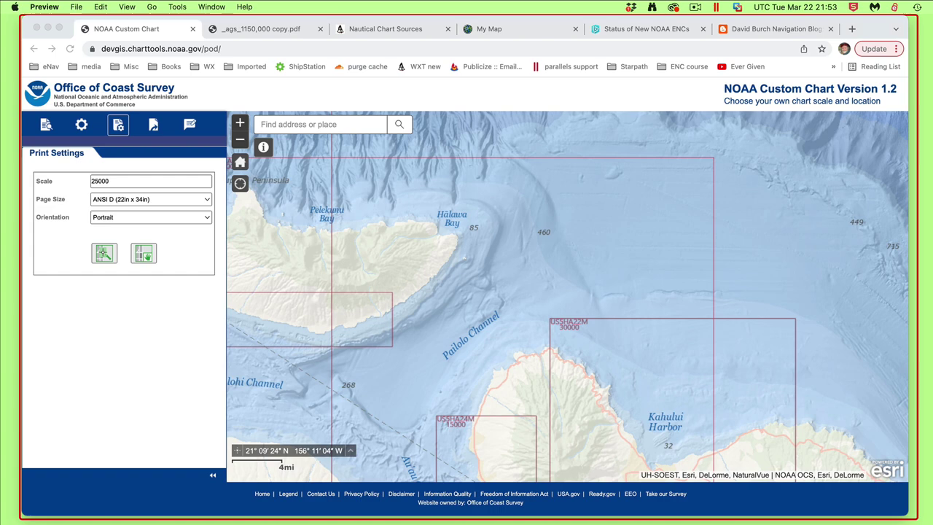
Step: Examine the table of miles per paper dimension for scales from 1:5,000 to 1:80,000 and put it away
left_click_drag(479, 145, 513, 97)
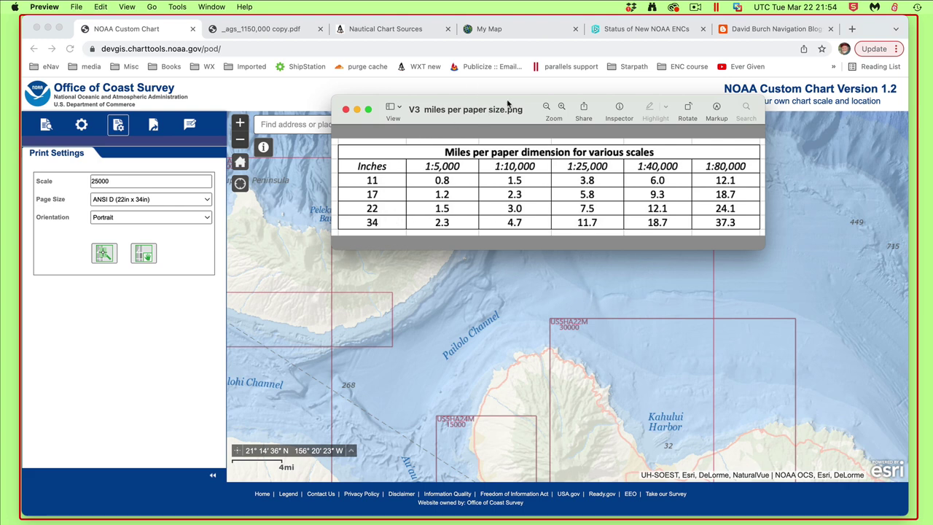
left_click_drag(507, 103, 462, 73)
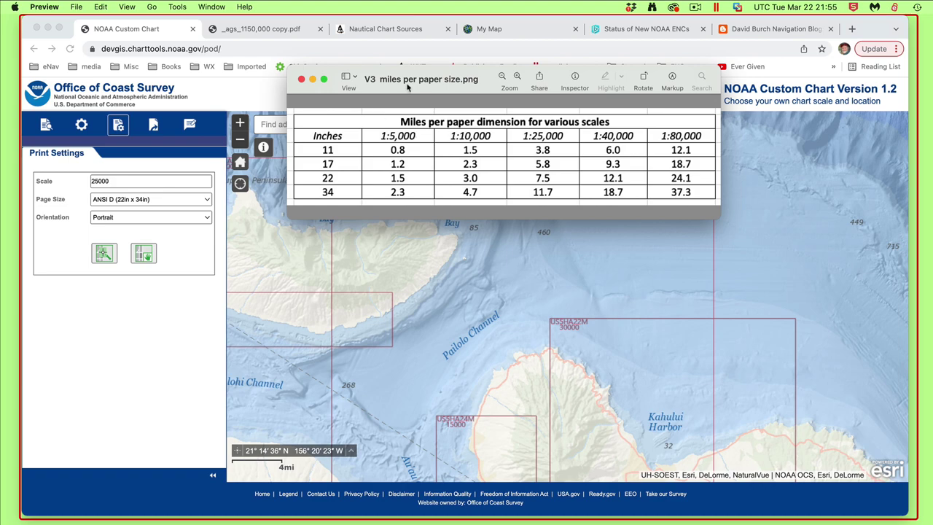
left_click_drag(348, 72, 505, 37)
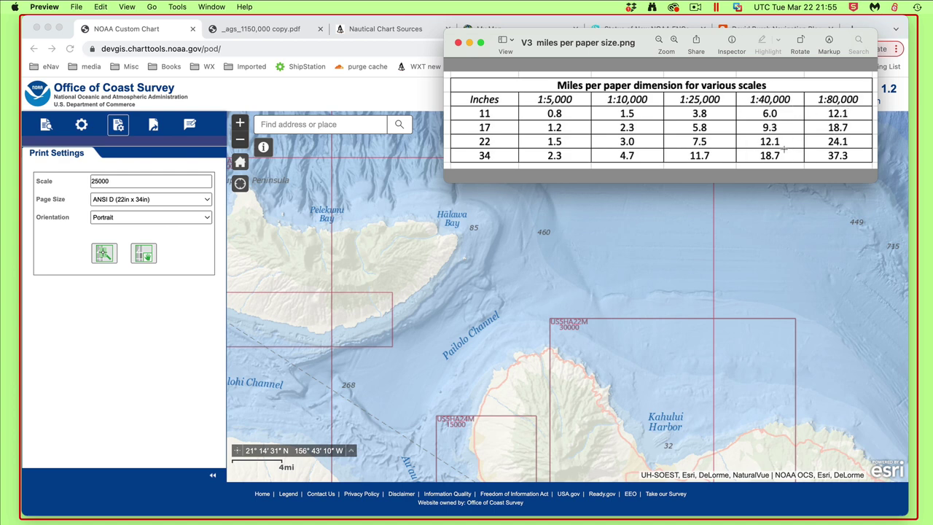
double_click(538, 37)
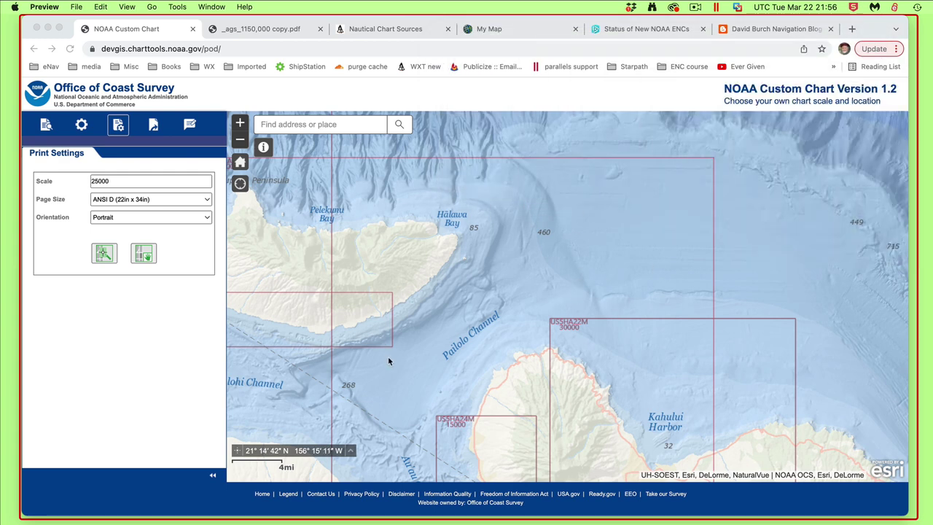
Step: Set the print scale to 50000 in NOAA Custom Chart
left_click(124, 184)
double_click(124, 182)
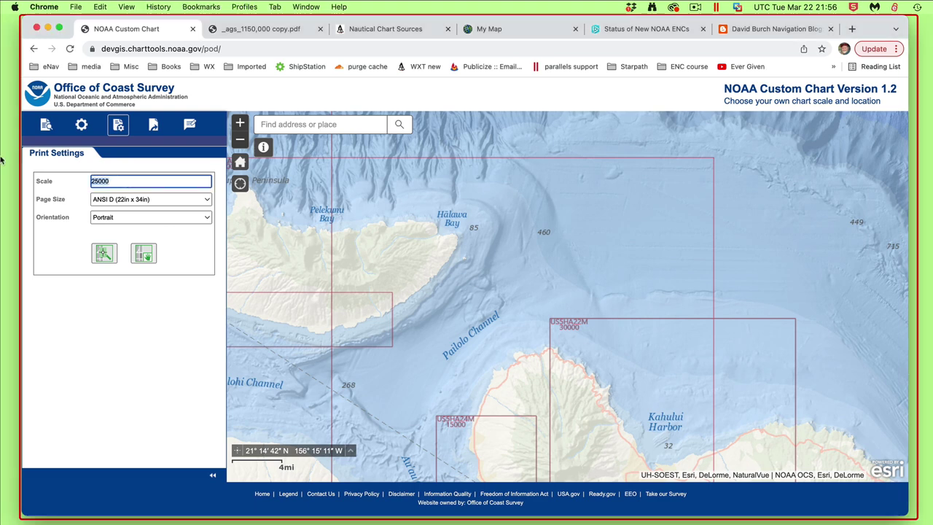
type("50")
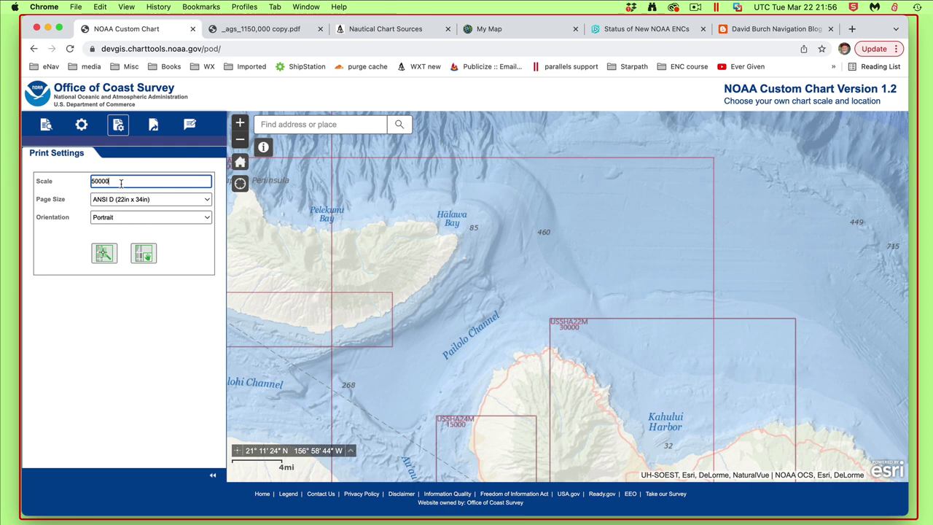
Step: Set the page size to ANSI E (34in x 44in) and the orientation to Landscape
left_click(154, 199)
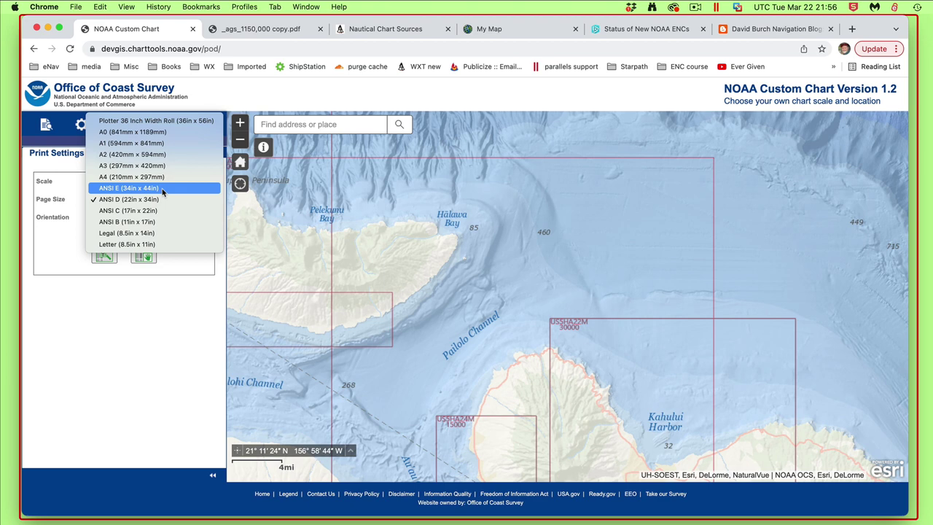
left_click(162, 188)
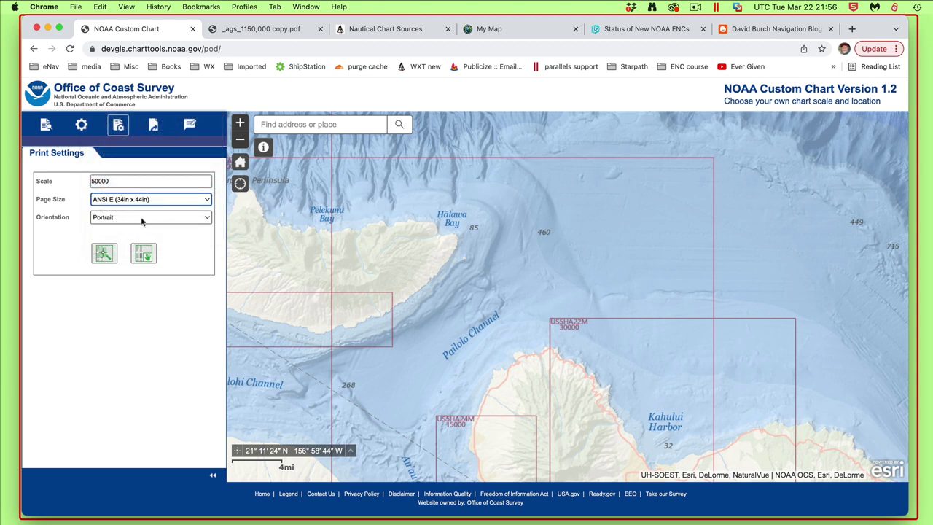
left_click(132, 217)
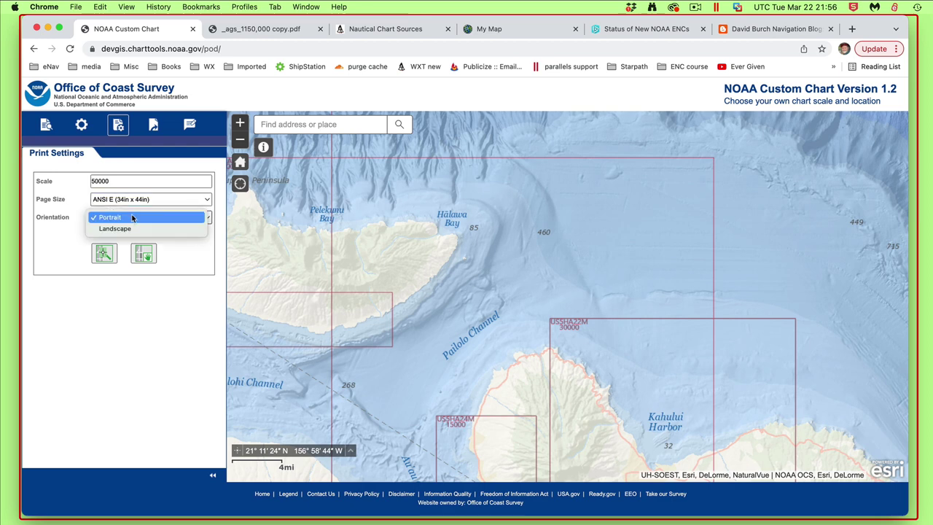
left_click(123, 229)
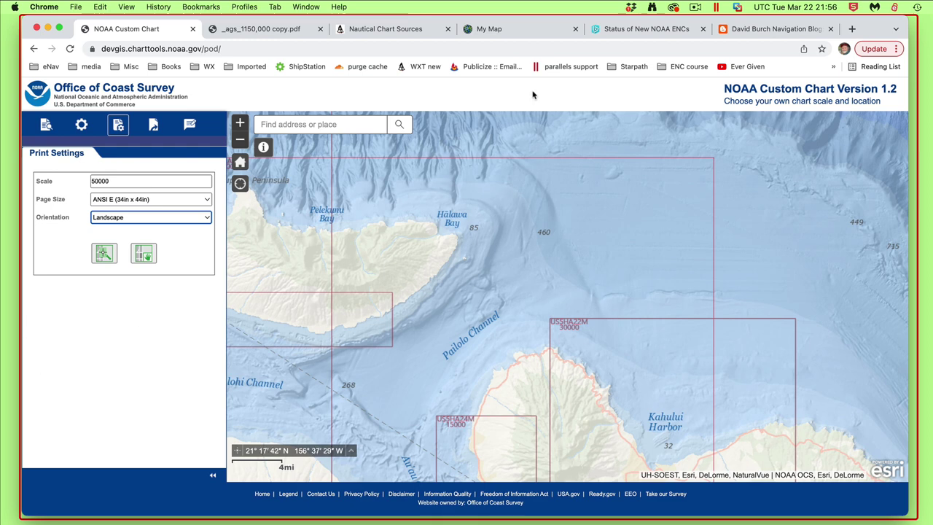
Step: Add a custom chart extent over the water northeast of Pailolo Channel, covering Hālawa Bay and the northern tip of Maui
left_click(104, 254)
left_click(104, 256)
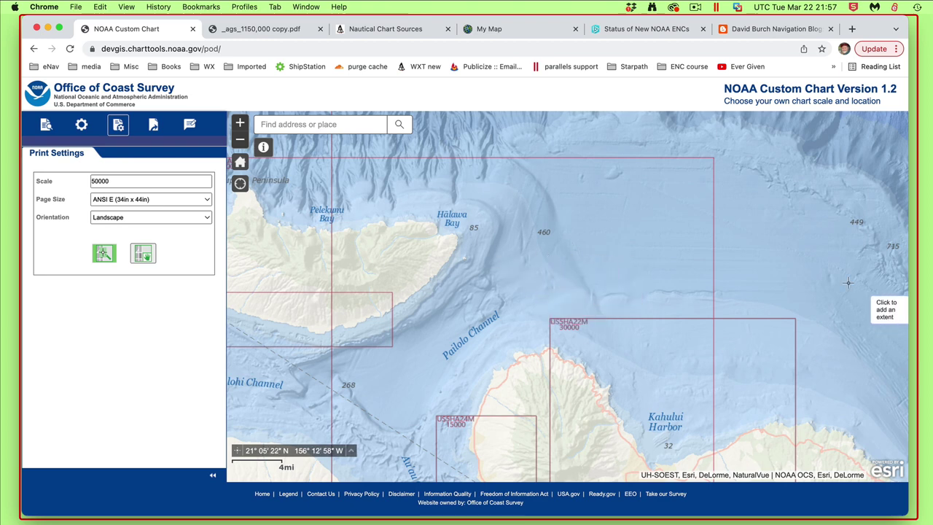
left_click(570, 281)
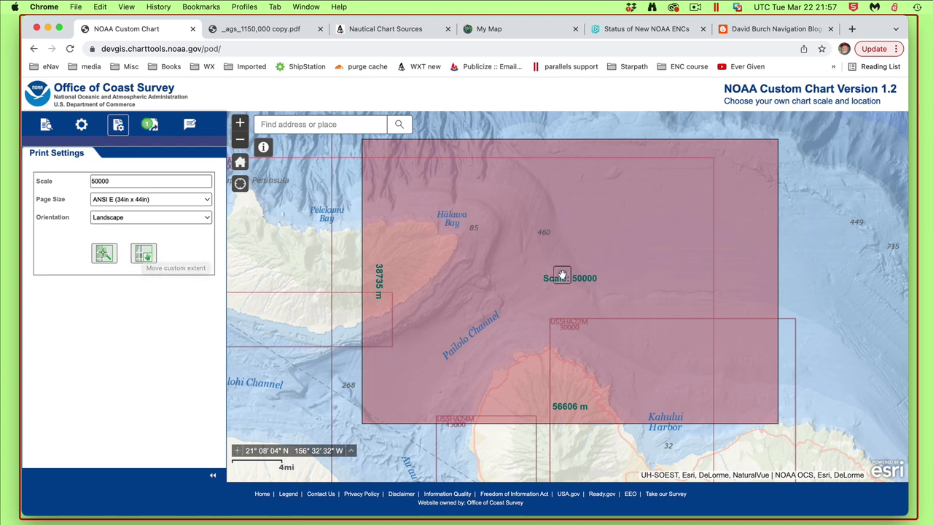
Step: Move the custom extent southwest so it takes in more of Pailolo Channel and Kahului Harbor
left_click(143, 255)
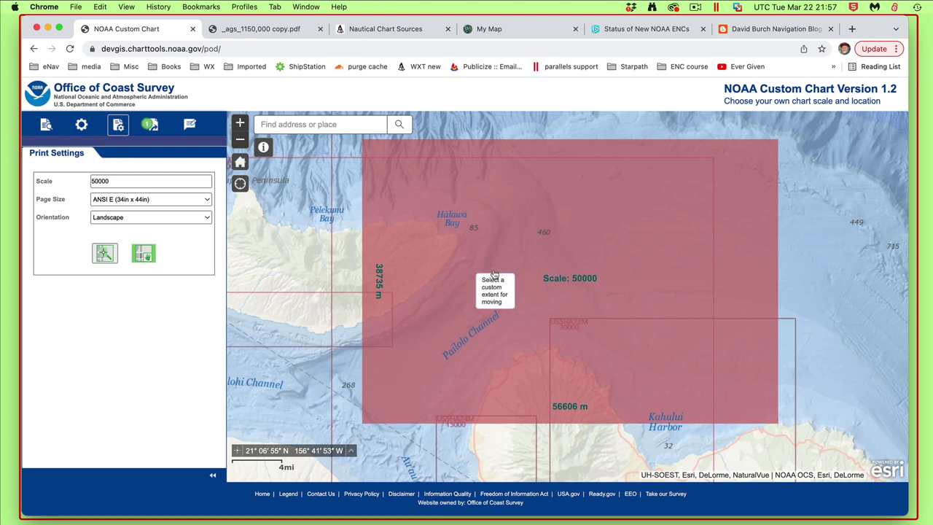
left_click(598, 262)
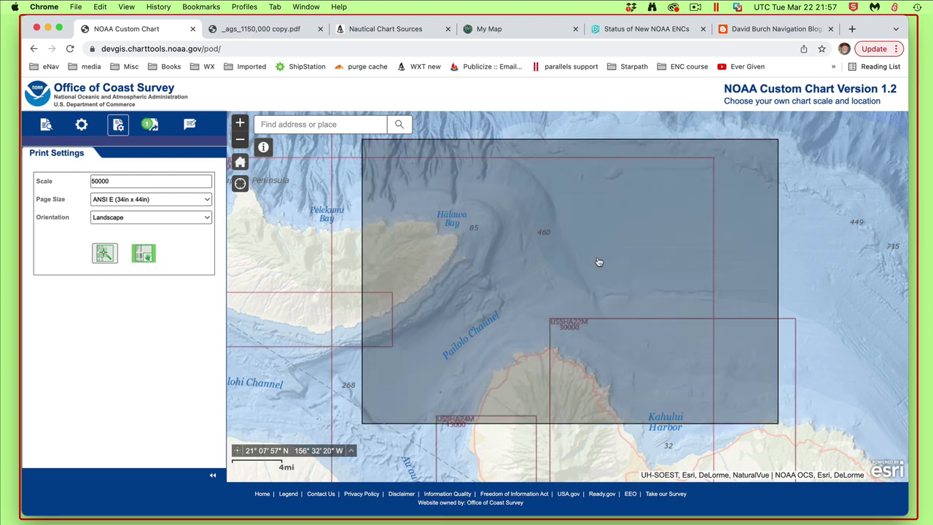
left_click_drag(599, 261, 570, 291)
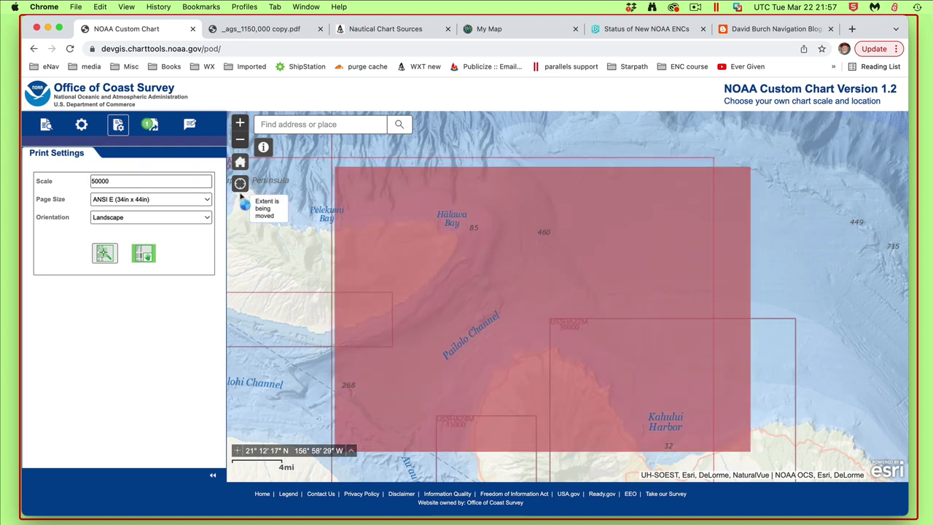
left_click(600, 300)
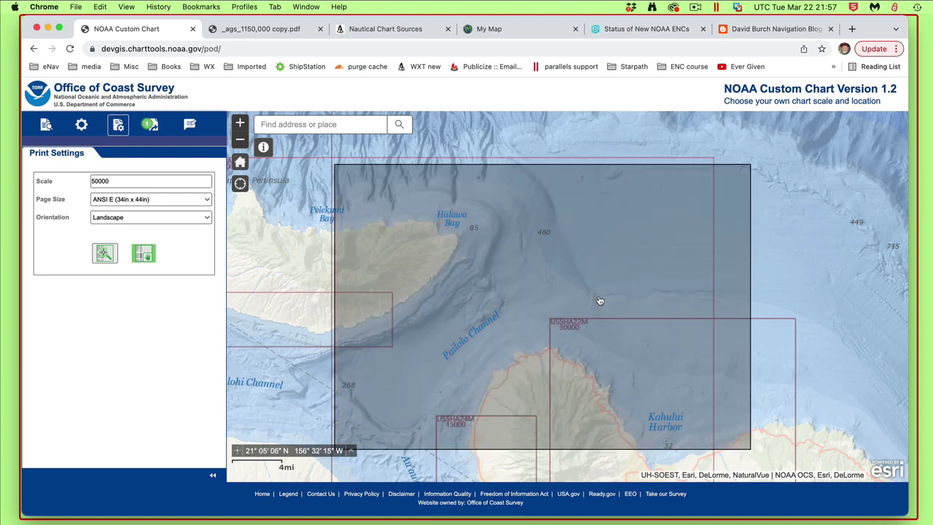
left_click_drag(600, 301, 591, 300)
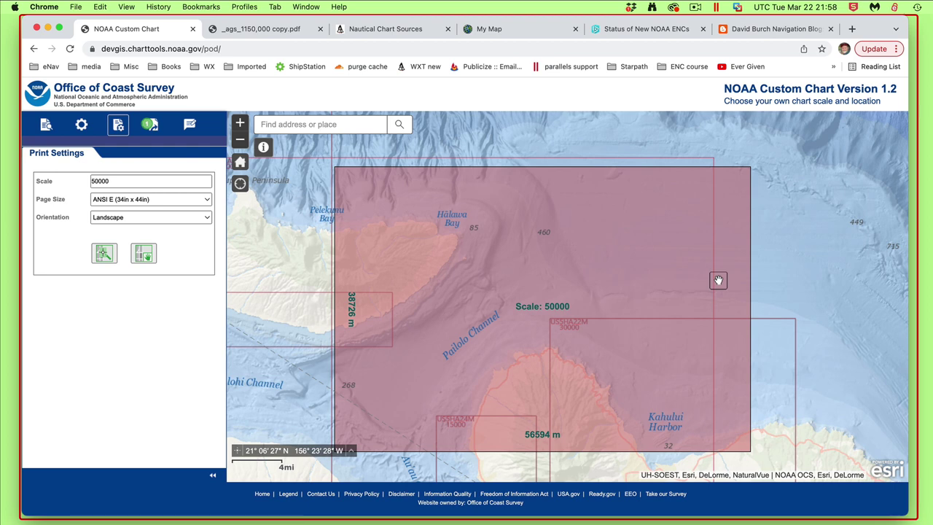
Step: Rename the chart in the export queue as Pailolo Channel Approach
left_click(151, 125)
left_click_drag(64, 179, 4, 170)
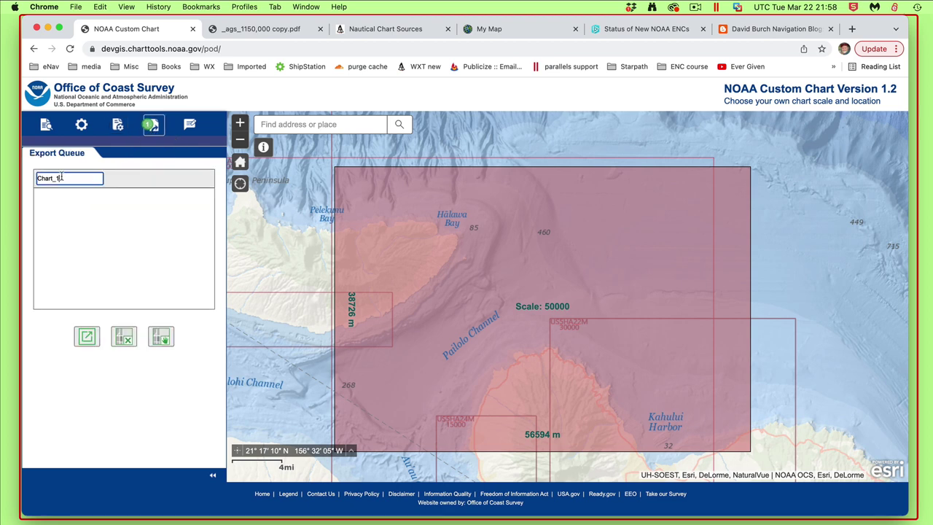
type("Pailolo Channel")
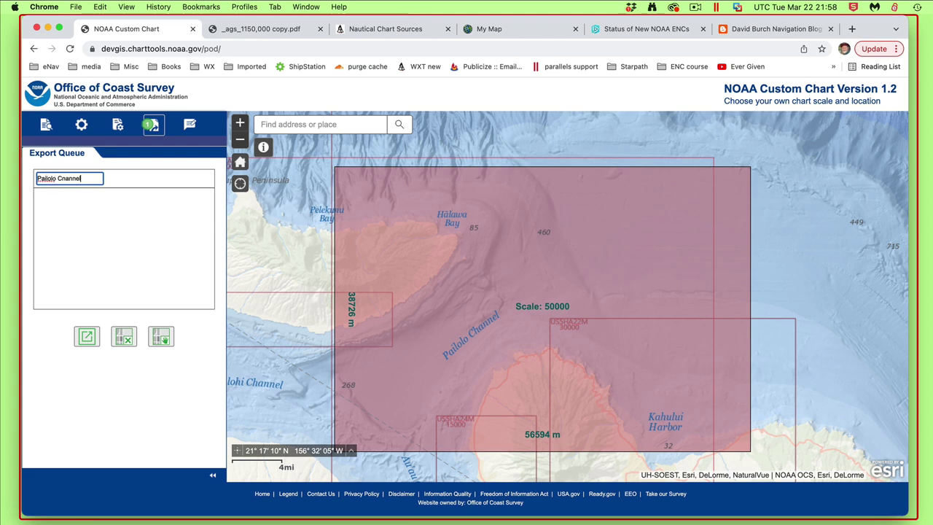
key("BackSpace")
type("oach")
left_click(142, 213)
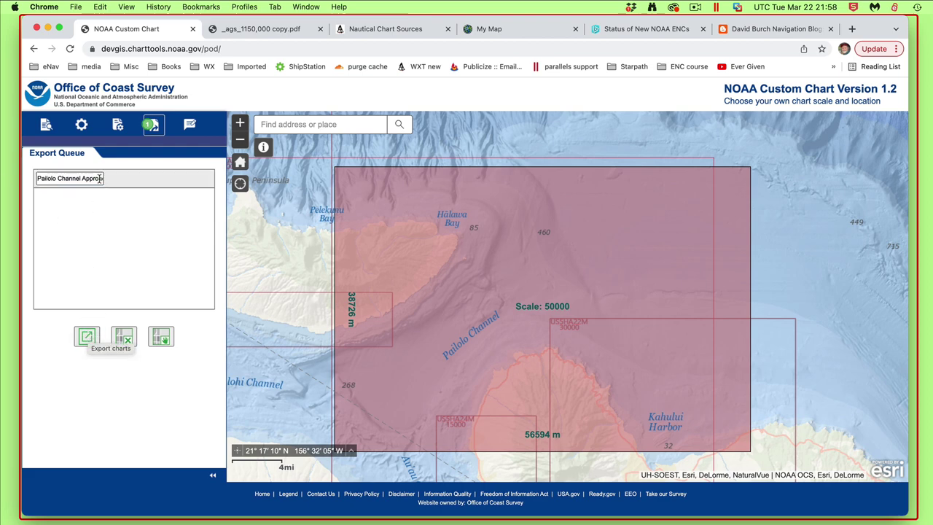
Step: Export the queued Pailolo Channel Approach chart and open the finished PDF
mouse_move(99, 179)
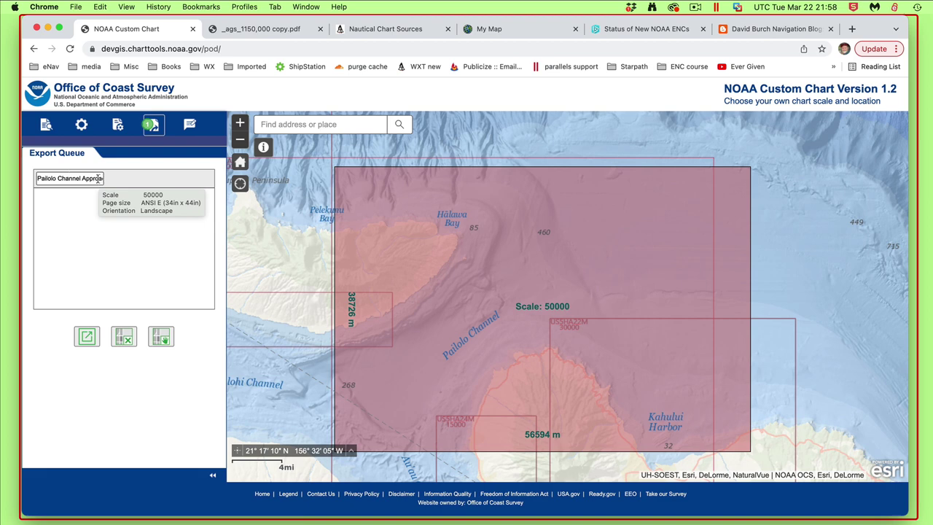
left_click(59, 177)
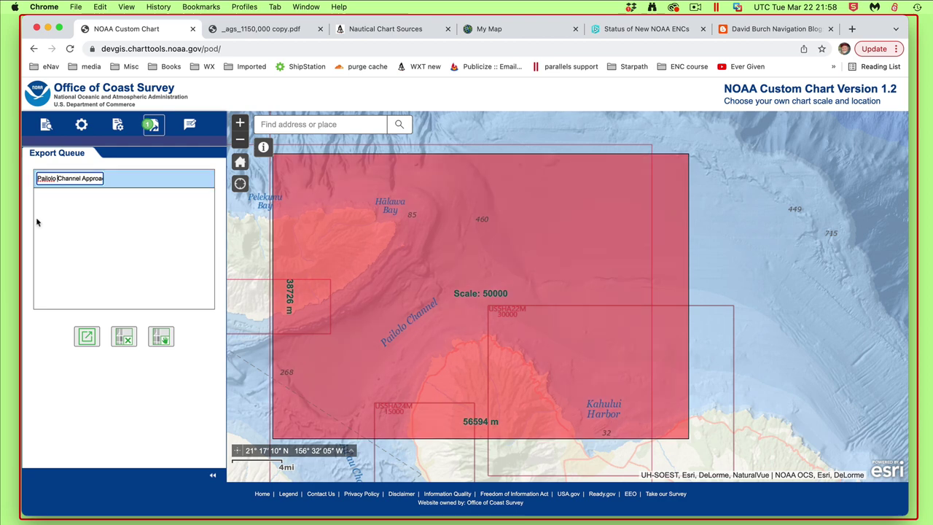
left_click(85, 340)
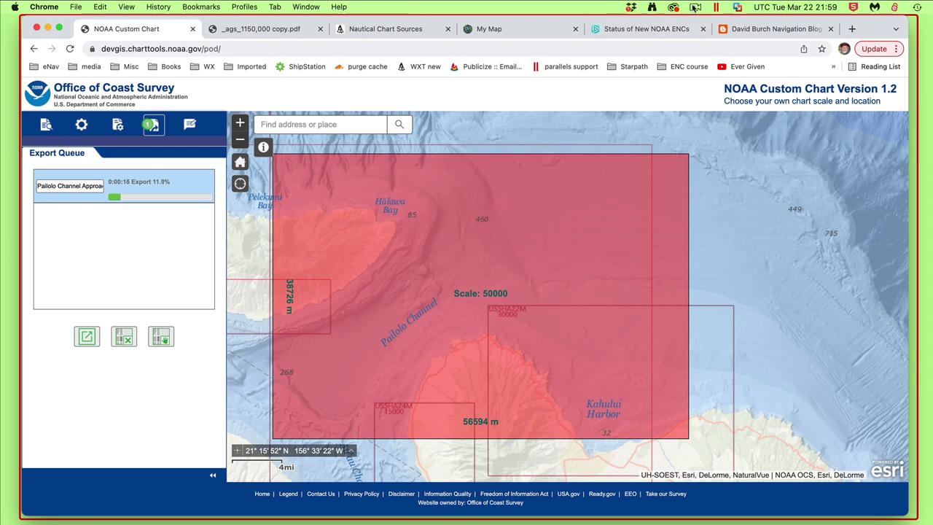
left_click(696, 8)
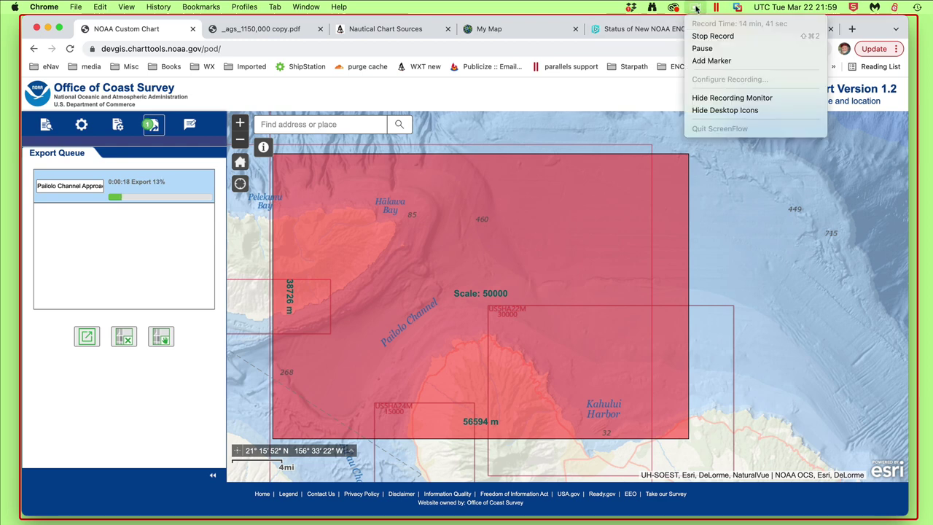
left_click(707, 49)
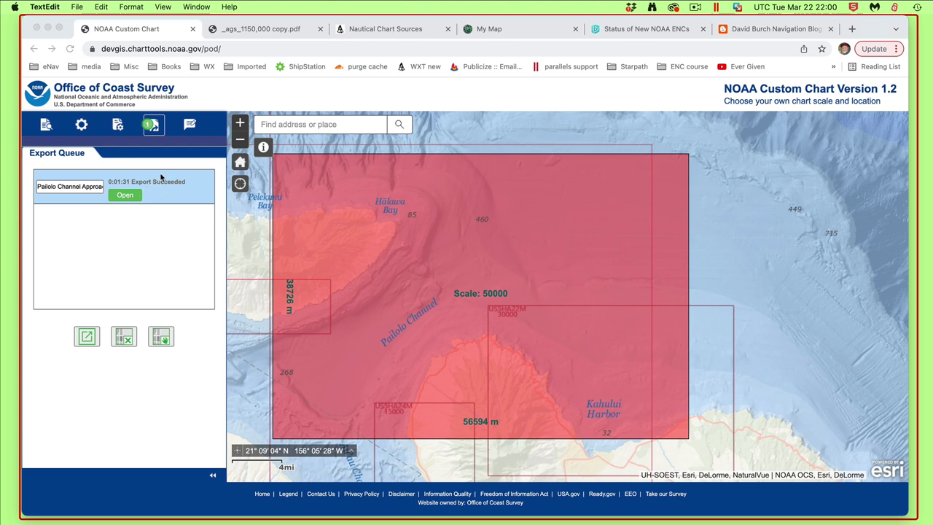
left_click(127, 198)
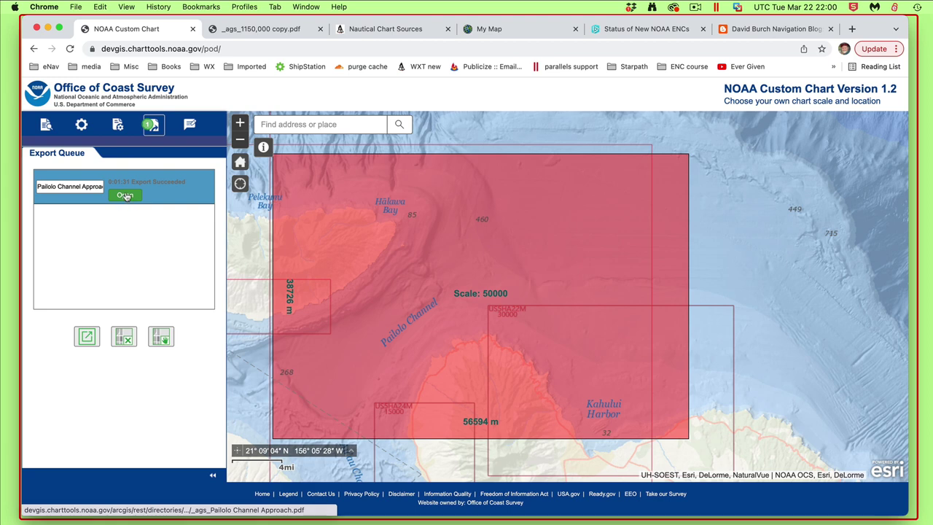
mouse_move(126, 196)
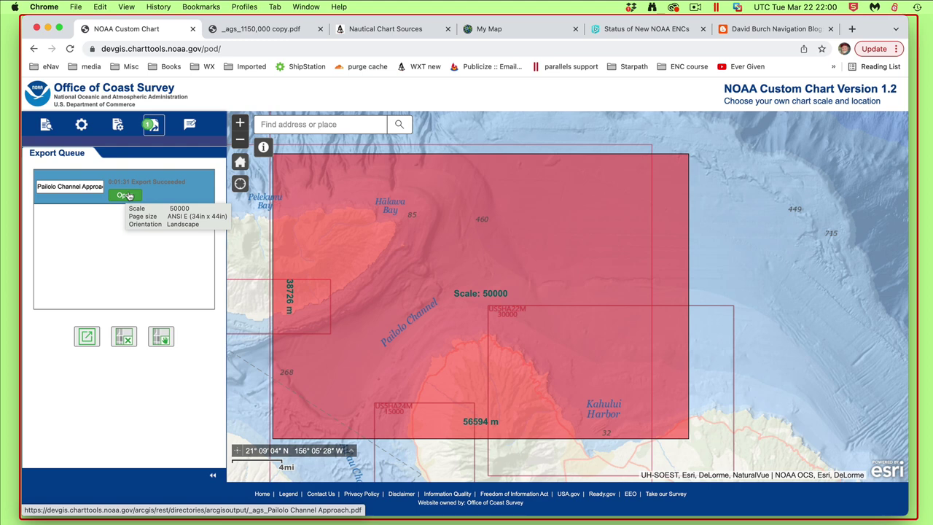
left_click(125, 195)
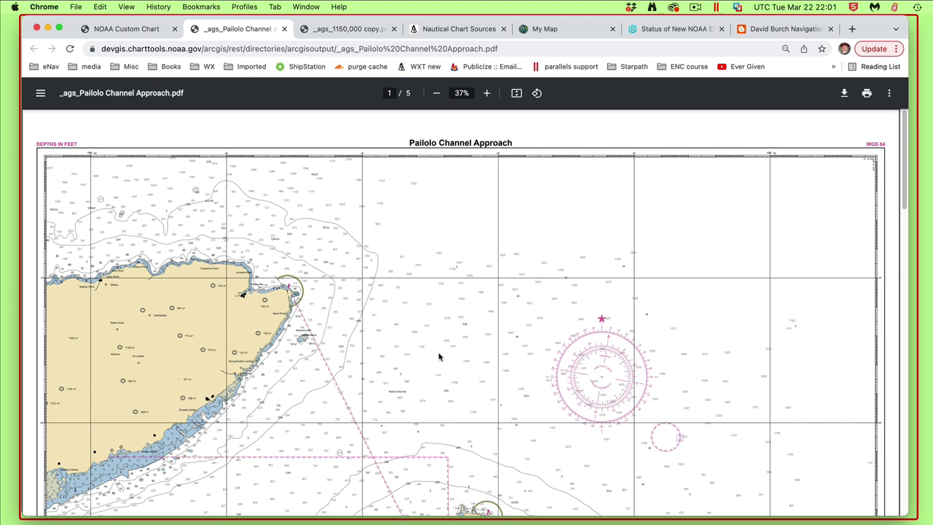
Step: Examine the first page of the exported chart from the title down to the coastlines, compass roses and bottom margin
scroll(447, 361, "down", 1)
scroll(447, 360, "down", 8)
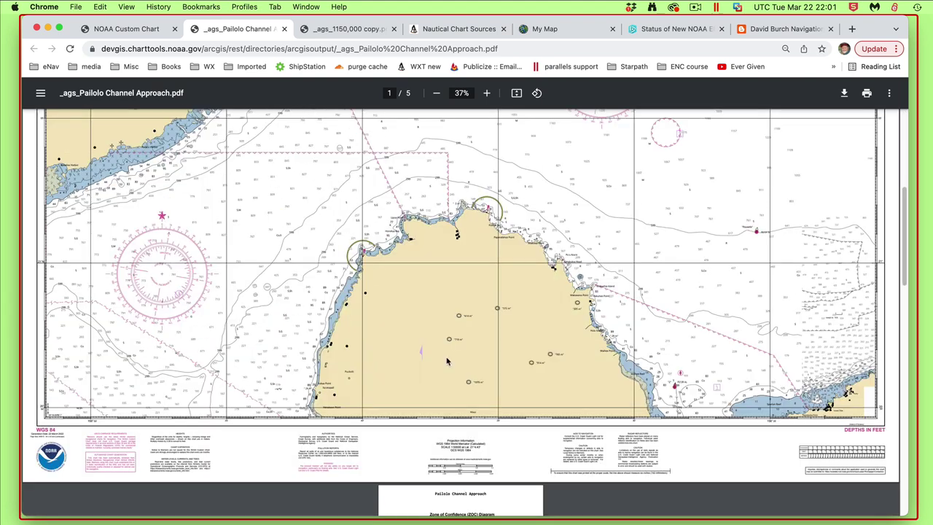
scroll(447, 360, "up", 4)
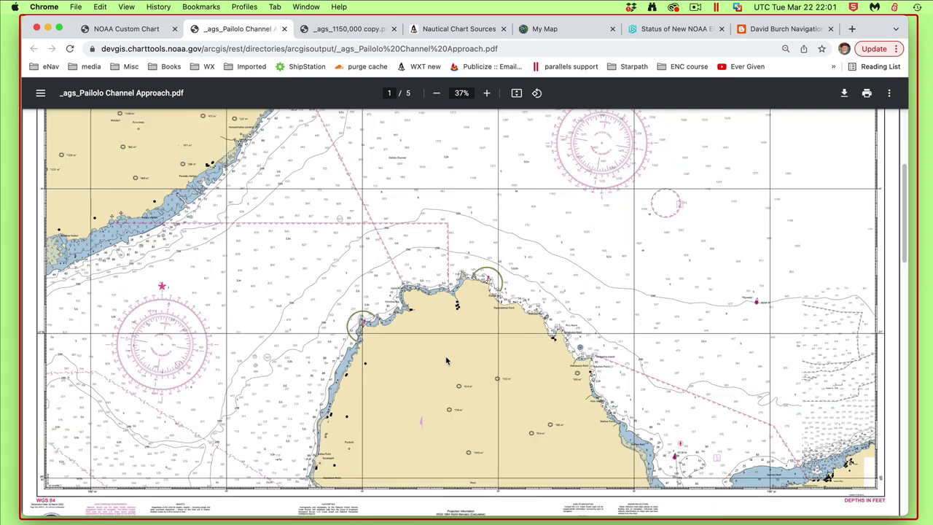
scroll(447, 361, "up", 5)
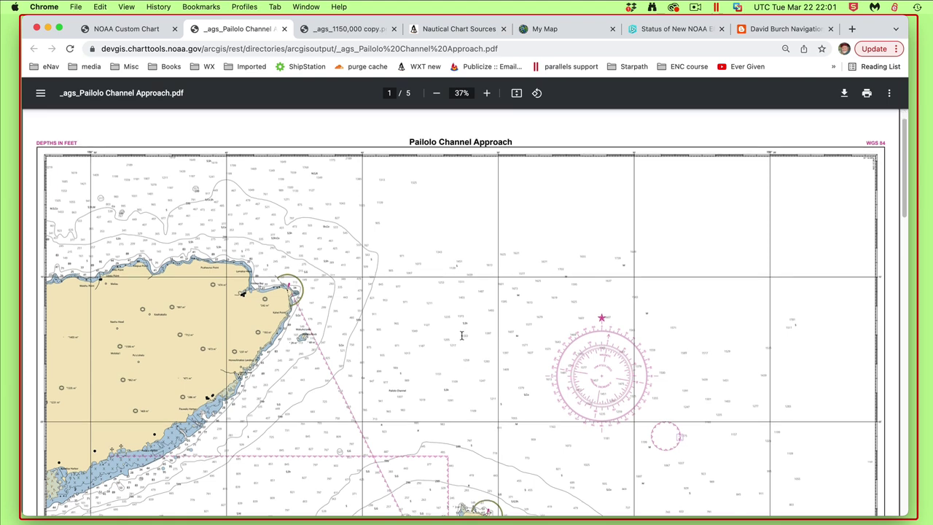
scroll(459, 343, "down", 4)
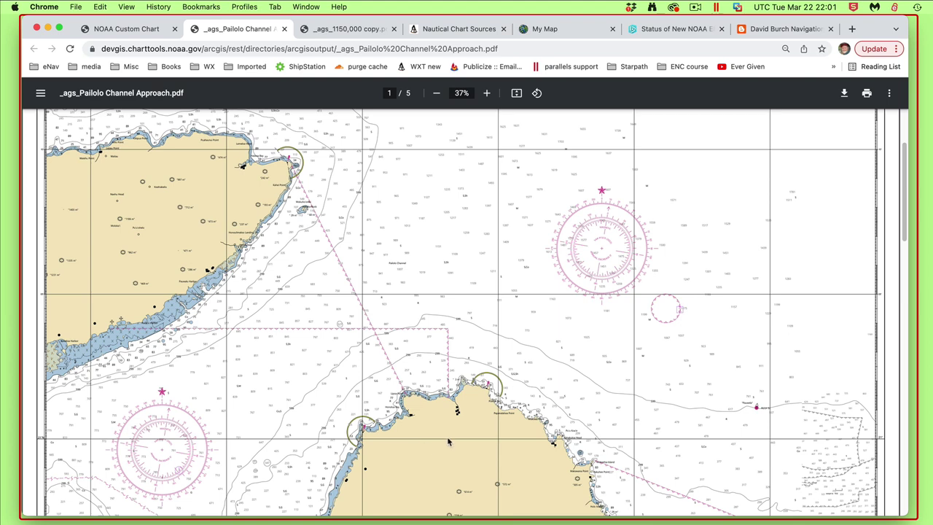
scroll(447, 439, "down", 1)
scroll(357, 423, "down", 1)
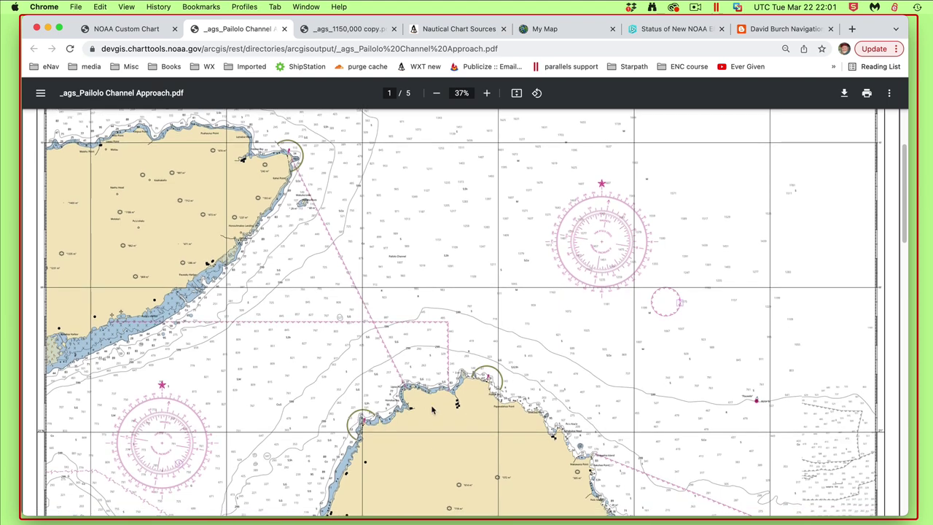
scroll(457, 401, "down", 1)
scroll(457, 400, "down", 2)
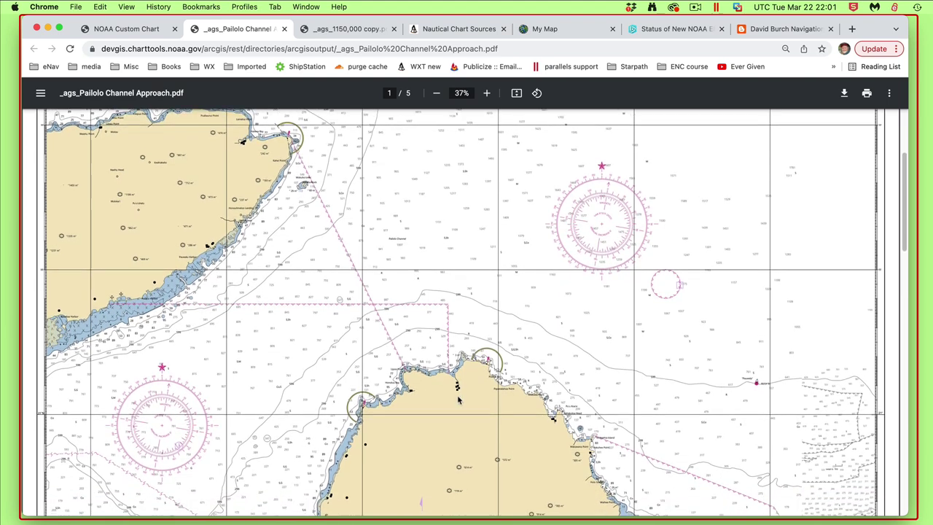
Step: Highlight the date text above the NOAA logo in the notes beneath the chart and clear the selection
scroll(459, 400, "down", 10)
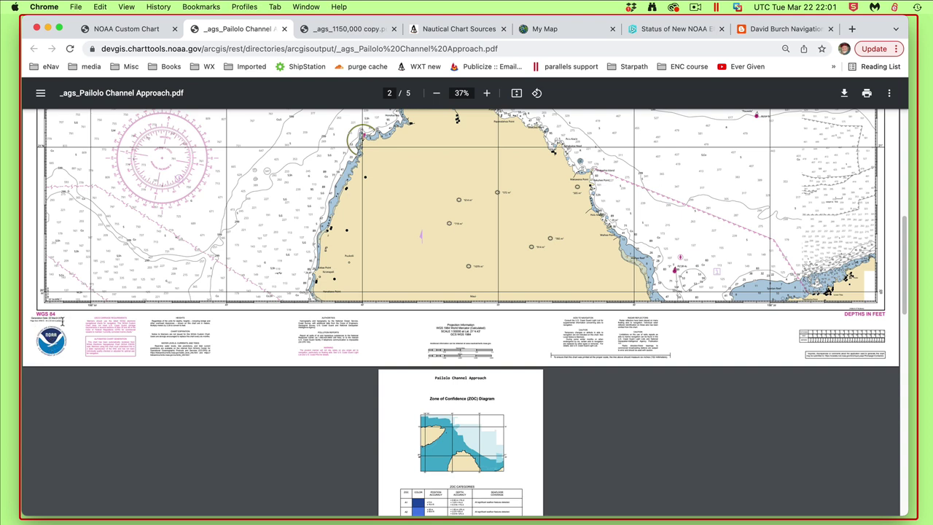
left_click_drag(63, 319, 24, 312)
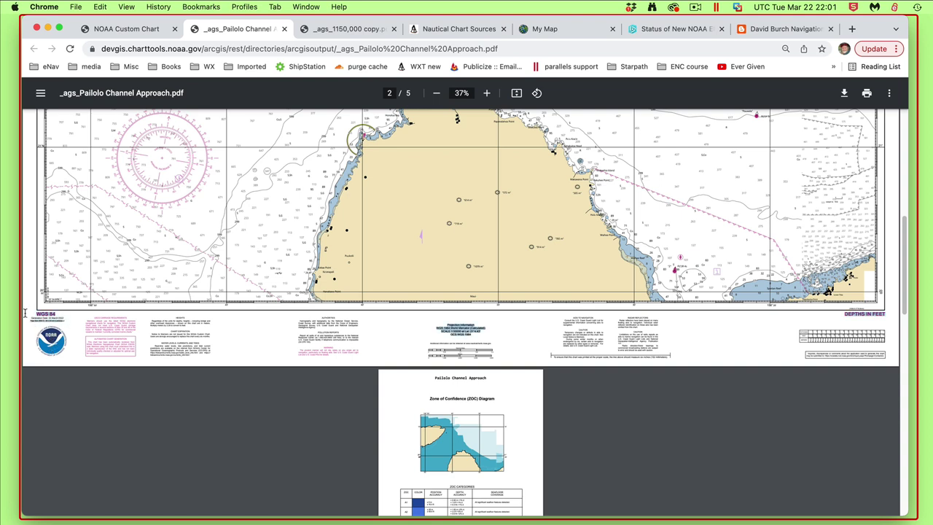
left_click(27, 315)
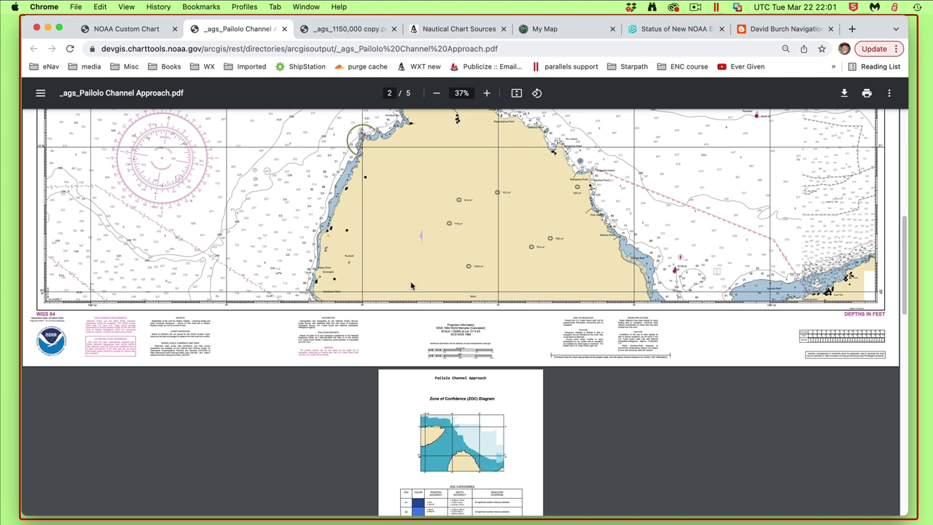
Step: Skim through the chart PDF's supplementary pages, including the Zone of Confidence diagram and the chart notes
scroll(623, 399, "down", 5)
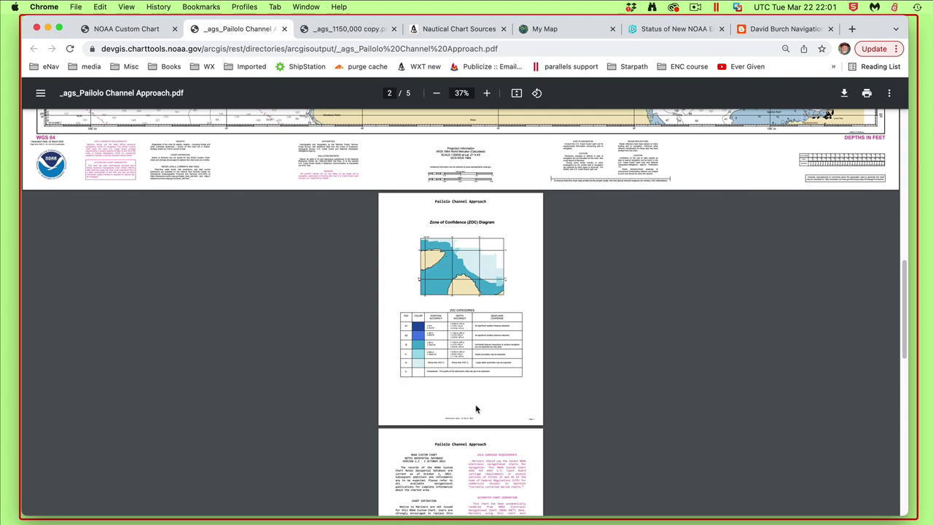
scroll(474, 409, "up", 6)
scroll(471, 413, "up", 10)
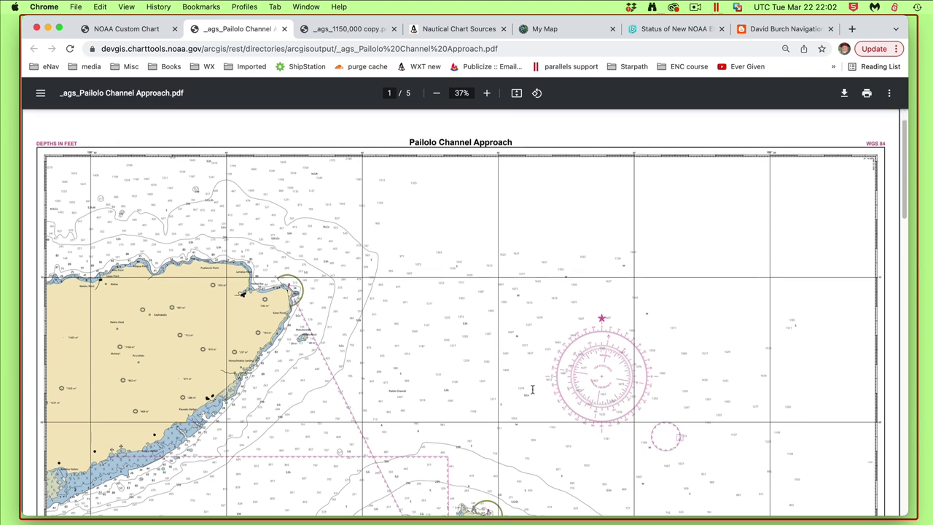
scroll(504, 339, "down", 20)
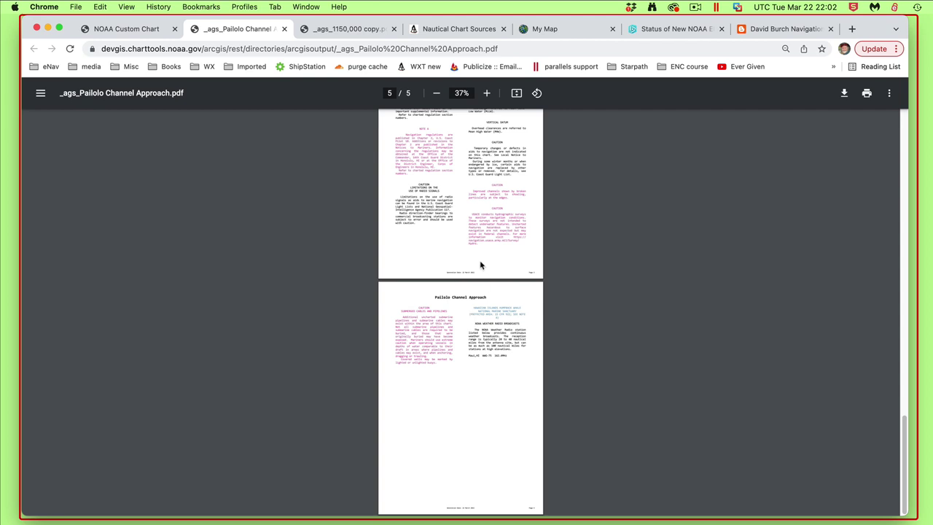
scroll(479, 265, "up", 8)
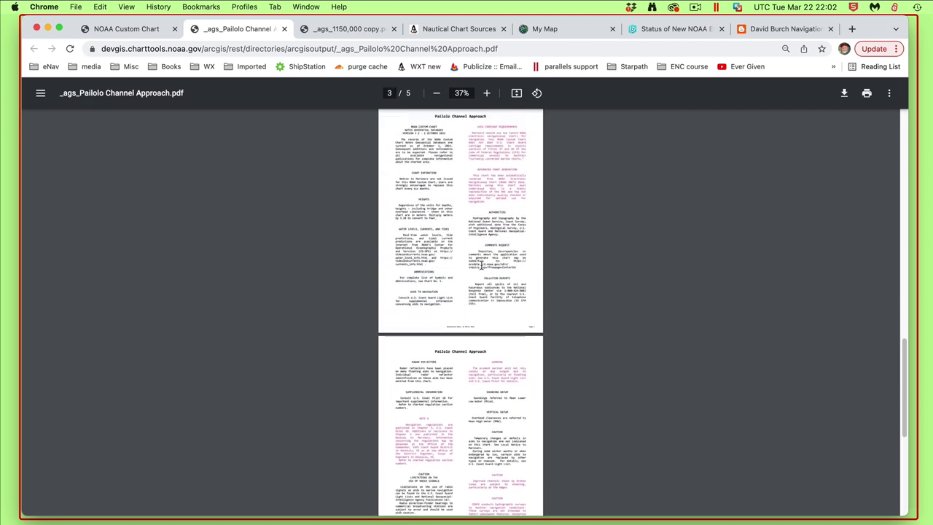
scroll(481, 264, "up", 4)
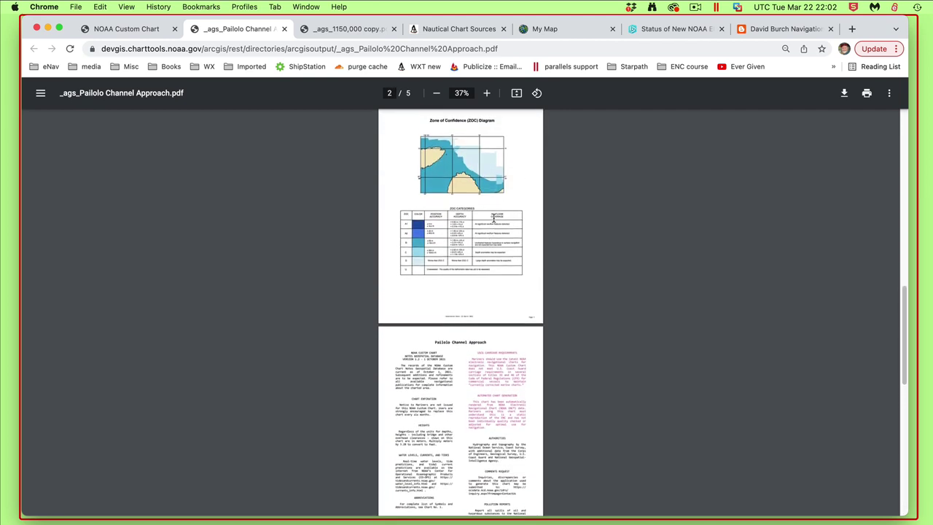
Step: Enlarge page 2 to 80% and bring the Zone of Confidence diagram and its category table into view
scroll(454, 254, "up", 1)
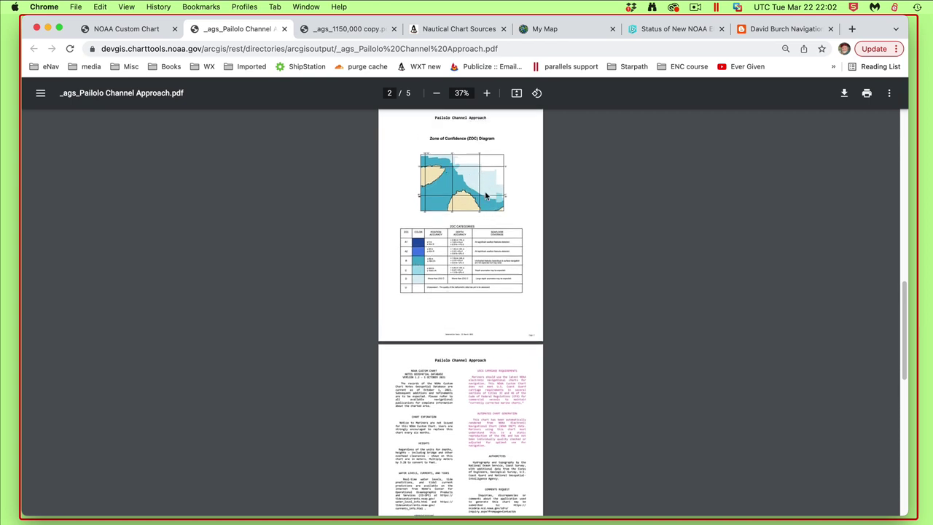
key("super+equal")
key("super+equal")
key("super+equal")
key("super+equal")
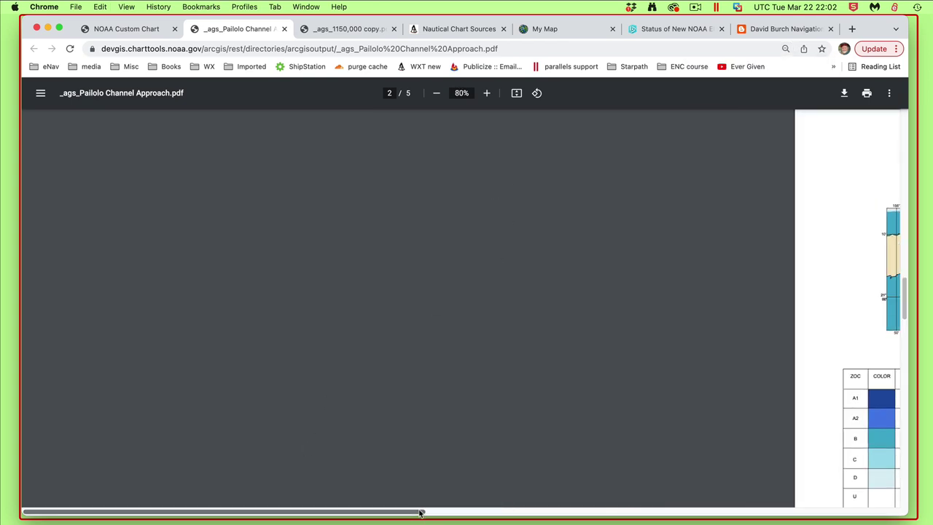
left_click_drag(420, 513, 669, 512)
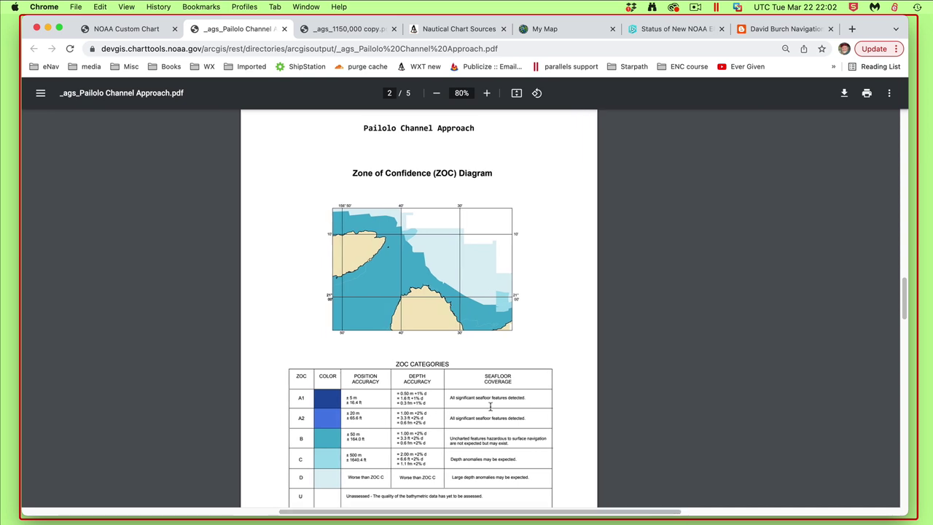
Step: Examine the Zone of Confidence diagram and the ZOC categories table on page 2, then return to the chart's bottom notes
scroll(453, 372, "down", 3)
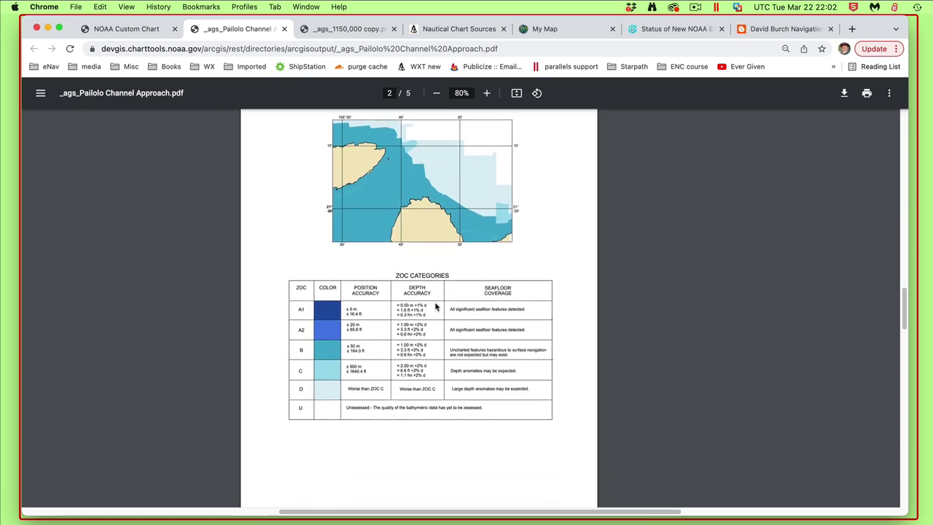
scroll(435, 306, "up", 1)
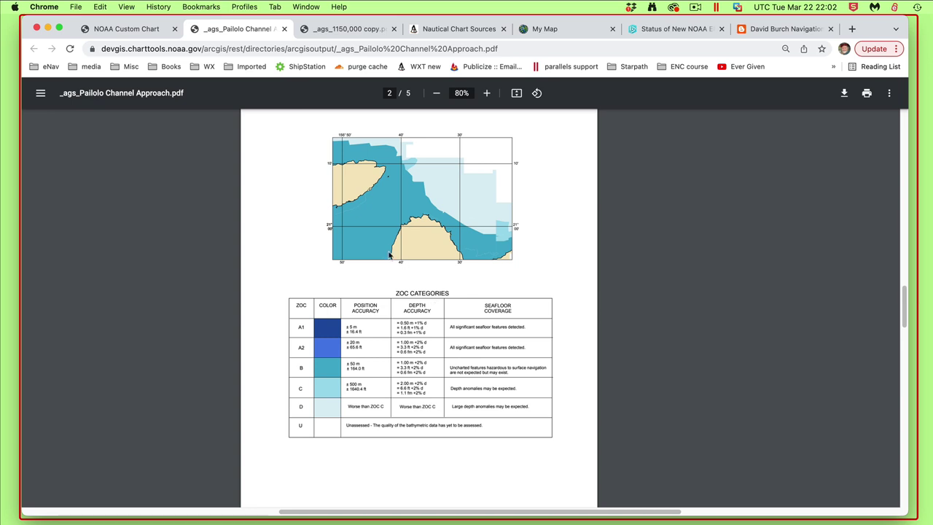
scroll(370, 283, "up", 10)
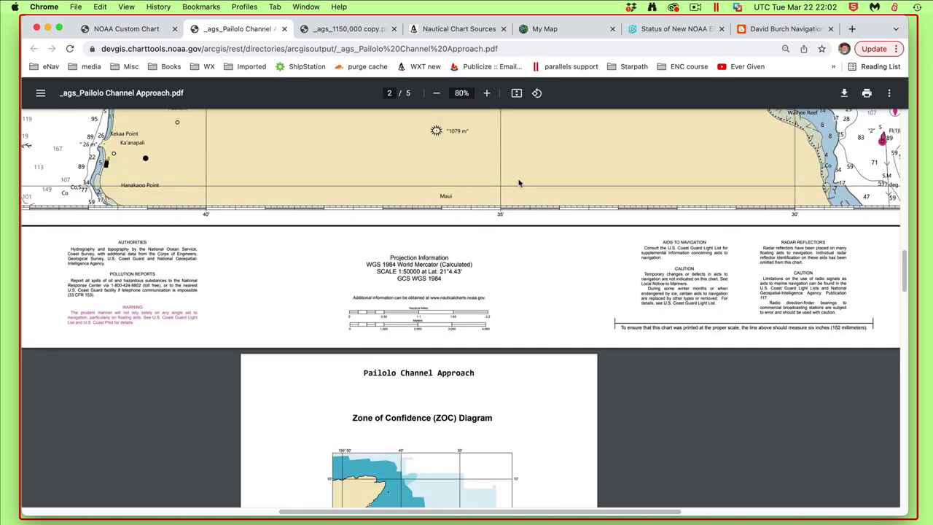
Step: Set the PDF view to 67% and look over Maui's northern coastline and offshore waters on the first page
key("super+equal")
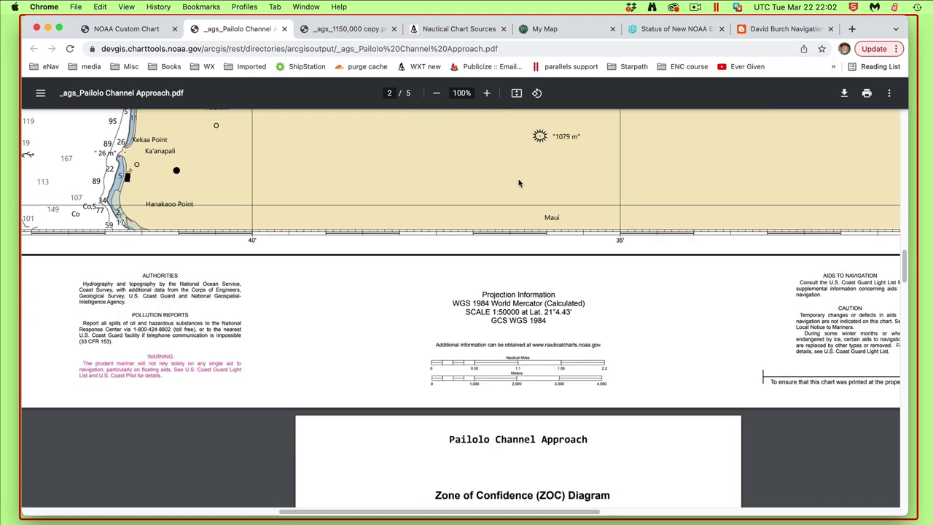
scroll(519, 183, "up", 5)
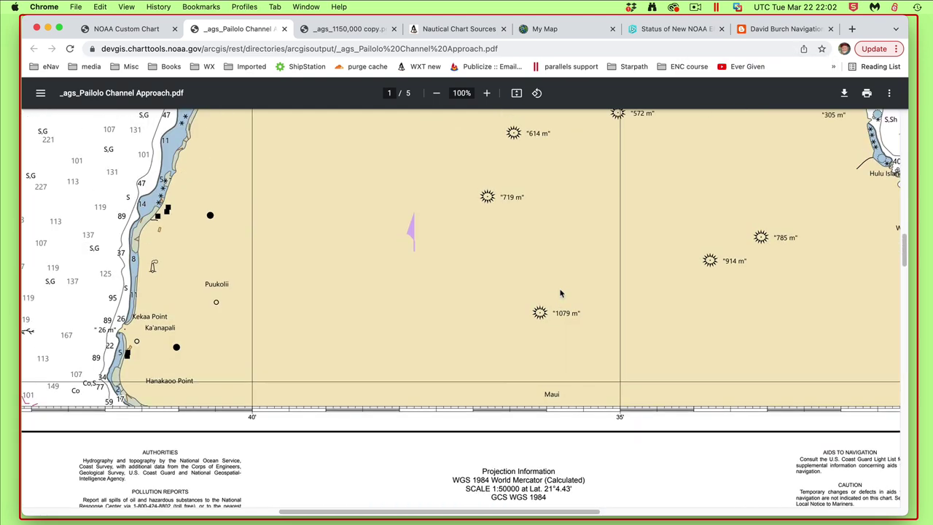
key("super+minus")
key("super+minus")
key("super+minus")
key("super+minus")
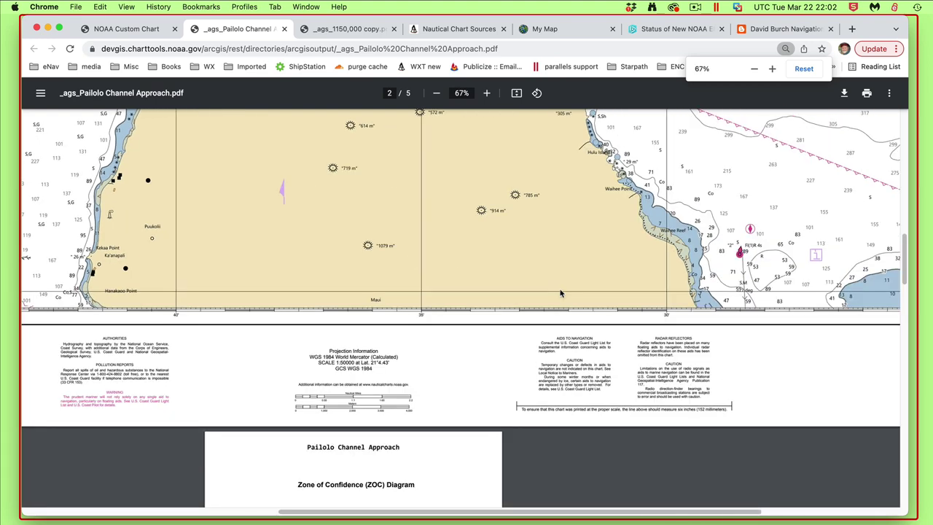
scroll(561, 295, "up", 10)
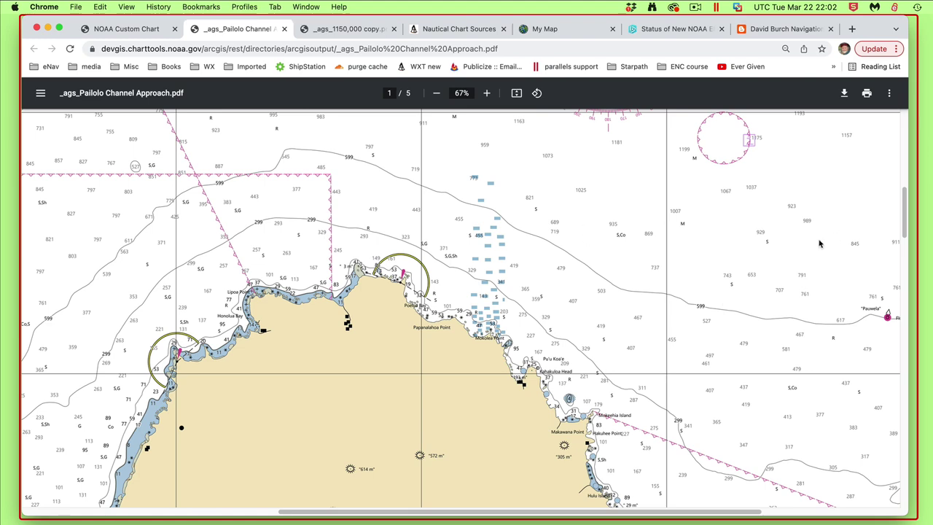
Step: Review the first page between Maui's coastline and the notes beneath the chart, down to the start of page 2
scroll(500, 341, "down", 8)
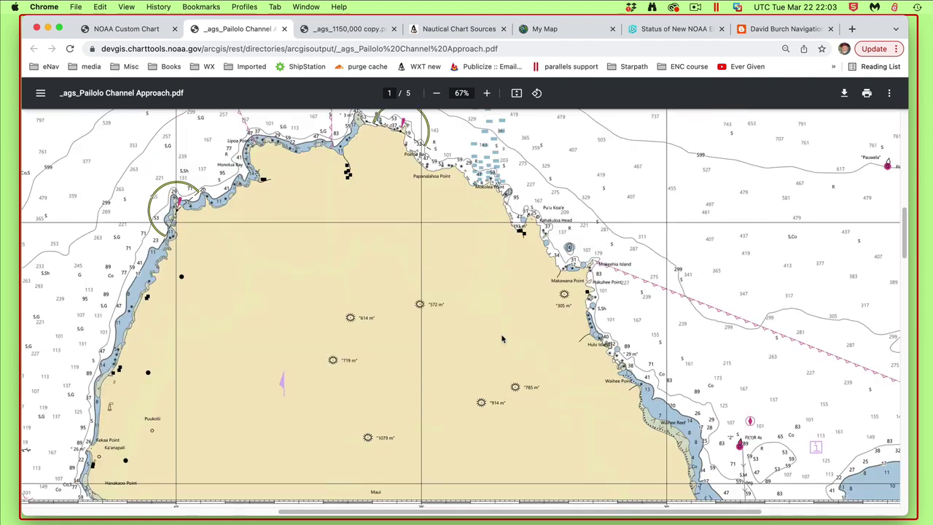
scroll(500, 341, "down", 2)
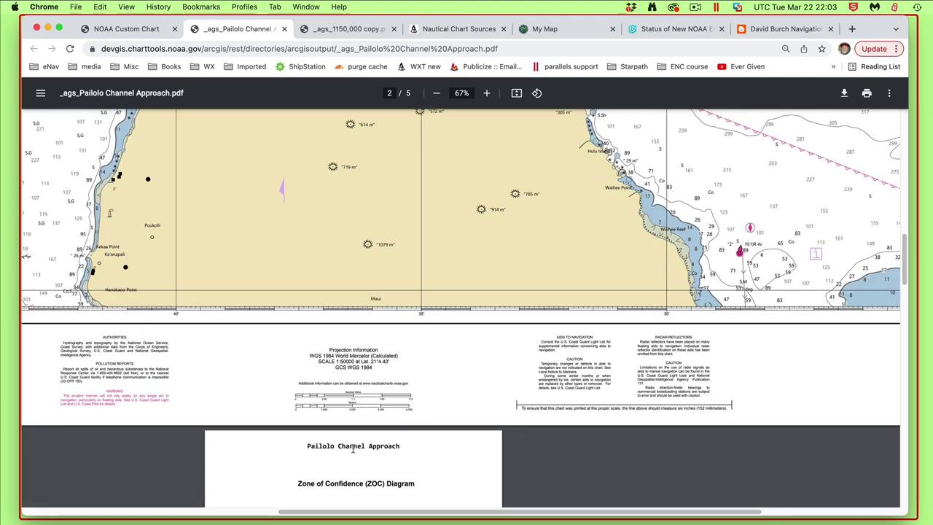
scroll(603, 214, "up", 7)
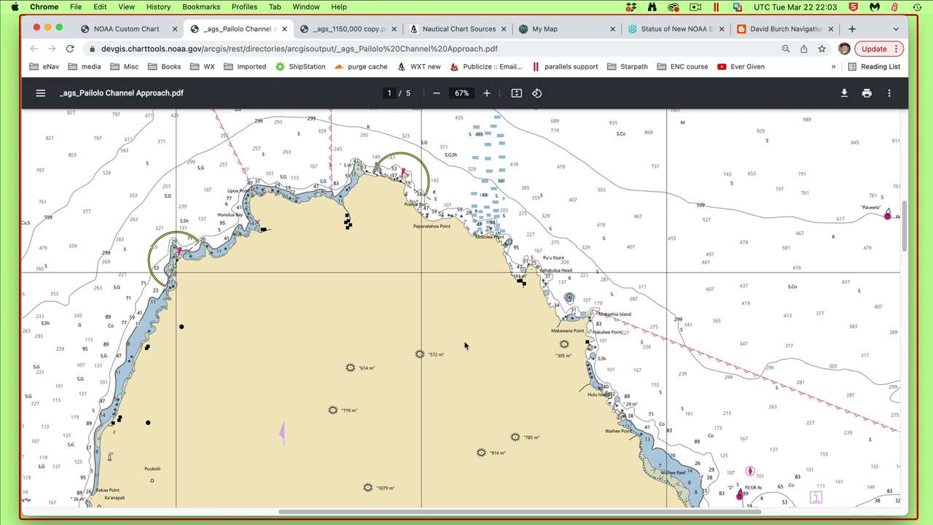
scroll(467, 347, "down", 1)
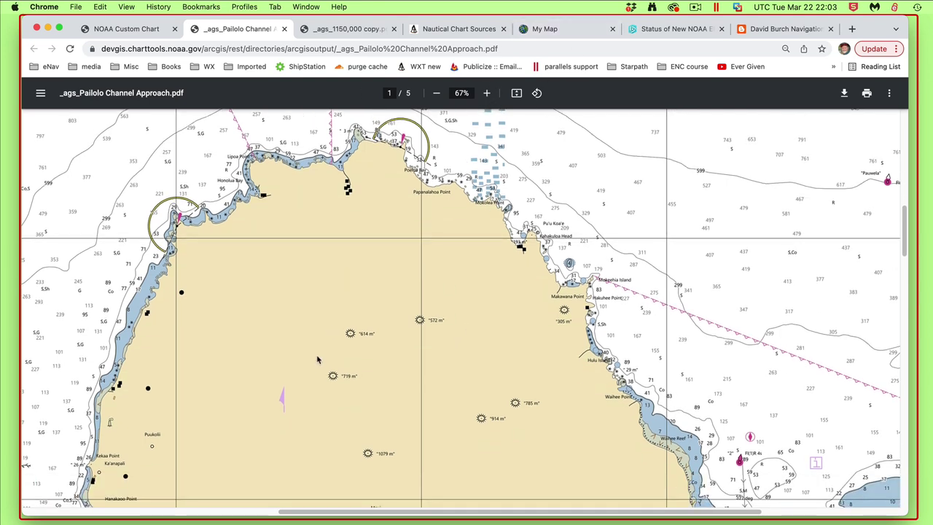
scroll(372, 335, "down", 8)
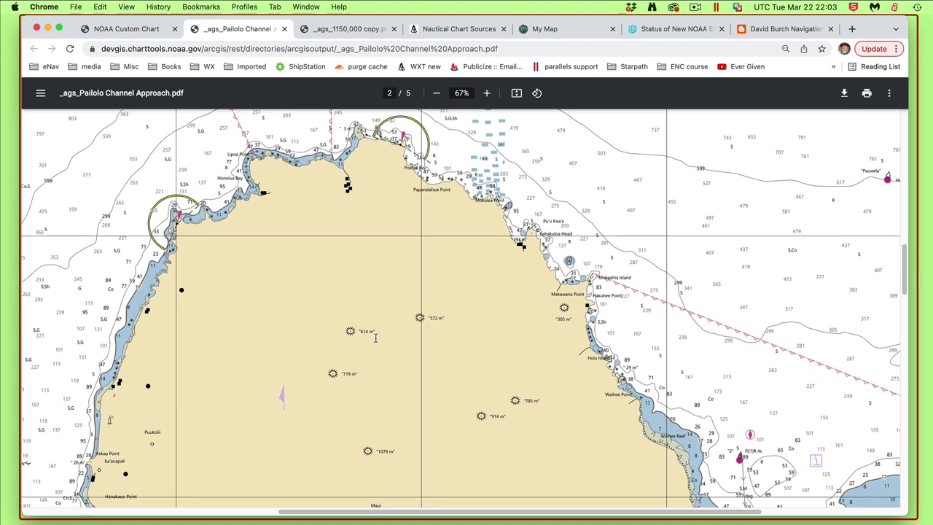
scroll(376, 337, "up", 3)
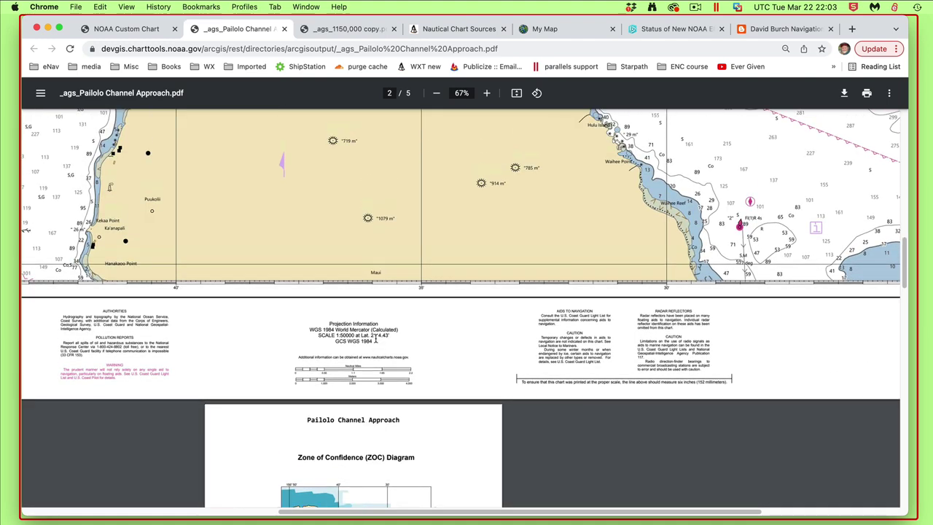
scroll(376, 340, "down", 2)
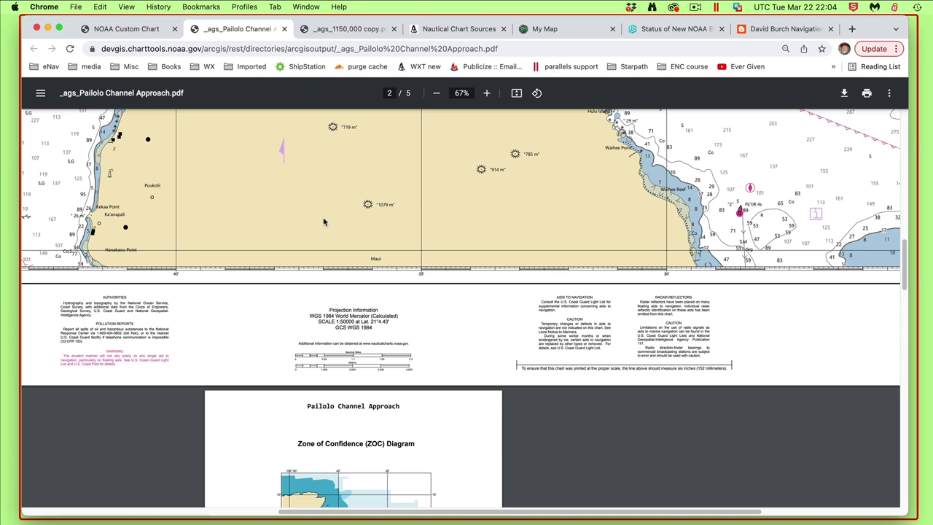
Step: Open the chart PDF's print settings and limit the output to a custom page range of page 1
right_click(254, 196)
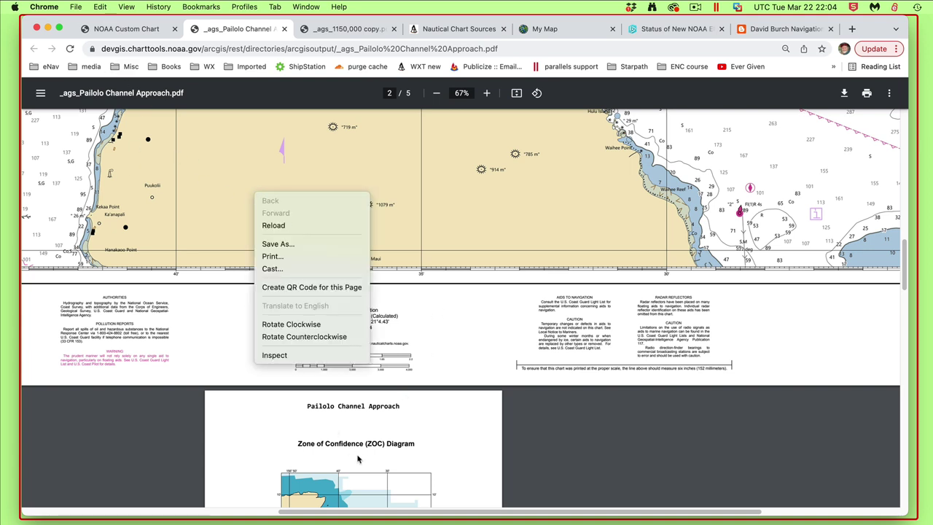
left_click(239, 168)
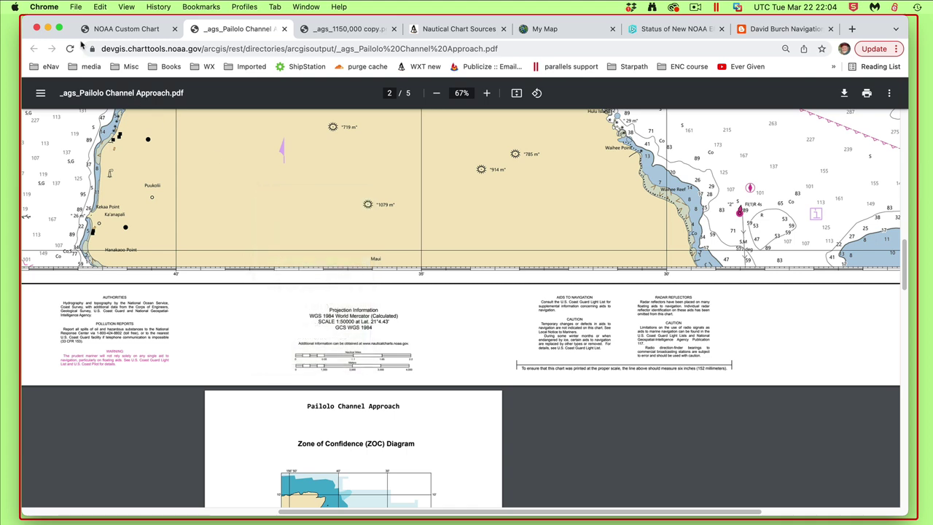
right_click(191, 155)
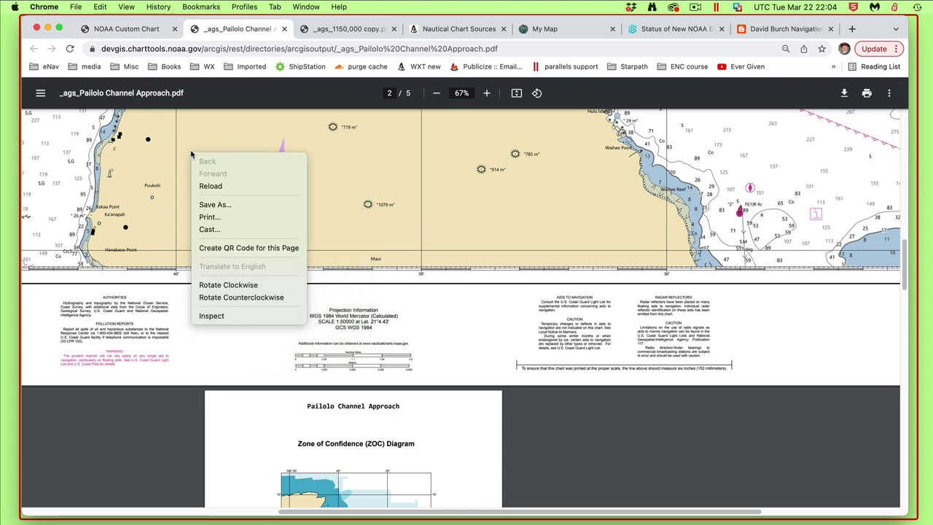
left_click(227, 219)
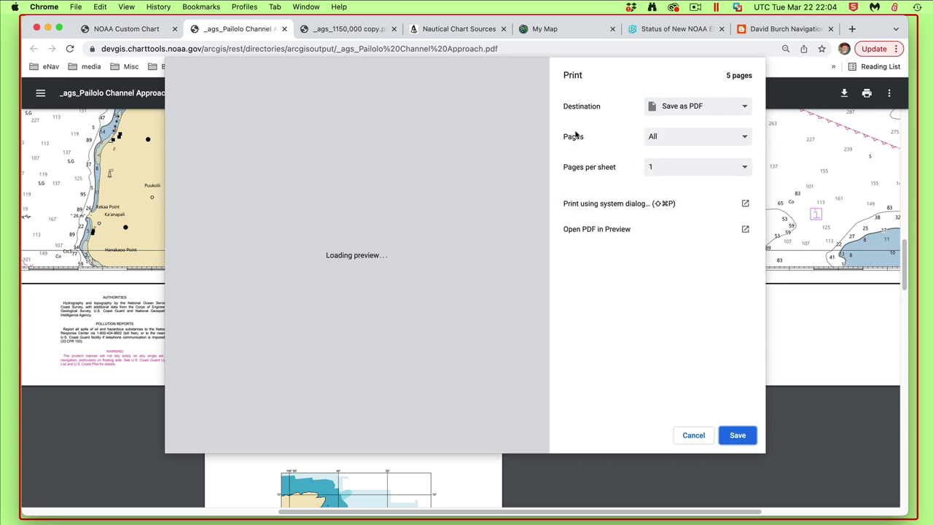
left_click(669, 139)
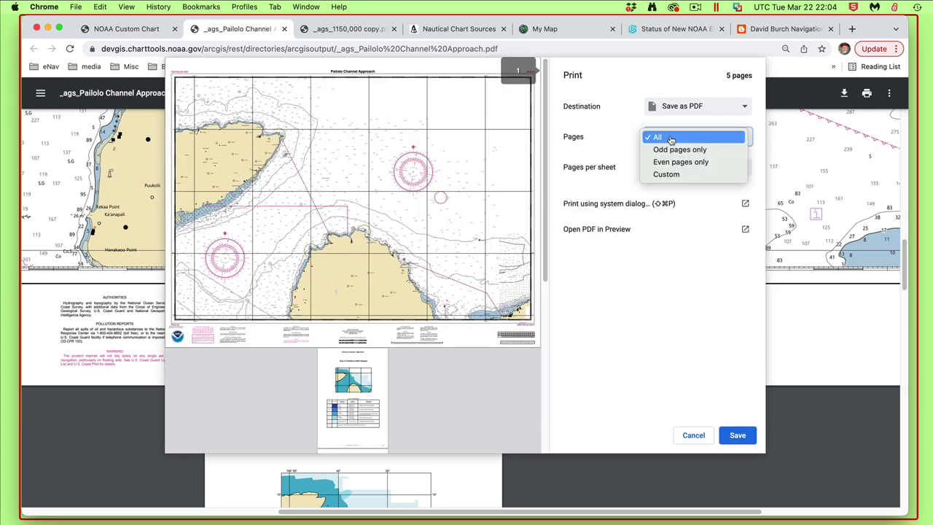
left_click(675, 174)
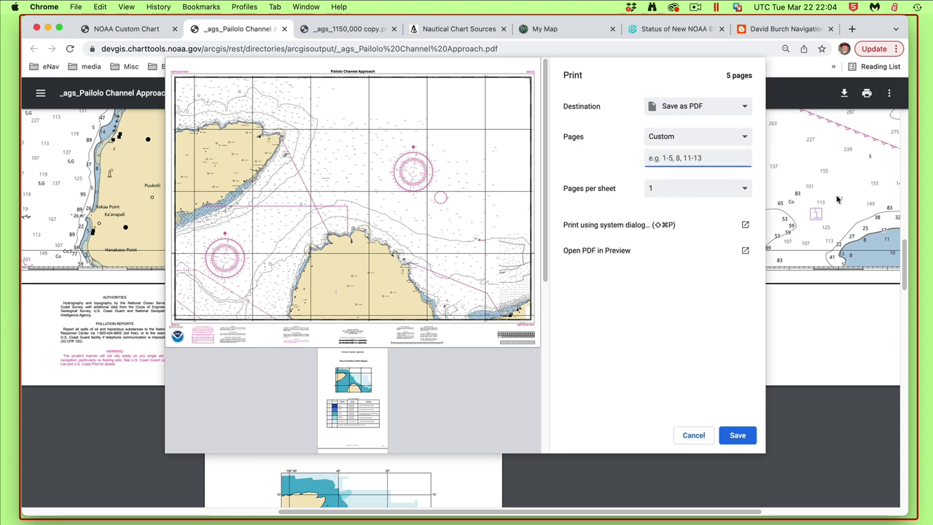
type("1")
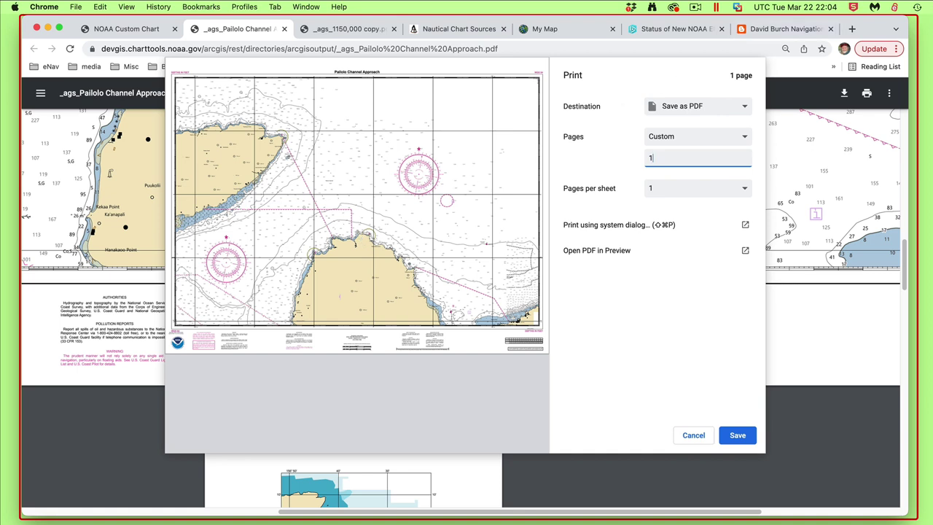
left_click(696, 8)
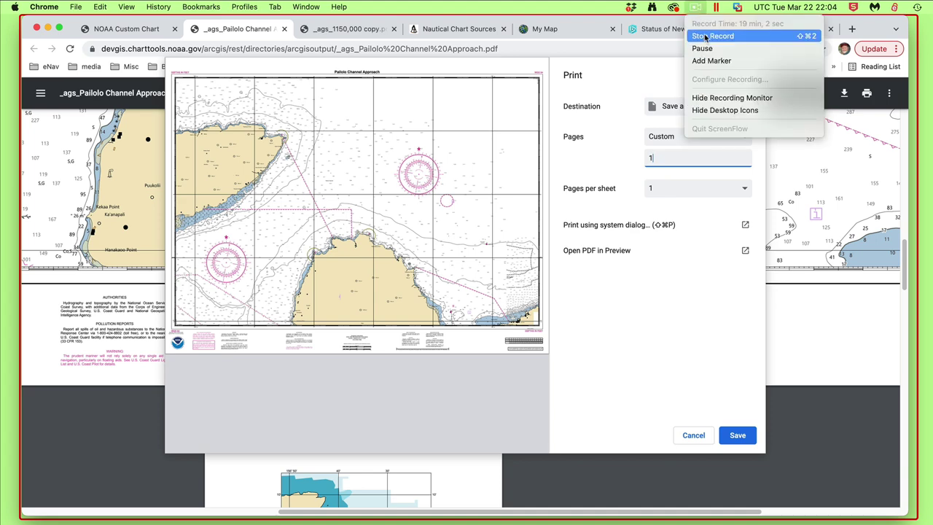
left_click(703, 48)
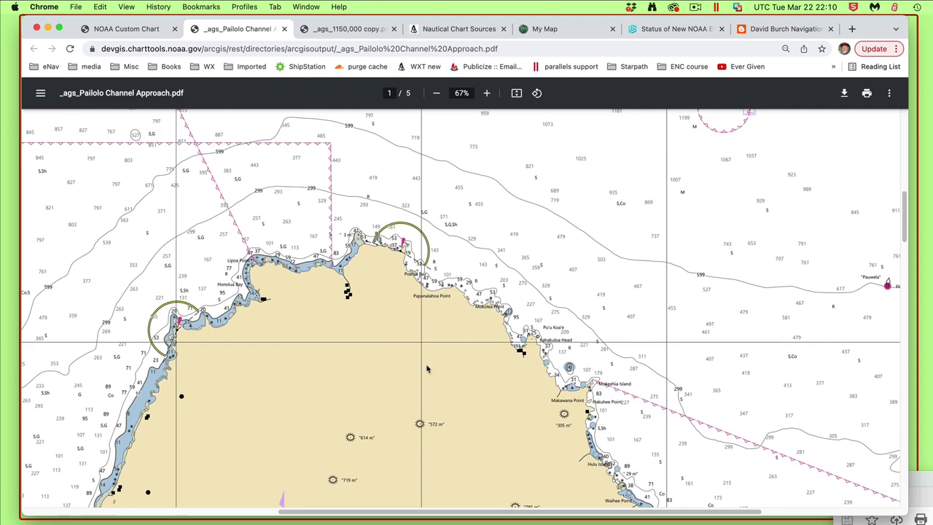
Step: Reduce the PDF view to 33% and review the chart's full width, its margin notes and the page below
scroll(433, 376, "down", 1)
scroll(433, 376, "down", 5)
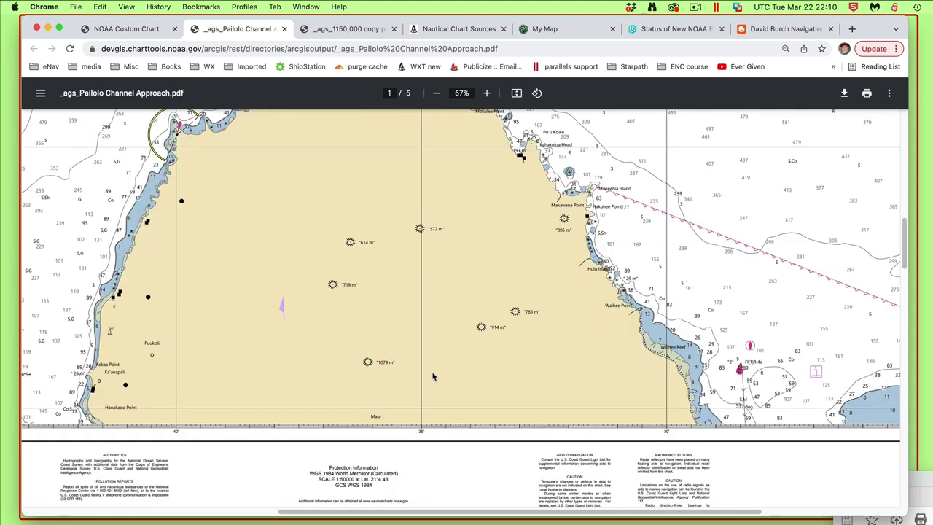
key("super+minus")
key("super+minus")
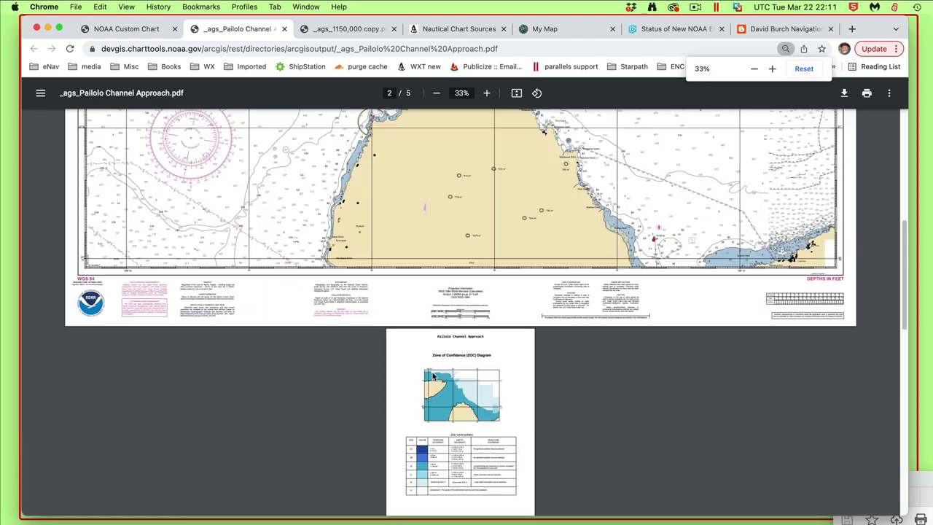
scroll(525, 305, "up", 1)
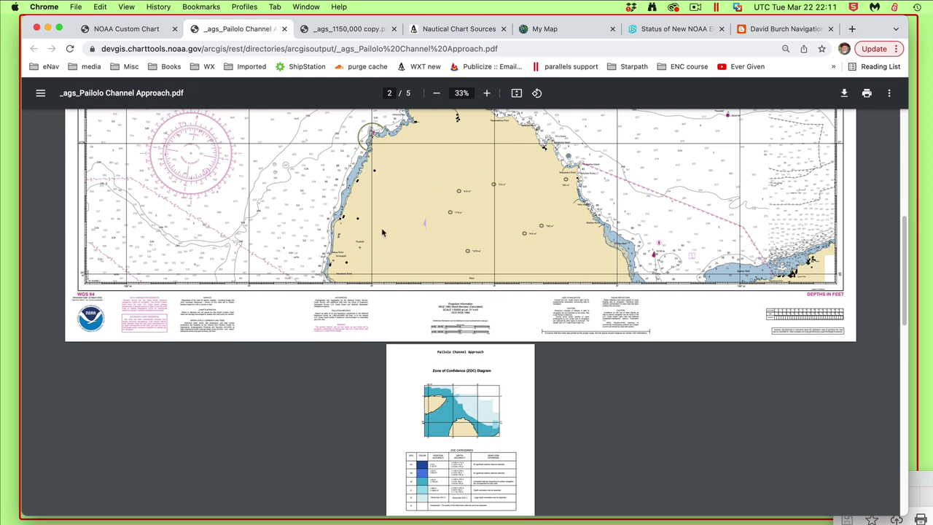
scroll(371, 236, "up", 3)
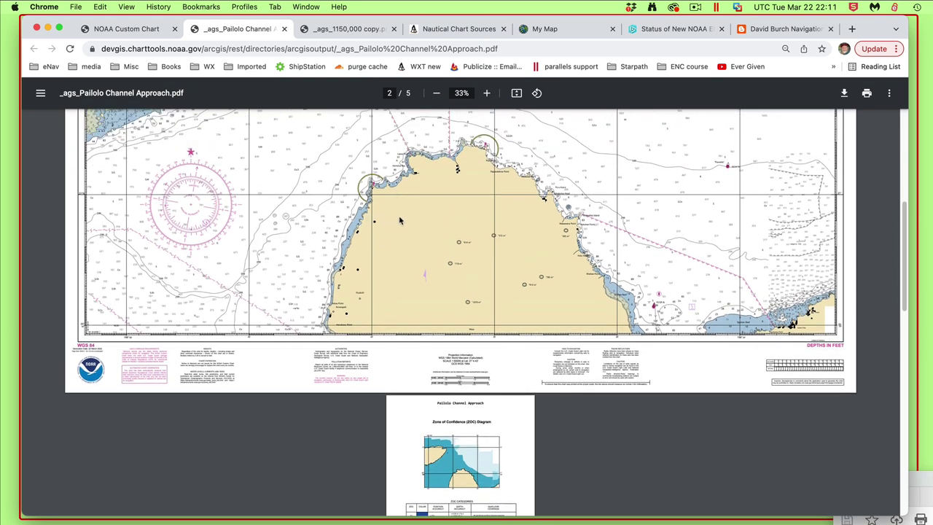
scroll(412, 224, "up", 1)
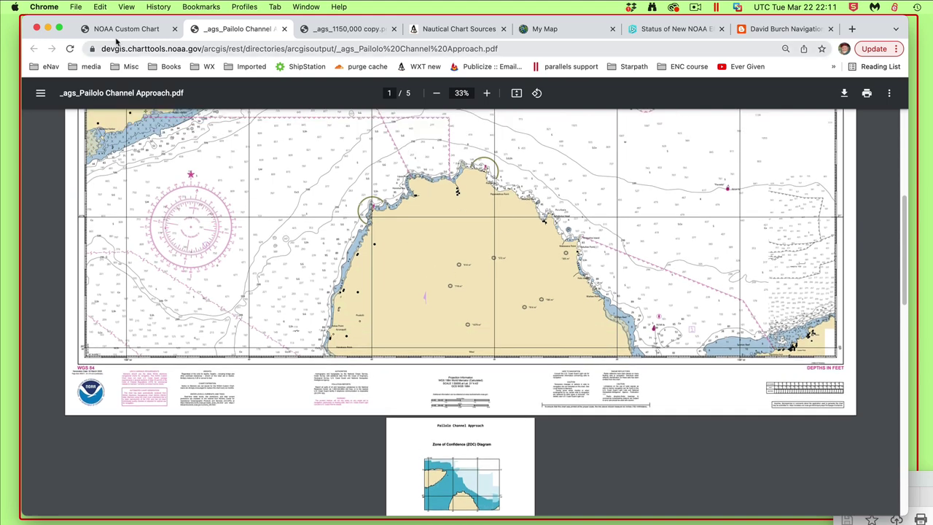
Step: Return to the NOAA Custom Chart page and set the print page size to ANSI B (11in x 17in)
left_click(135, 29)
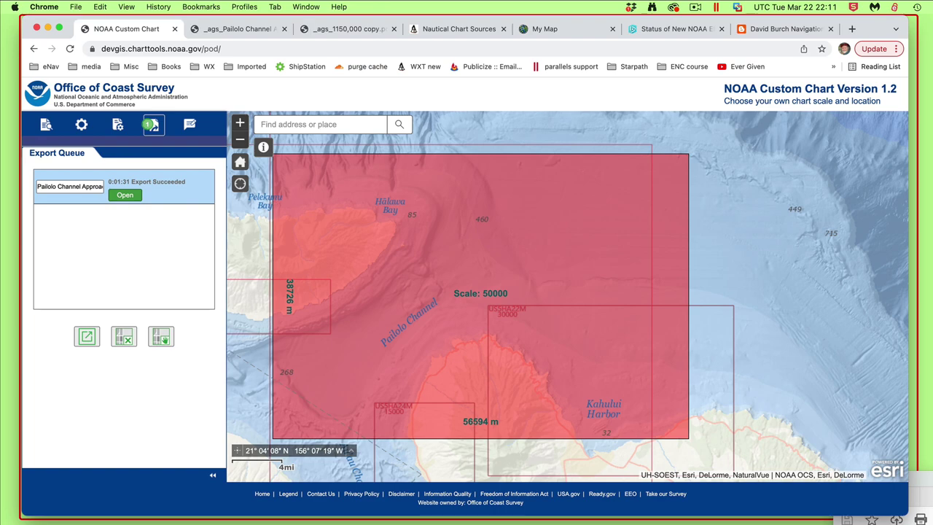
key("super+Tab")
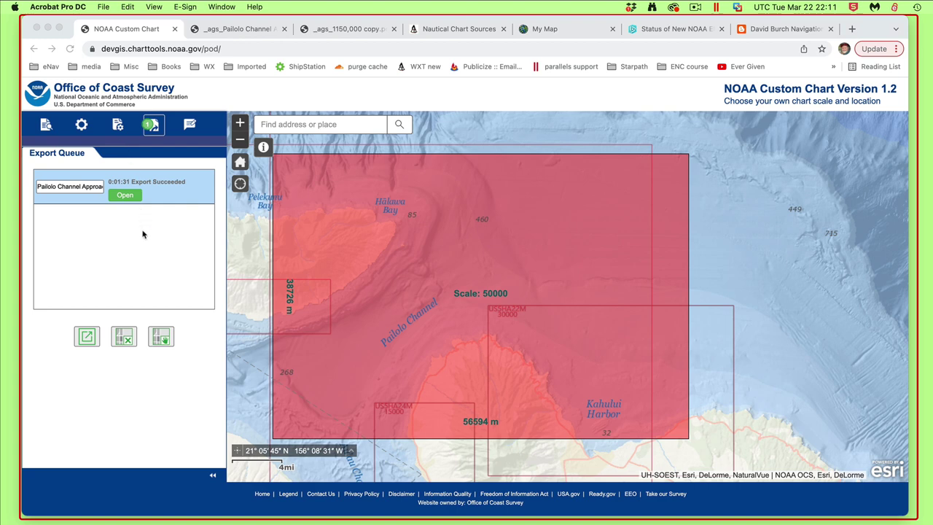
left_click(118, 128)
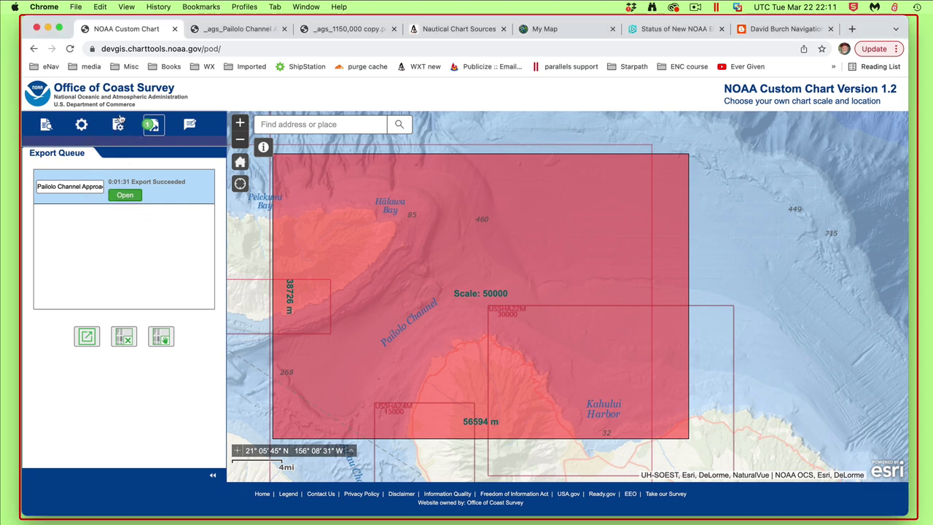
left_click(118, 124)
double_click(117, 180)
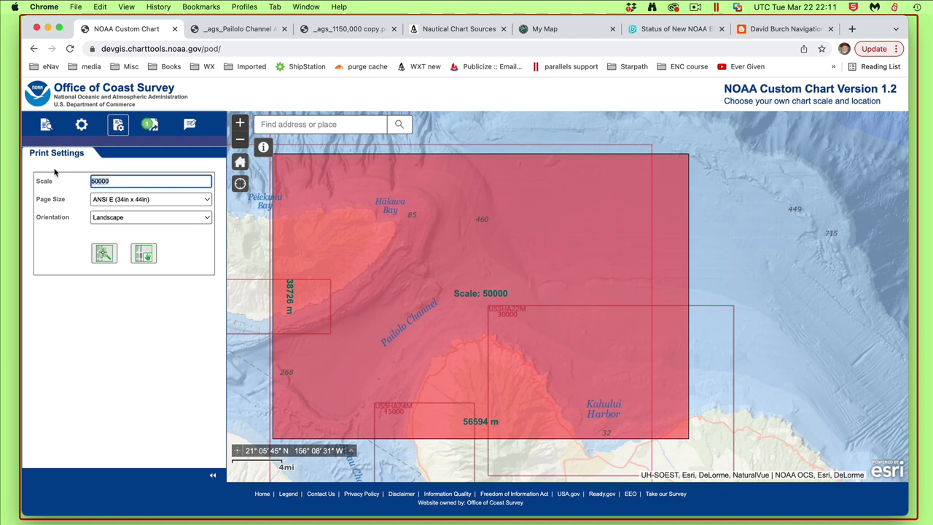
left_click(158, 200)
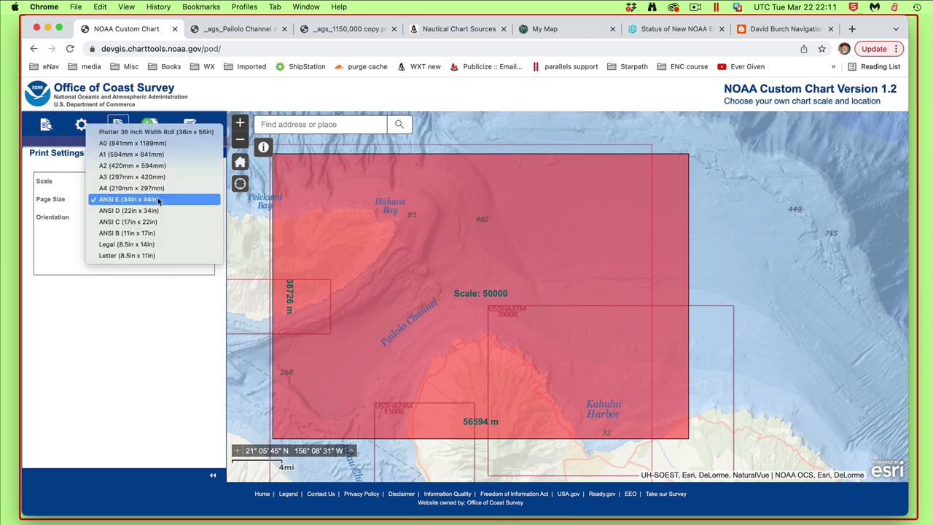
left_click(146, 234)
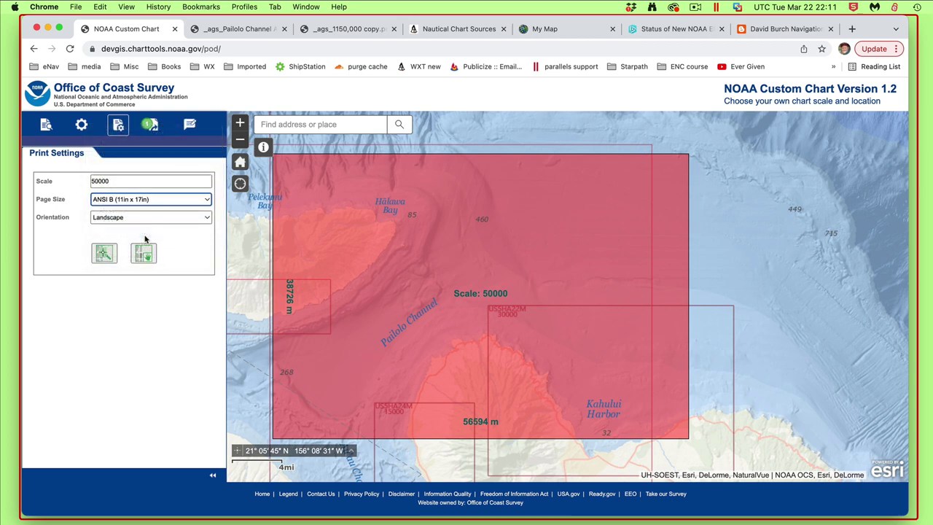
Step: Add an ANSI B landscape chart extent at scale 50000 centred over the waters northeast of the Pailolo Channel
double_click(131, 183)
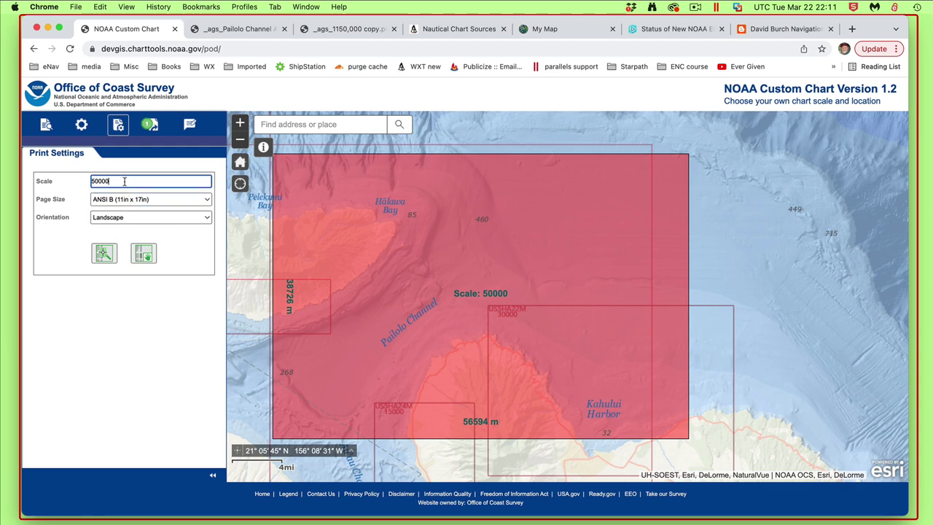
left_click(105, 257)
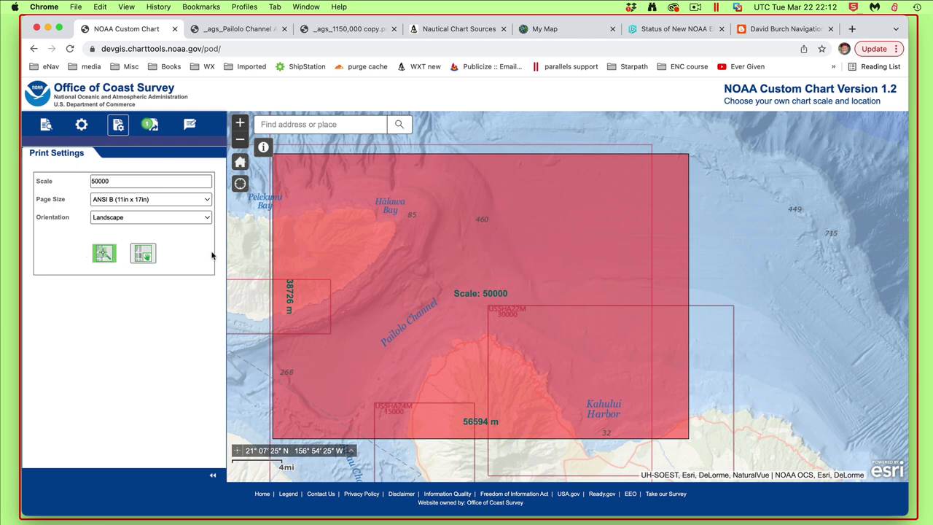
left_click(483, 274)
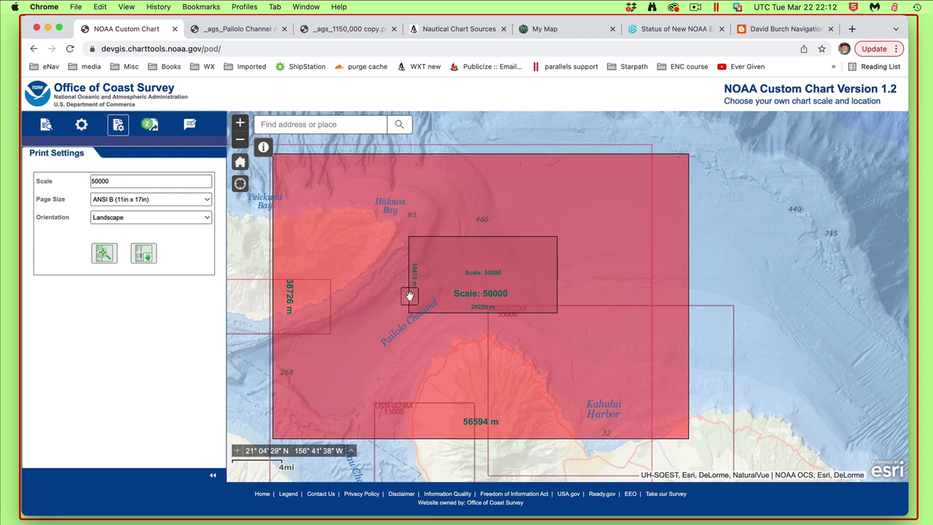
Step: Add an ANSI B landscape extent at scale 150000 over the Pailolo Channel, and shift it southeast over Kahului Harbor
left_click_drag(127, 180, 66, 181)
type("15")
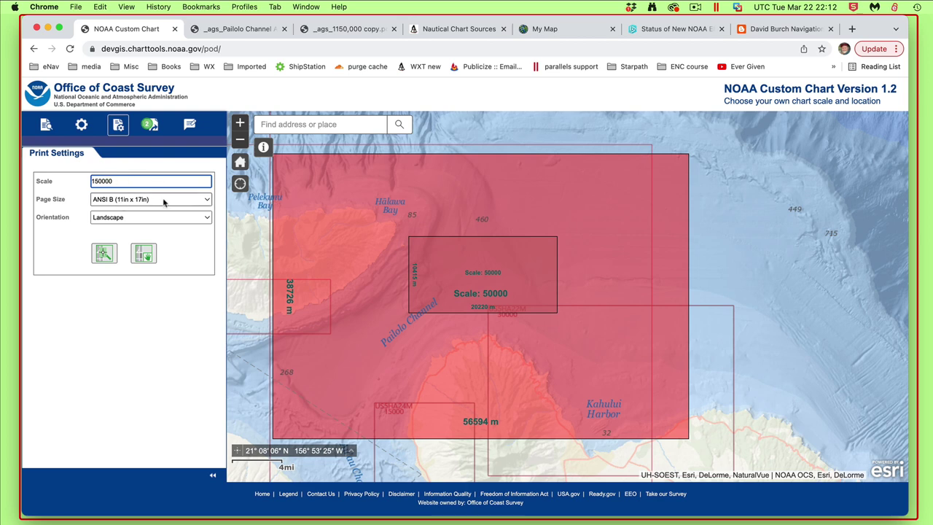
left_click(102, 253)
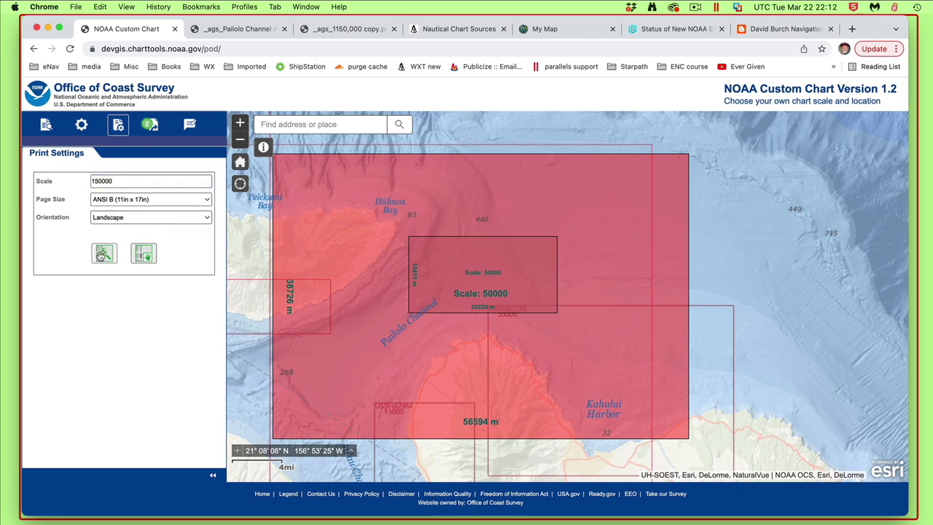
left_click(484, 275)
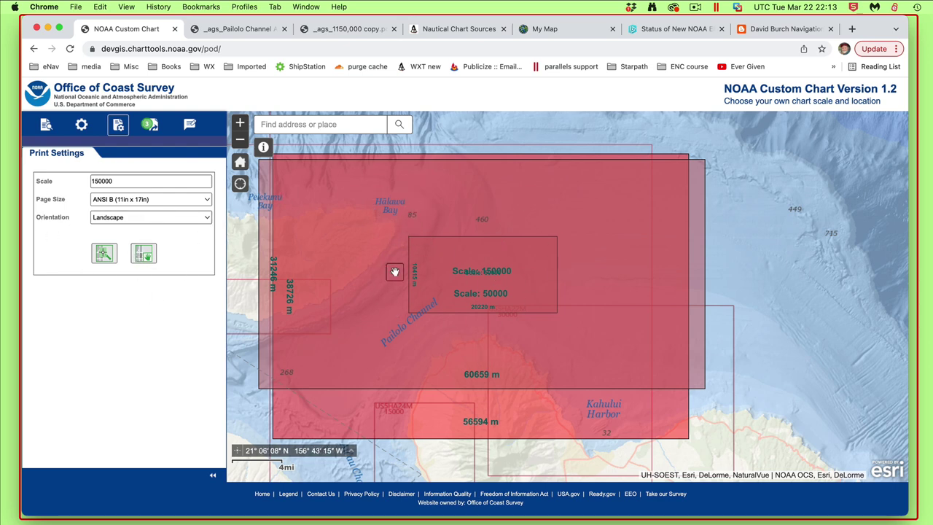
left_click(141, 255)
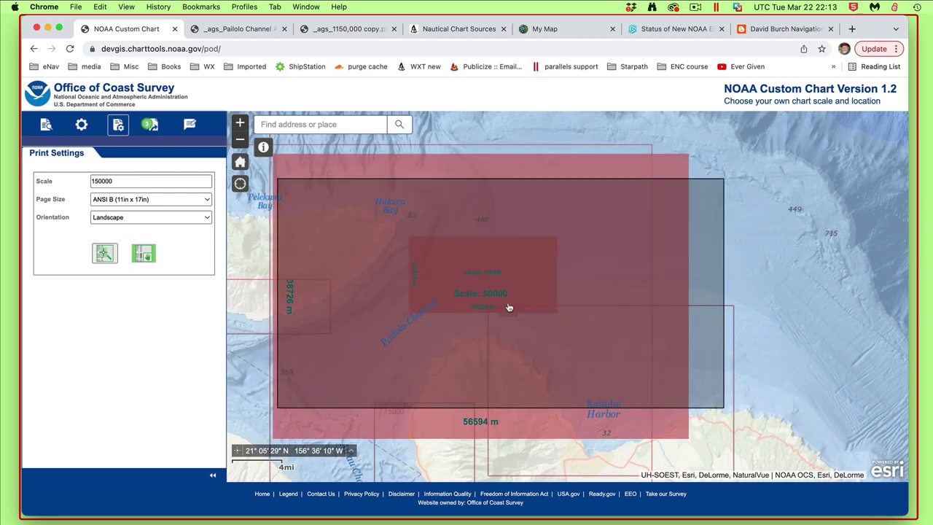
left_click(660, 379)
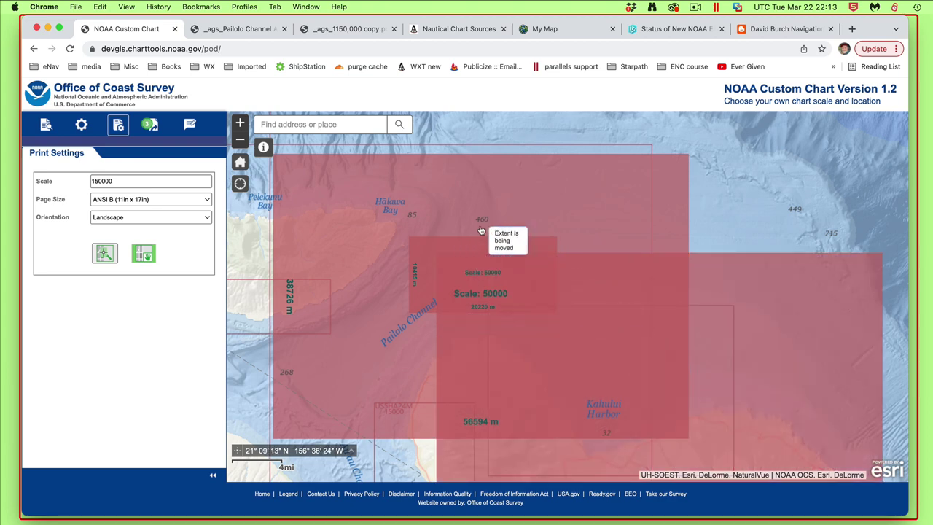
Step: Delete the Pailolo Channel Approach chart and Chart_2 from the export queue
left_click(151, 125)
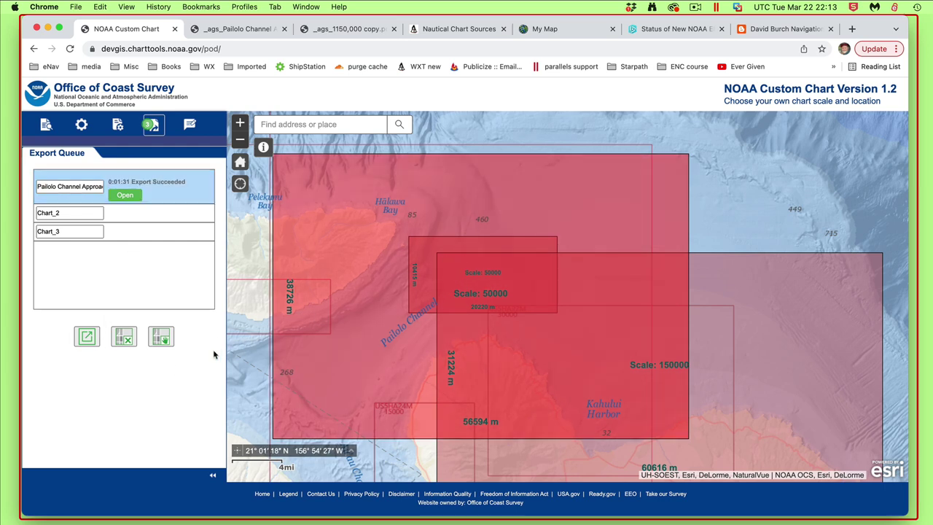
left_click(124, 338)
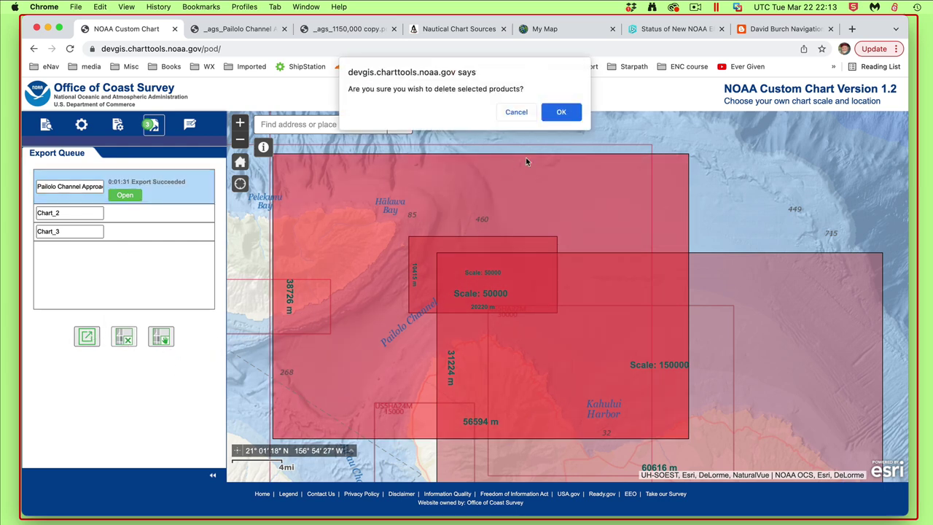
left_click(562, 112)
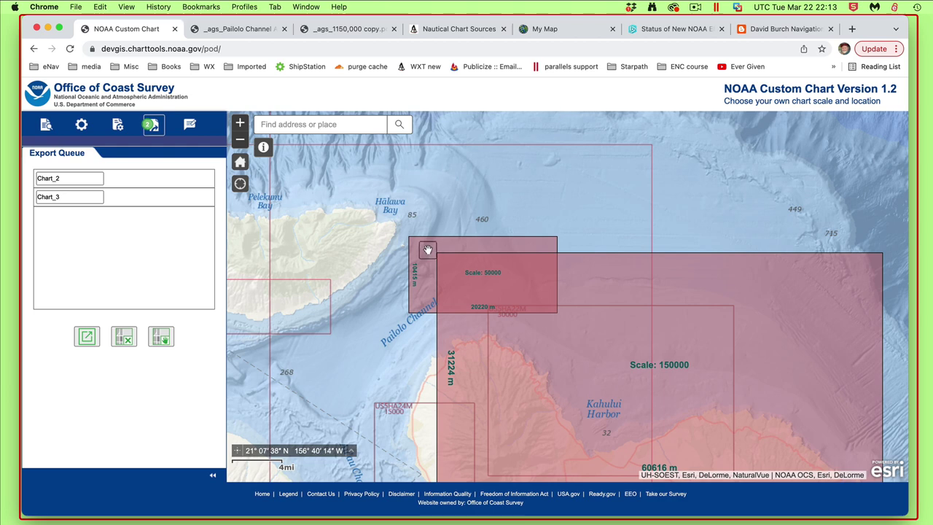
left_click(82, 182)
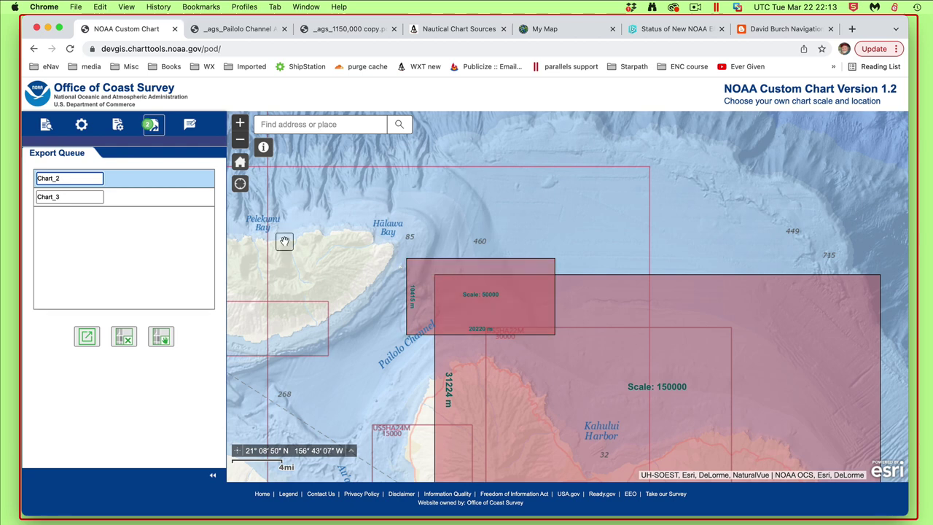
left_click(124, 336)
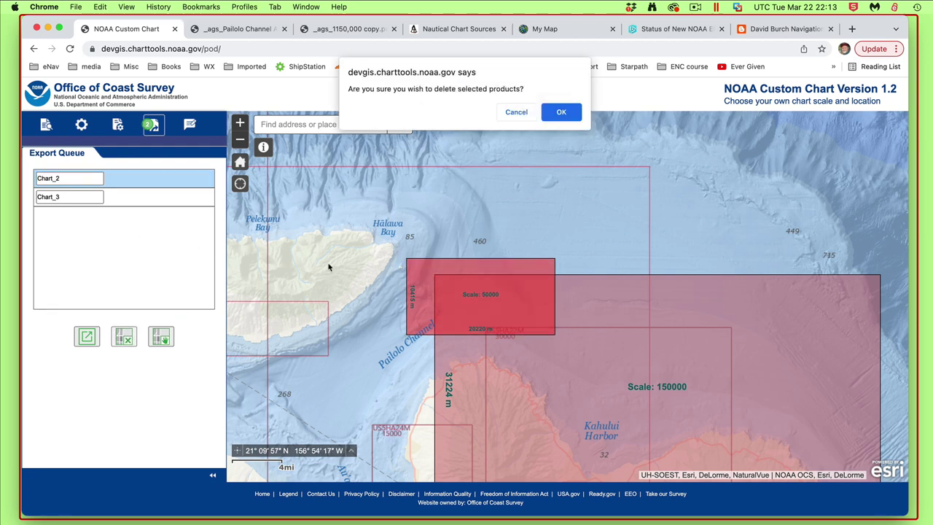
left_click(562, 112)
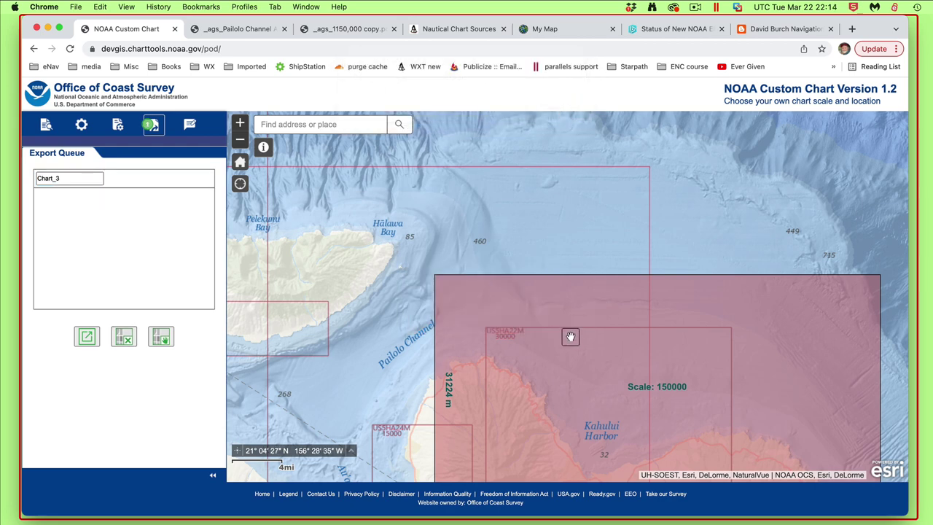
Step: Move the Chart_3 extent northwest so it covers the Pailolo Channel between Halawa Bay and Kahului Harbor
left_click(162, 336)
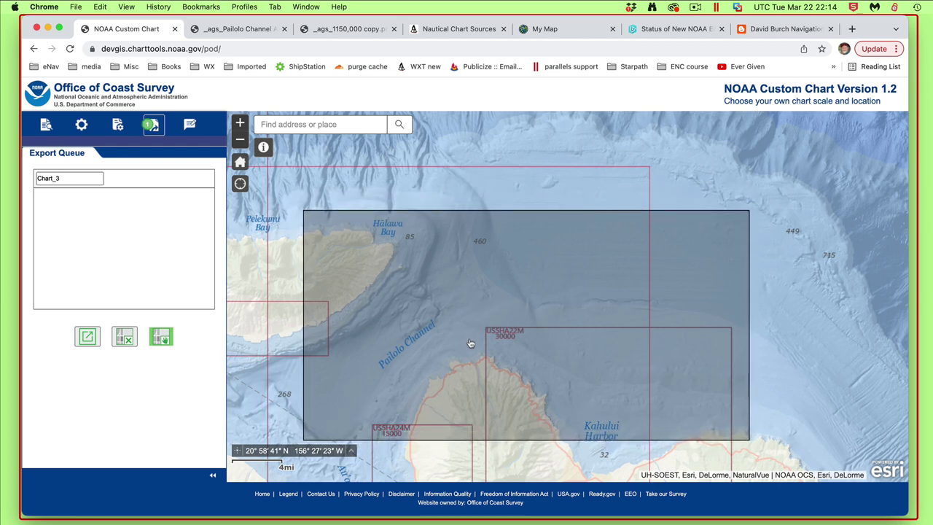
left_click(470, 343)
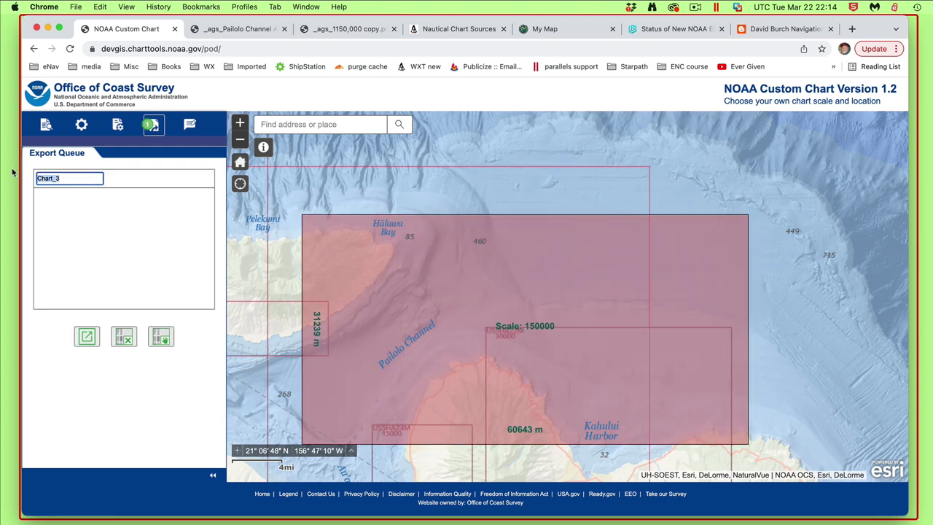
Step: Rename Chart_3 as "Pailolo 150000" and export it
type("Pailolo 150000")
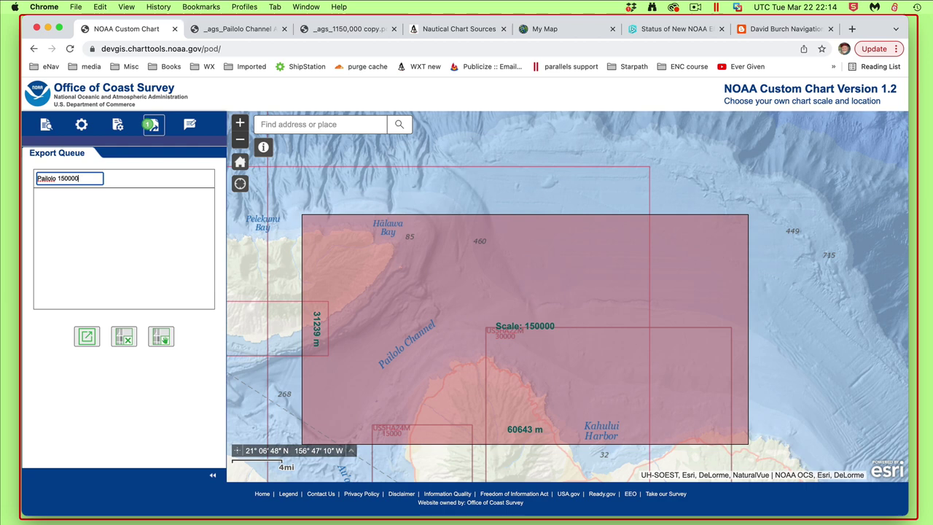
left_click(138, 209)
left_click(86, 336)
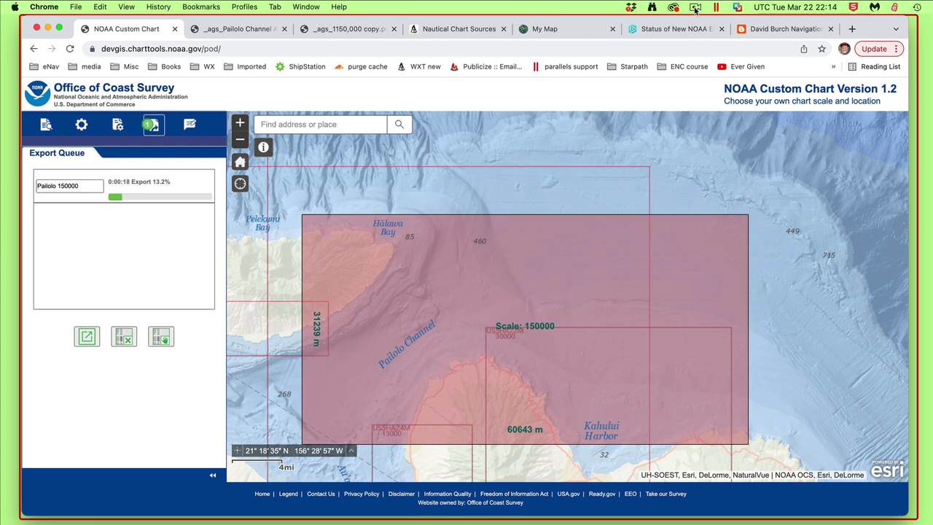
left_click(695, 8)
left_click(702, 48)
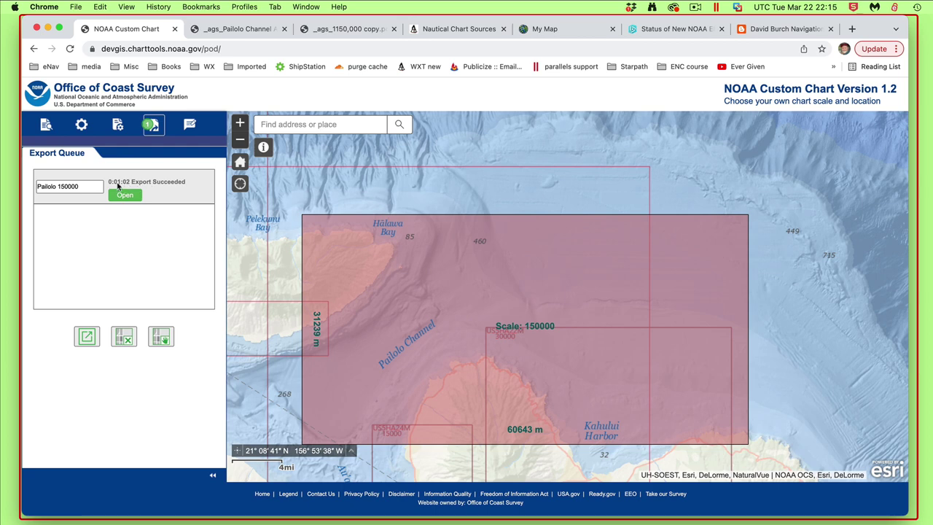
Step: Open the exported Pailolo 150000 chart PDF and review the first page down to the chart's lower border
mouse_move(116, 187)
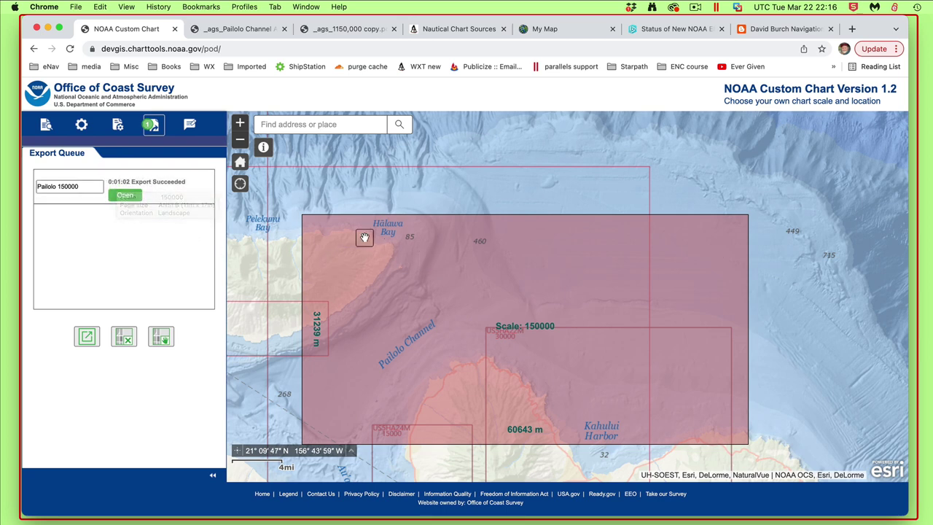
left_click(125, 195)
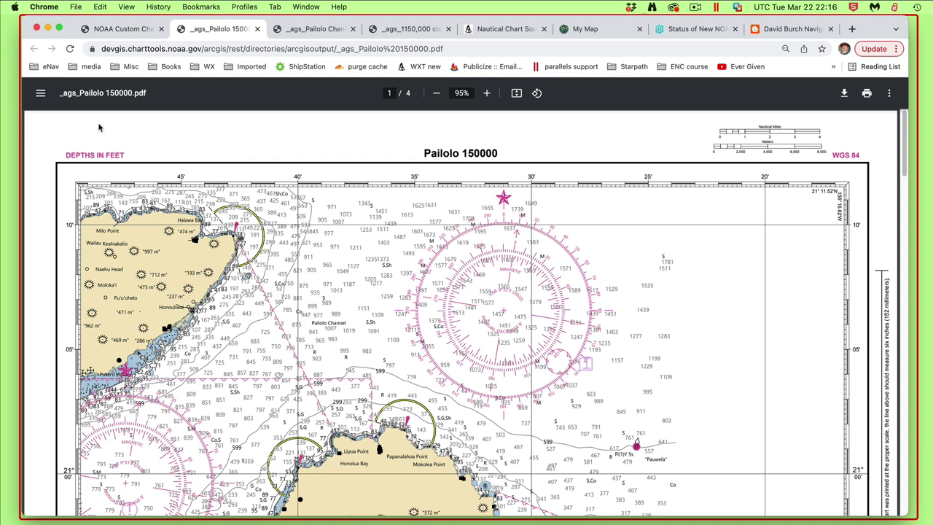
scroll(369, 387, "down", 3)
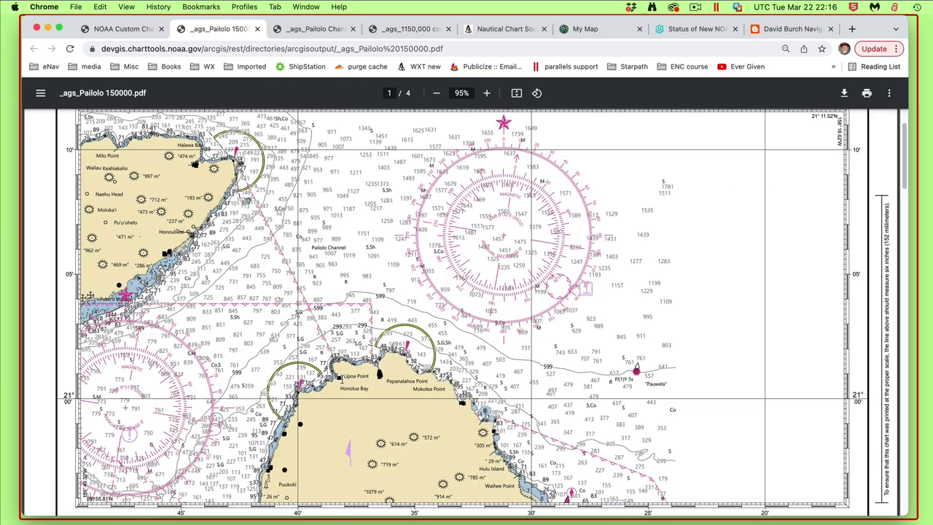
scroll(340, 388, "down", 2)
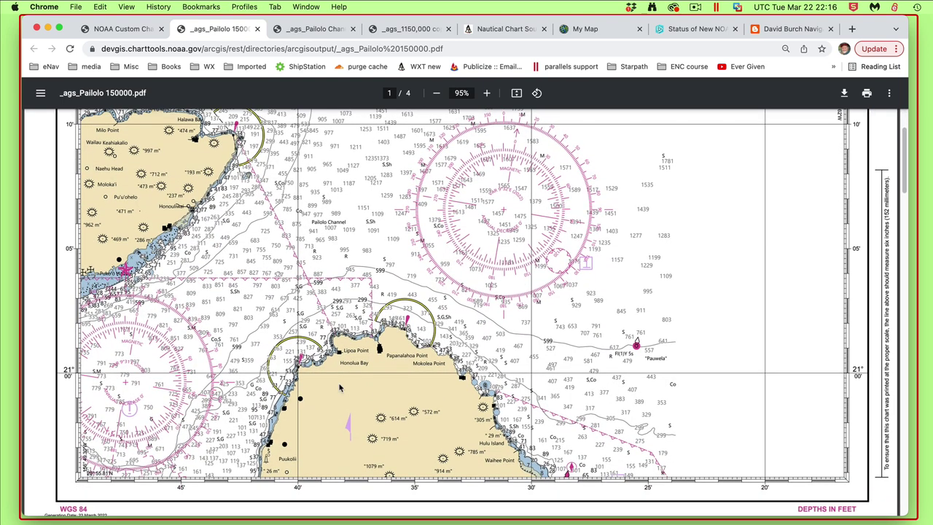
scroll(340, 389, "up", 2)
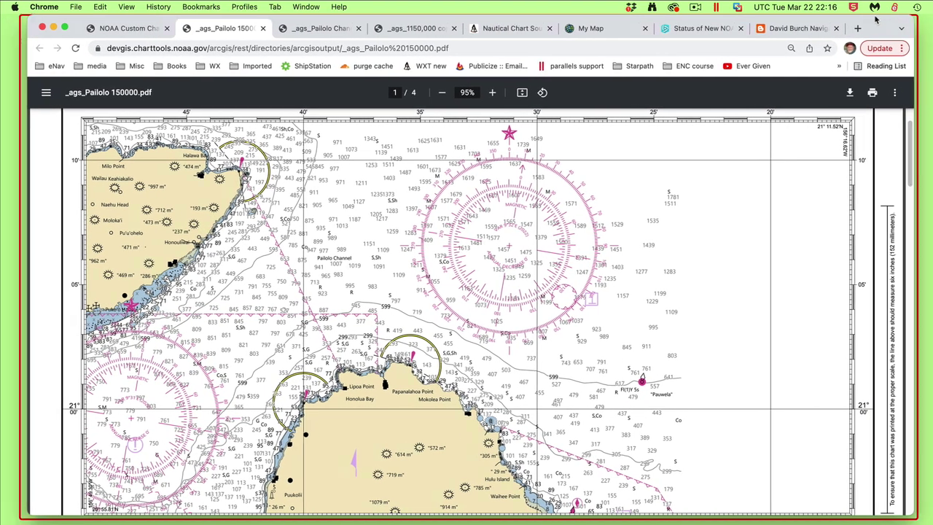
left_click_drag(876, 20, 870, 21)
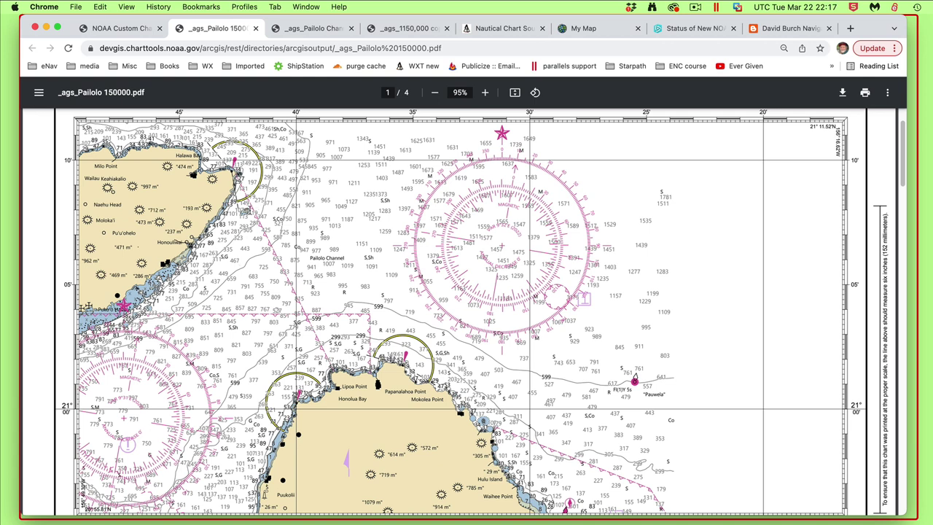
Step: Switch to the Pailolo Channel Approach PDF and review its first page from the notes below the chart up to the title
left_click(314, 29)
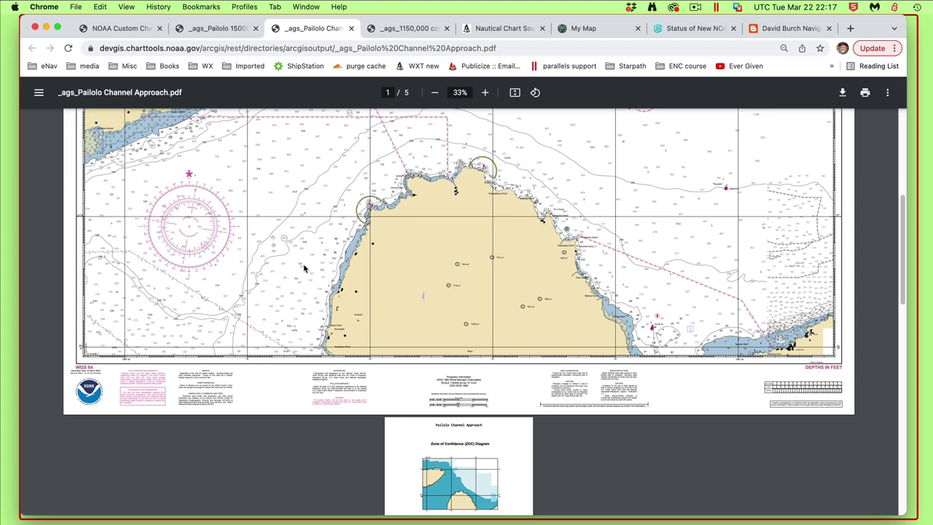
scroll(527, 269, "down", 4)
scroll(391, 129, "up", 7)
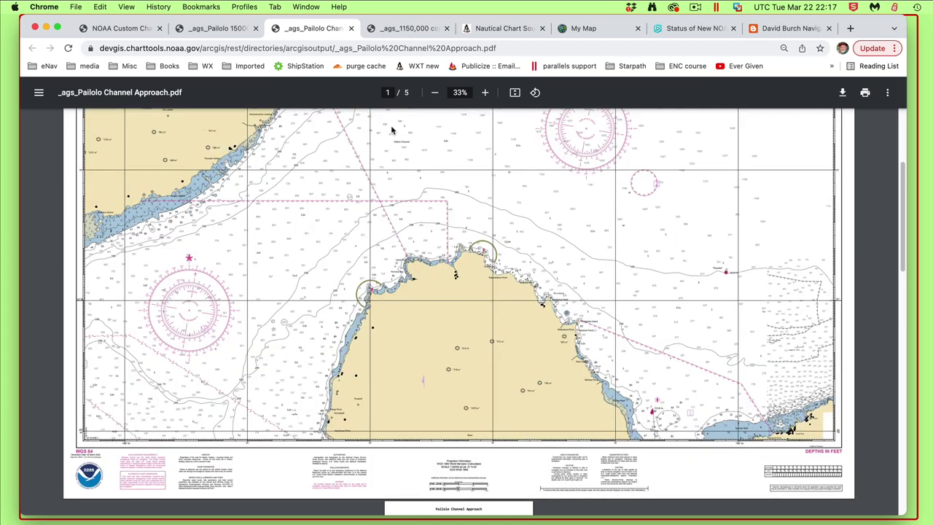
scroll(334, 214, "down", 3)
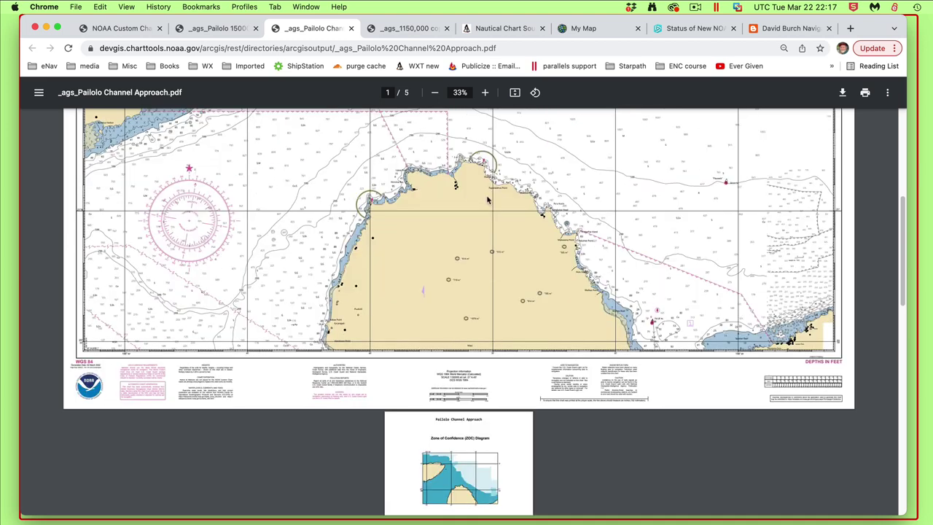
scroll(480, 214, "up", 8)
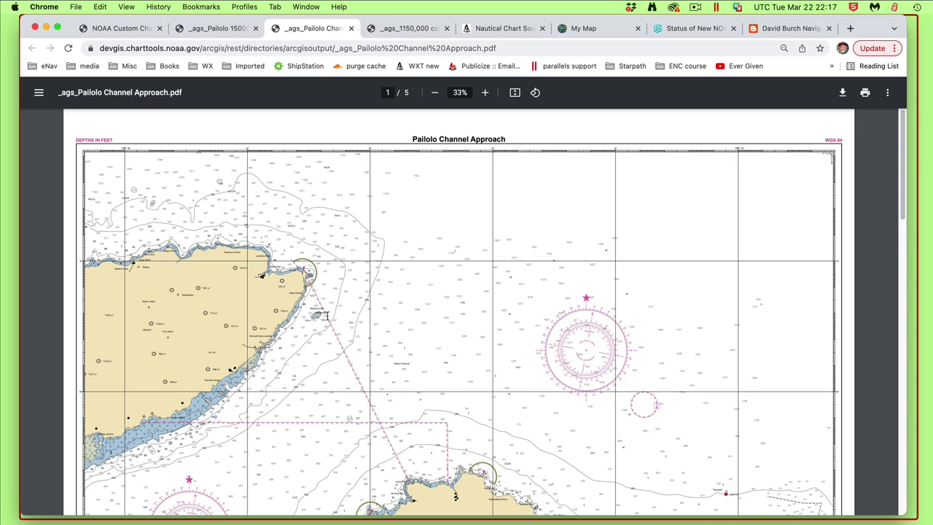
Step: Enlarge the Pailolo Channel Approach chart to 75% and examine the coastline and soundings around Halawa Bay
key("super+equal")
key("super+equal")
key("super+equal")
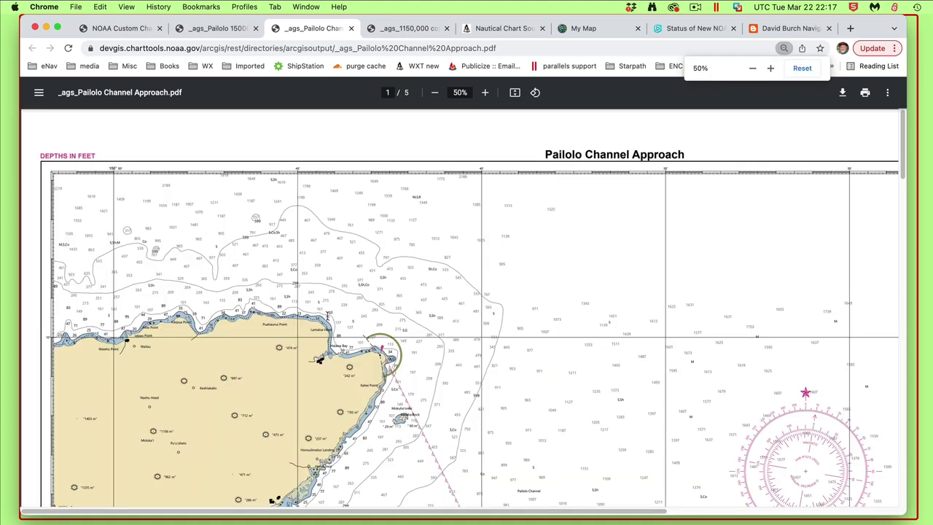
scroll(452, 360, "down", 5)
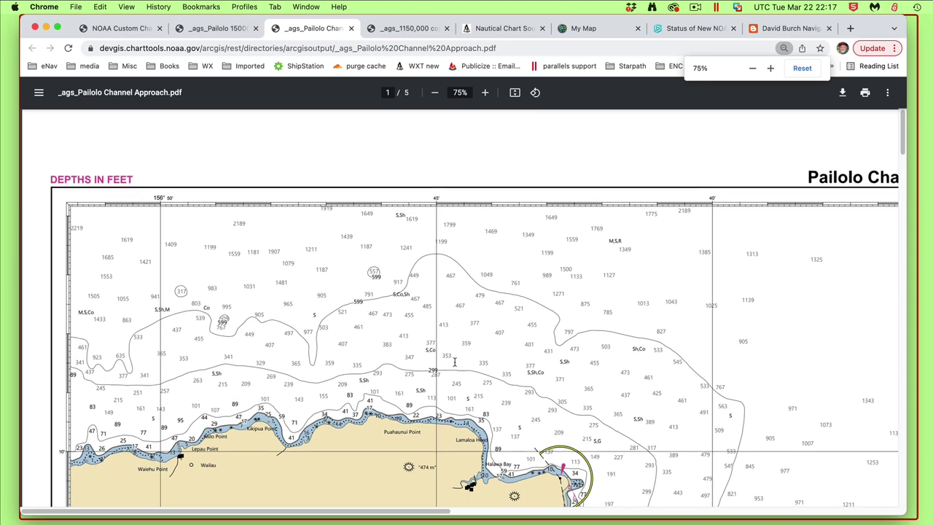
scroll(460, 379, "down", 1)
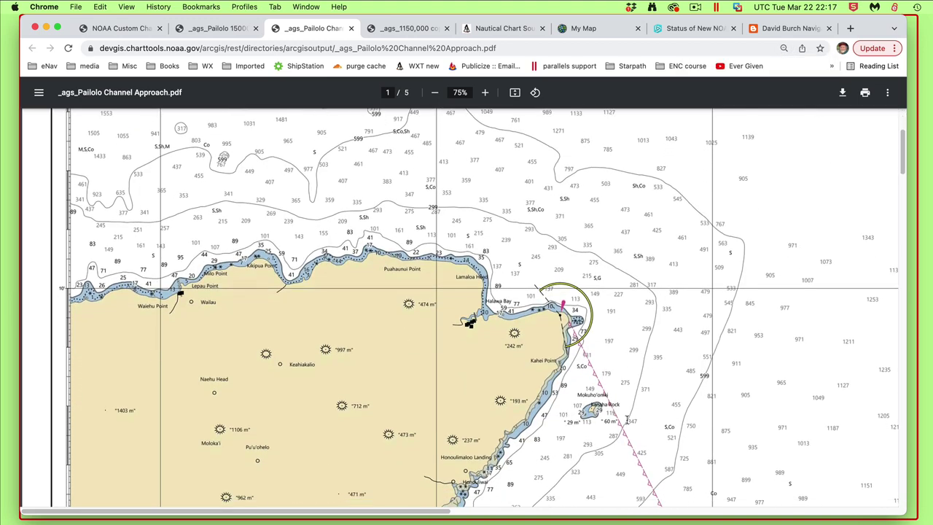
Step: Enlarge the chart to 125% and examine the soundings east of Kahei Point and around Kanaha Rock
key("super+equal")
key("super+equal")
key("super+equal")
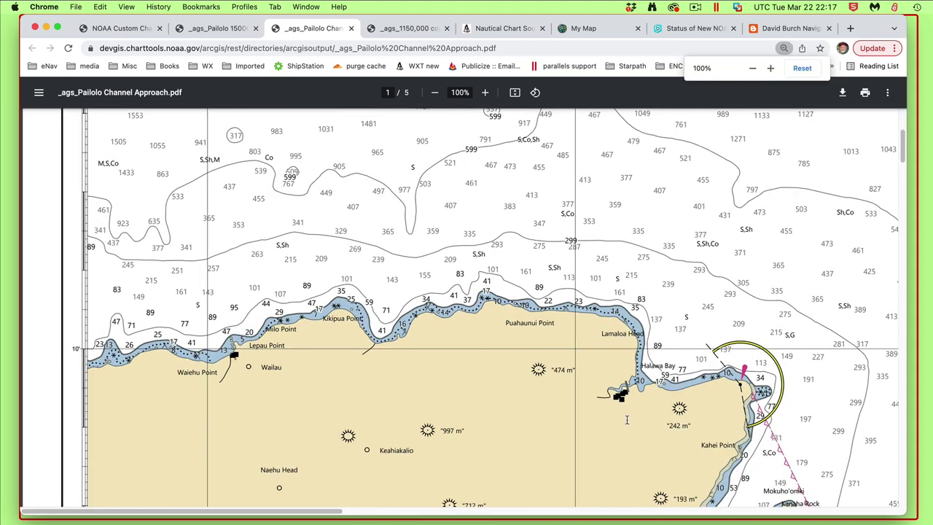
left_click_drag(327, 512, 558, 513)
scroll(428, 446, "down", 5)
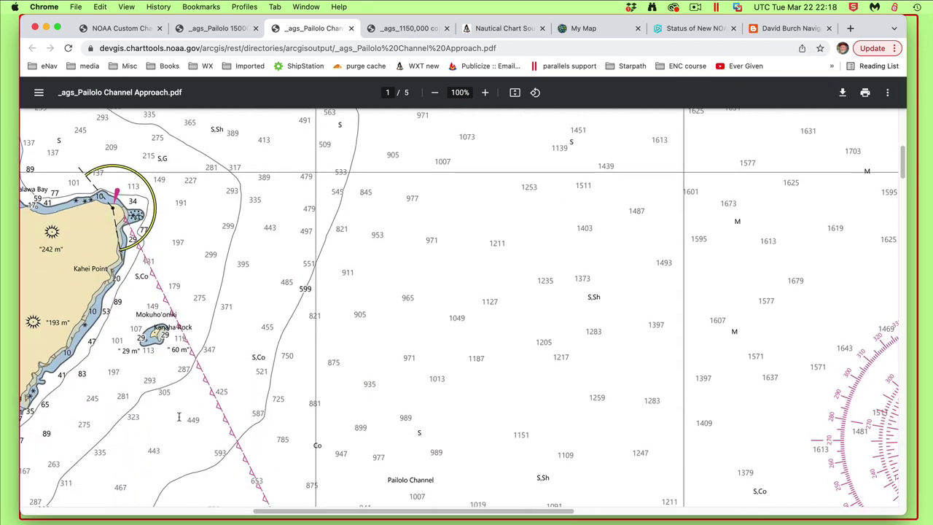
key("super+equal")
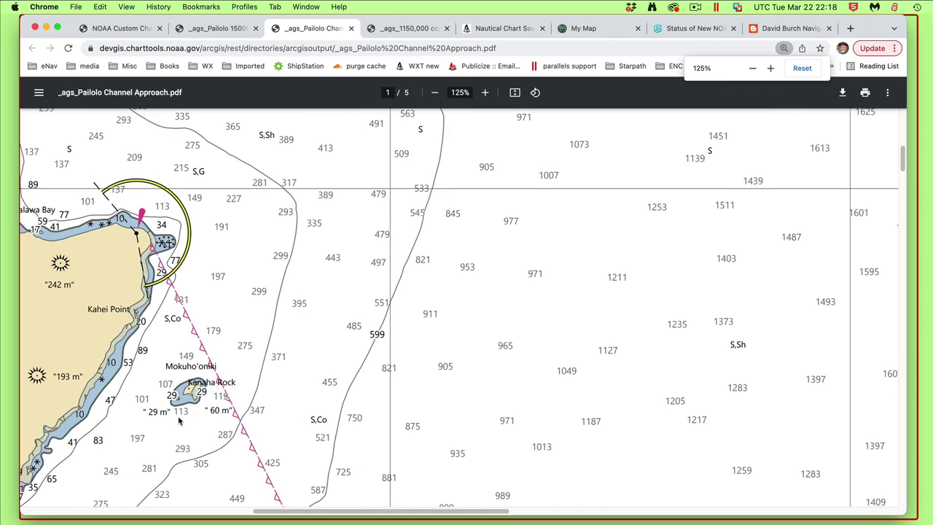
Step: Examine the Molokai coastline from Lamaloa Head to Honoulimaloo Landing and the "29 m" height label beside Kanaha Rock
left_click_drag(327, 512, 255, 520)
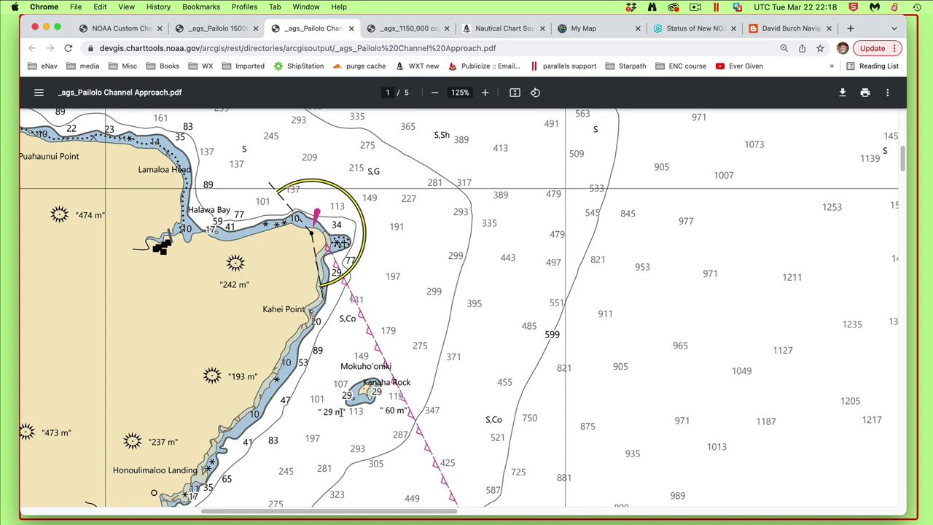
left_click_drag(347, 413, 321, 409)
left_click(325, 427)
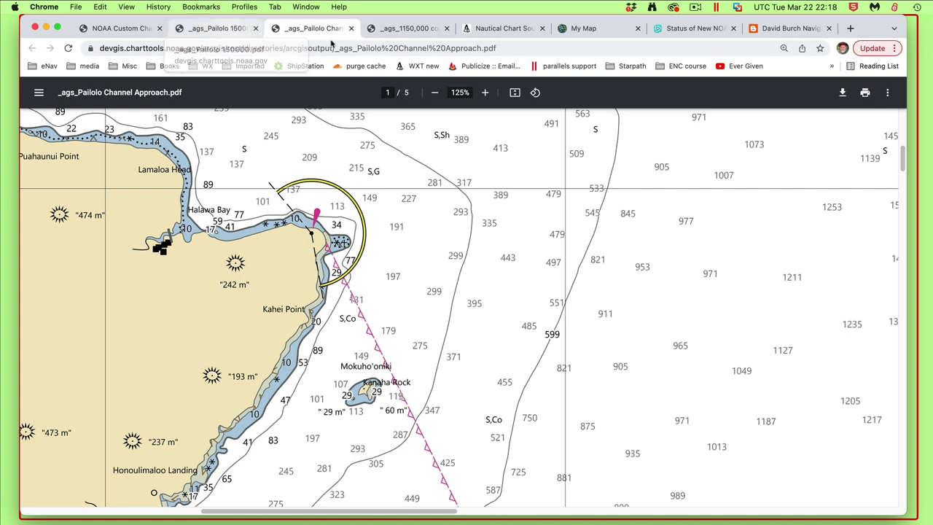
Step: Switch to the _ags_1150,000 copy PDF, enlarge it to 200%, and examine the Molokai coast from Halawa Bay southwards
left_click(407, 29)
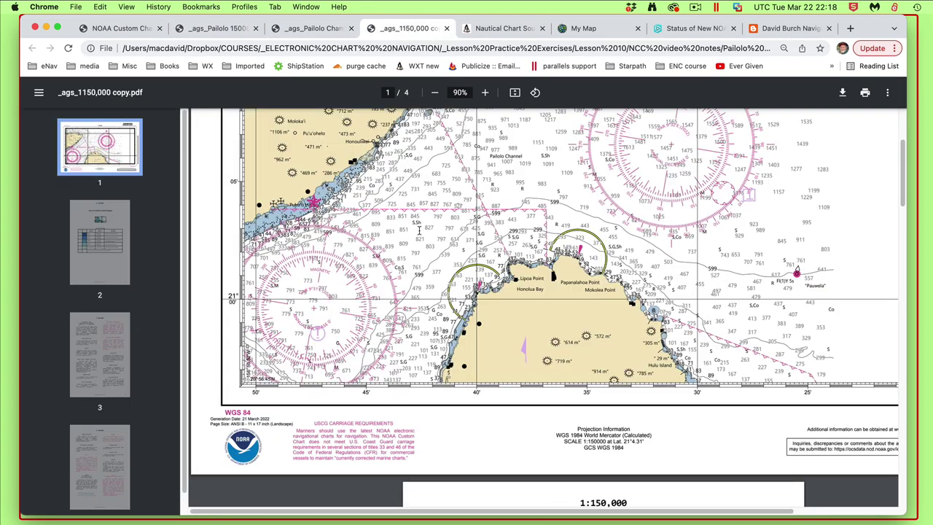
scroll(419, 231, "up", 5)
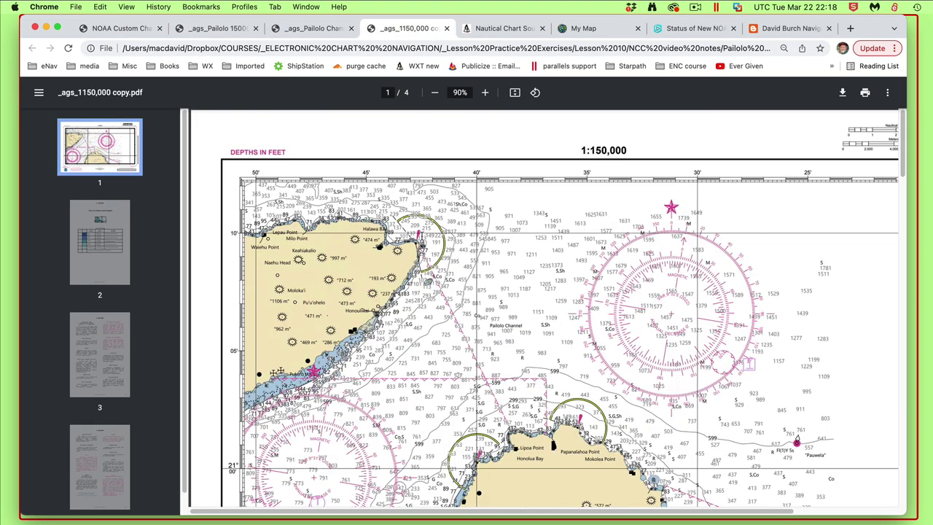
scroll(421, 236, "up", 5)
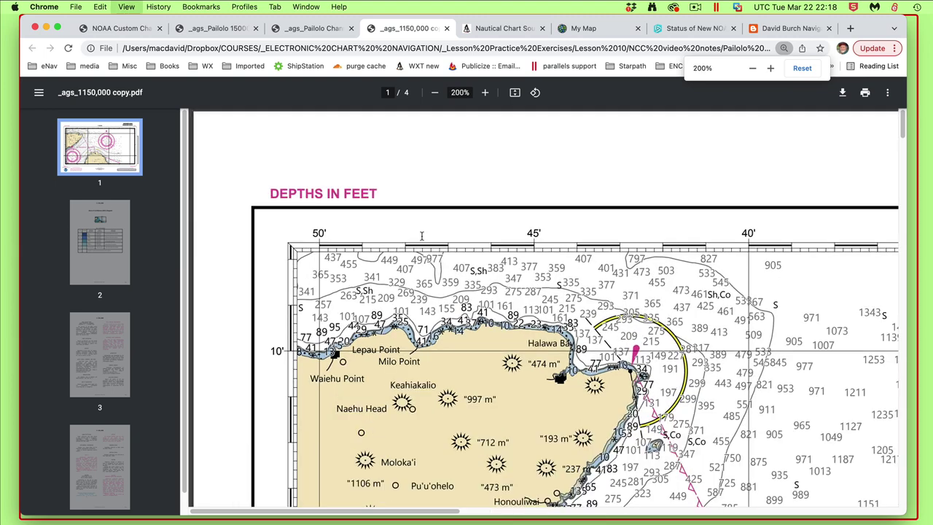
scroll(726, 401, "down", 3)
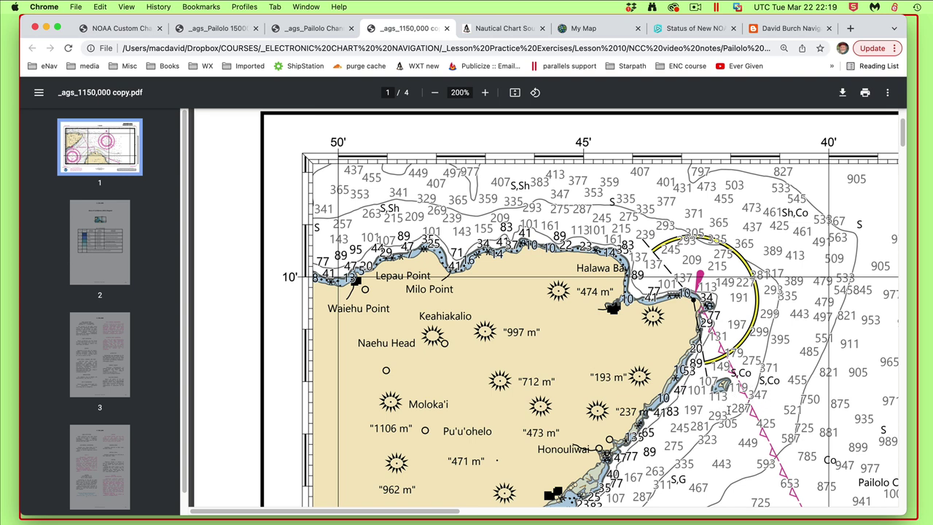
scroll(728, 408, "down", 2)
scroll(727, 413, "down", 5)
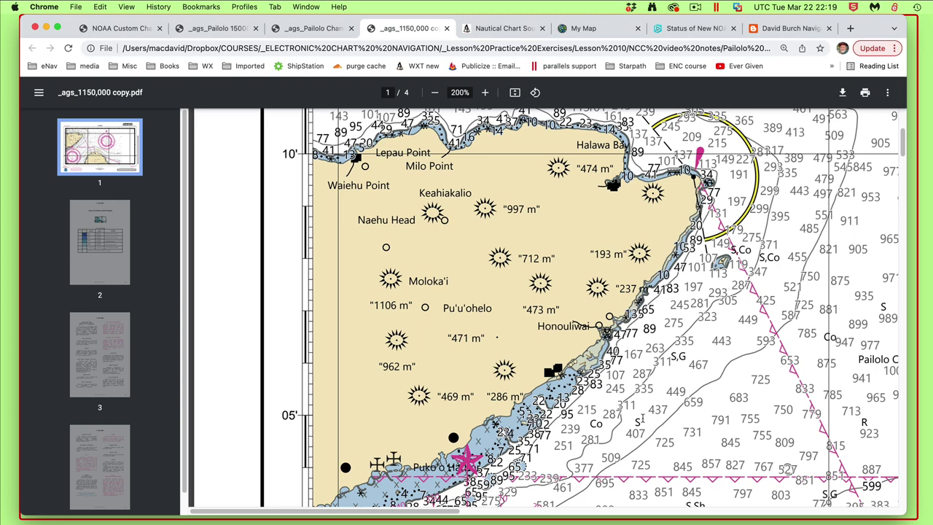
scroll(640, 420, "down", 3)
Step: Reduce the 1:150,000 chart to 110% and review the Pailolo Channel between Molokai and Maui
key("super+minus")
key("super+minus")
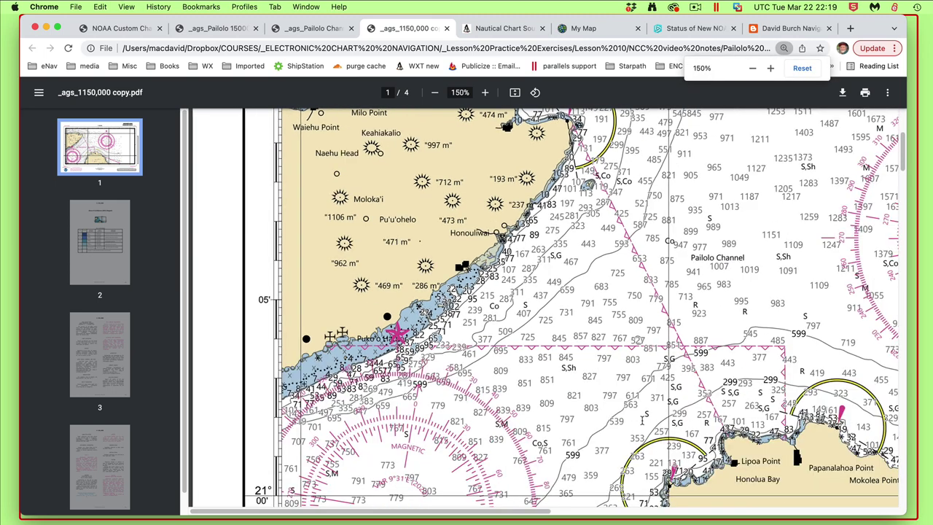
key("super+minus")
key("super+minus")
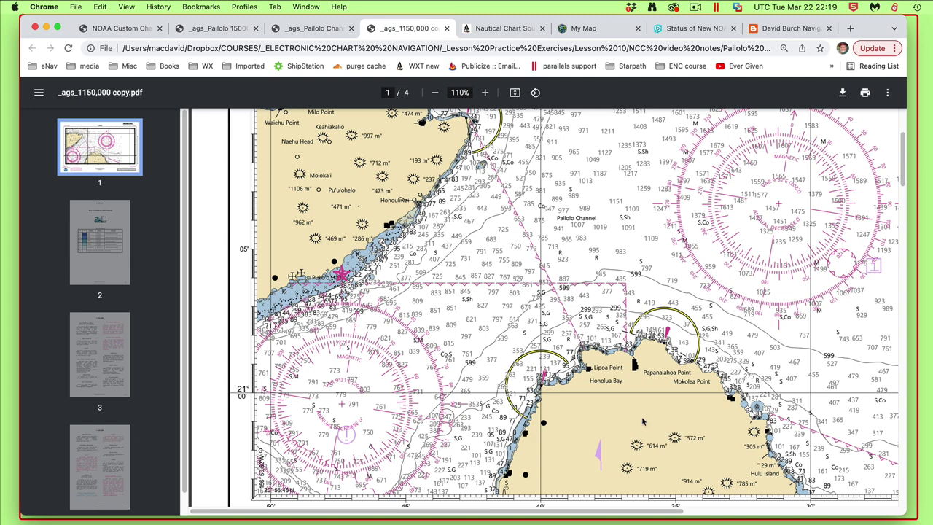
scroll(643, 420, "up", 5)
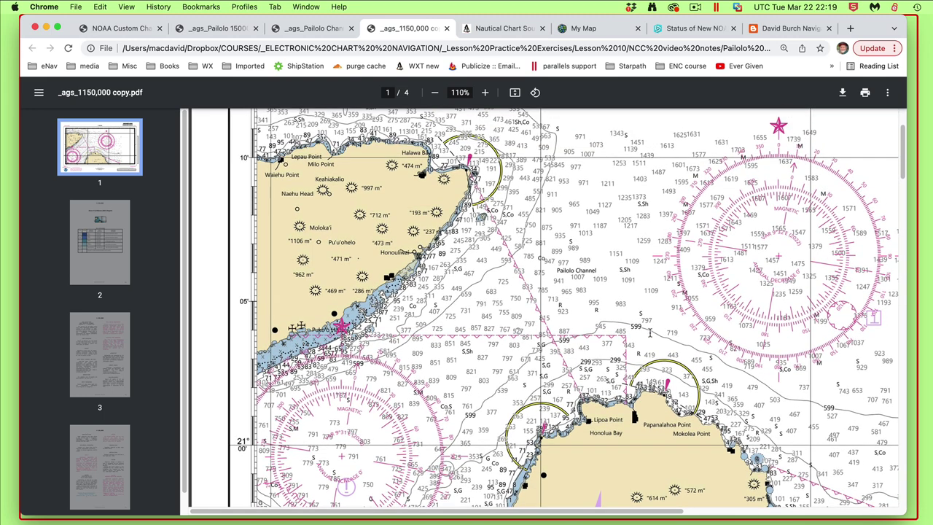
scroll(650, 333, "up", 2)
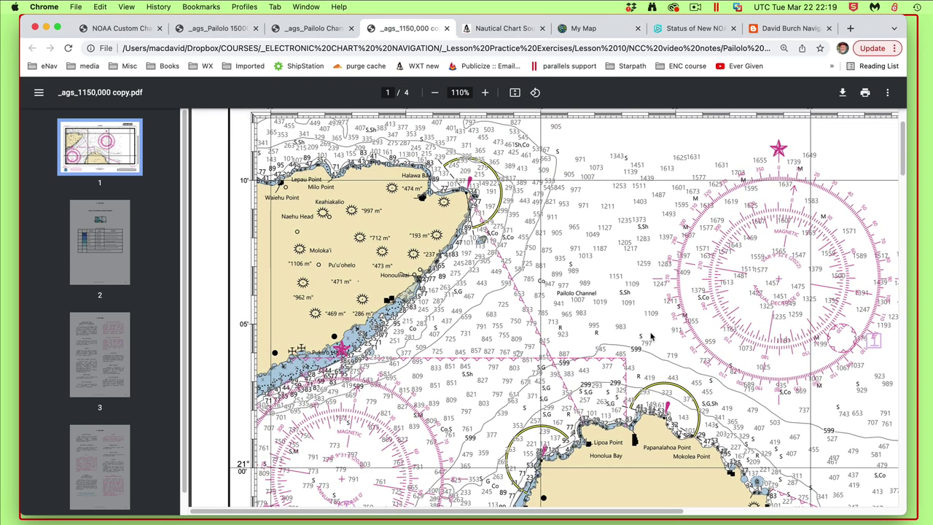
scroll(651, 336, "up", 1)
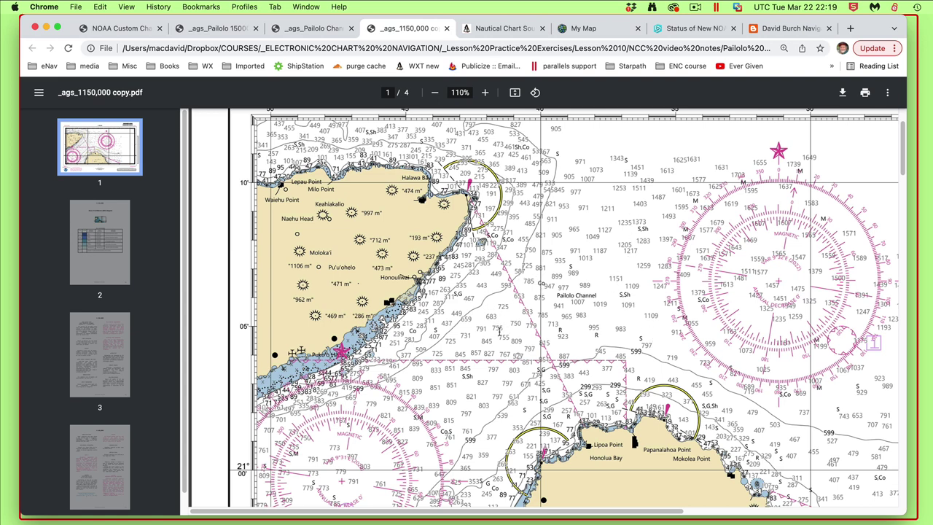
left_click(697, 9)
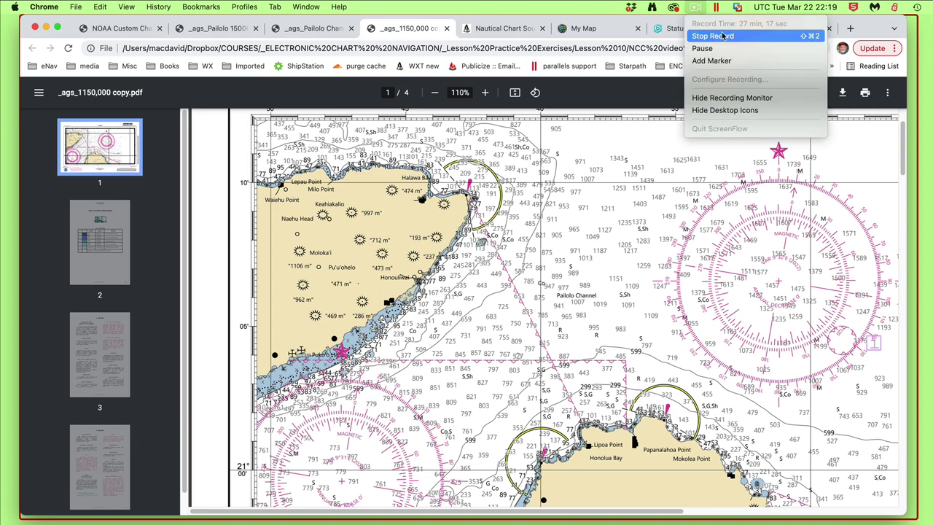